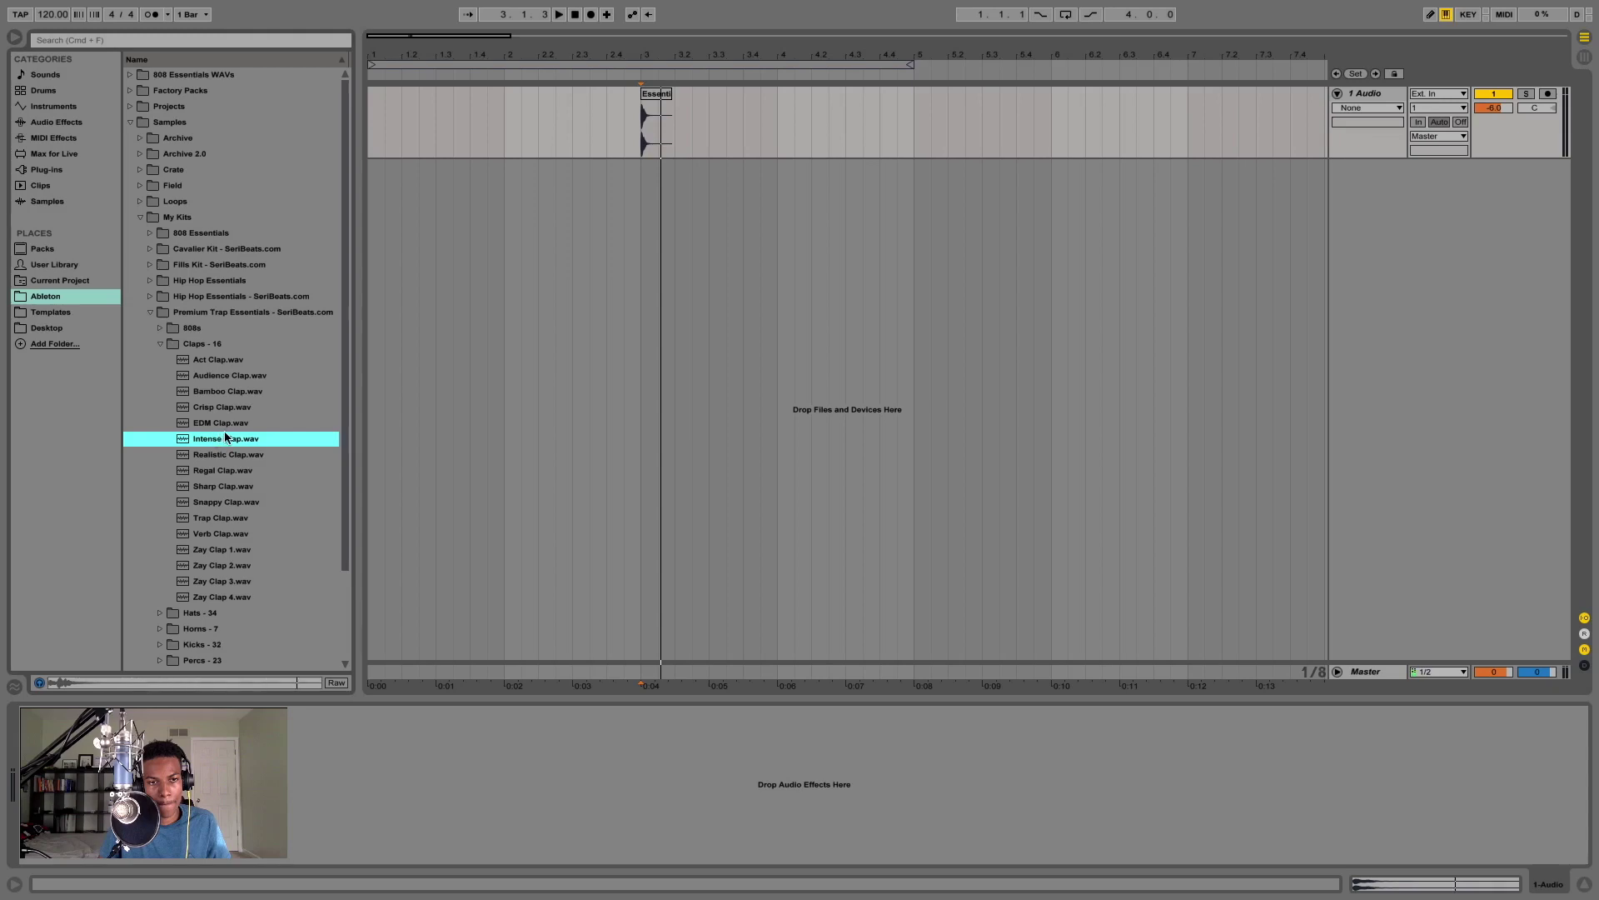
Add a second audio track, place Intense Clap.wav on it slightly before the snare at bar 3, and play both together
click(1361, 92)
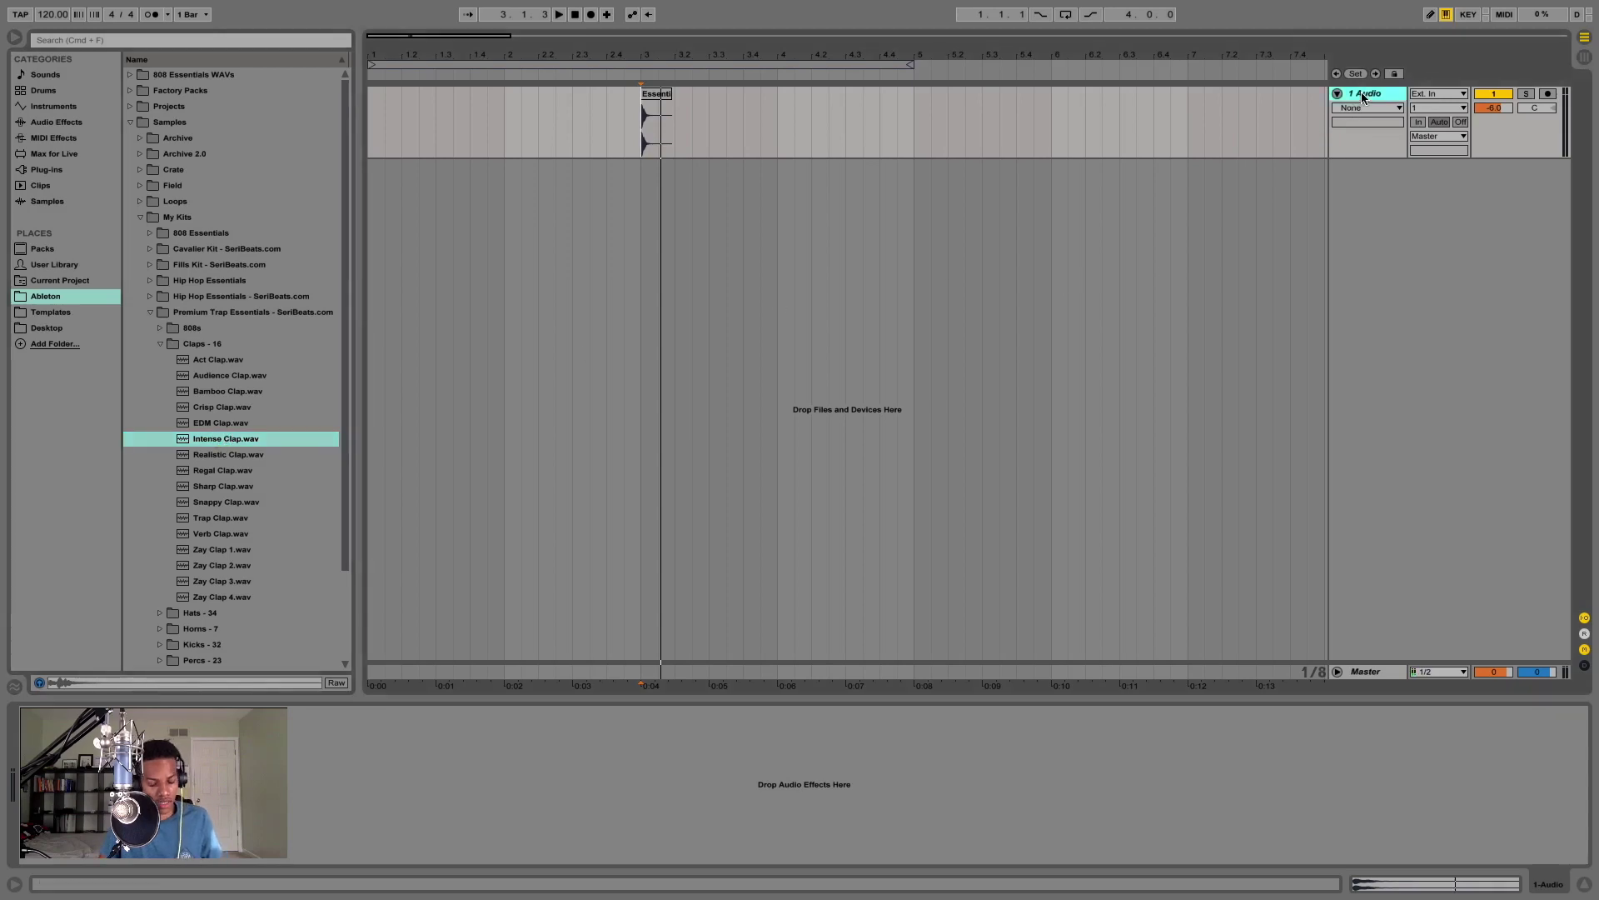
key(super+t)
drag(216, 439, 621, 210)
drag(632, 57, 646, 67)
drag(696, 177, 734, 177)
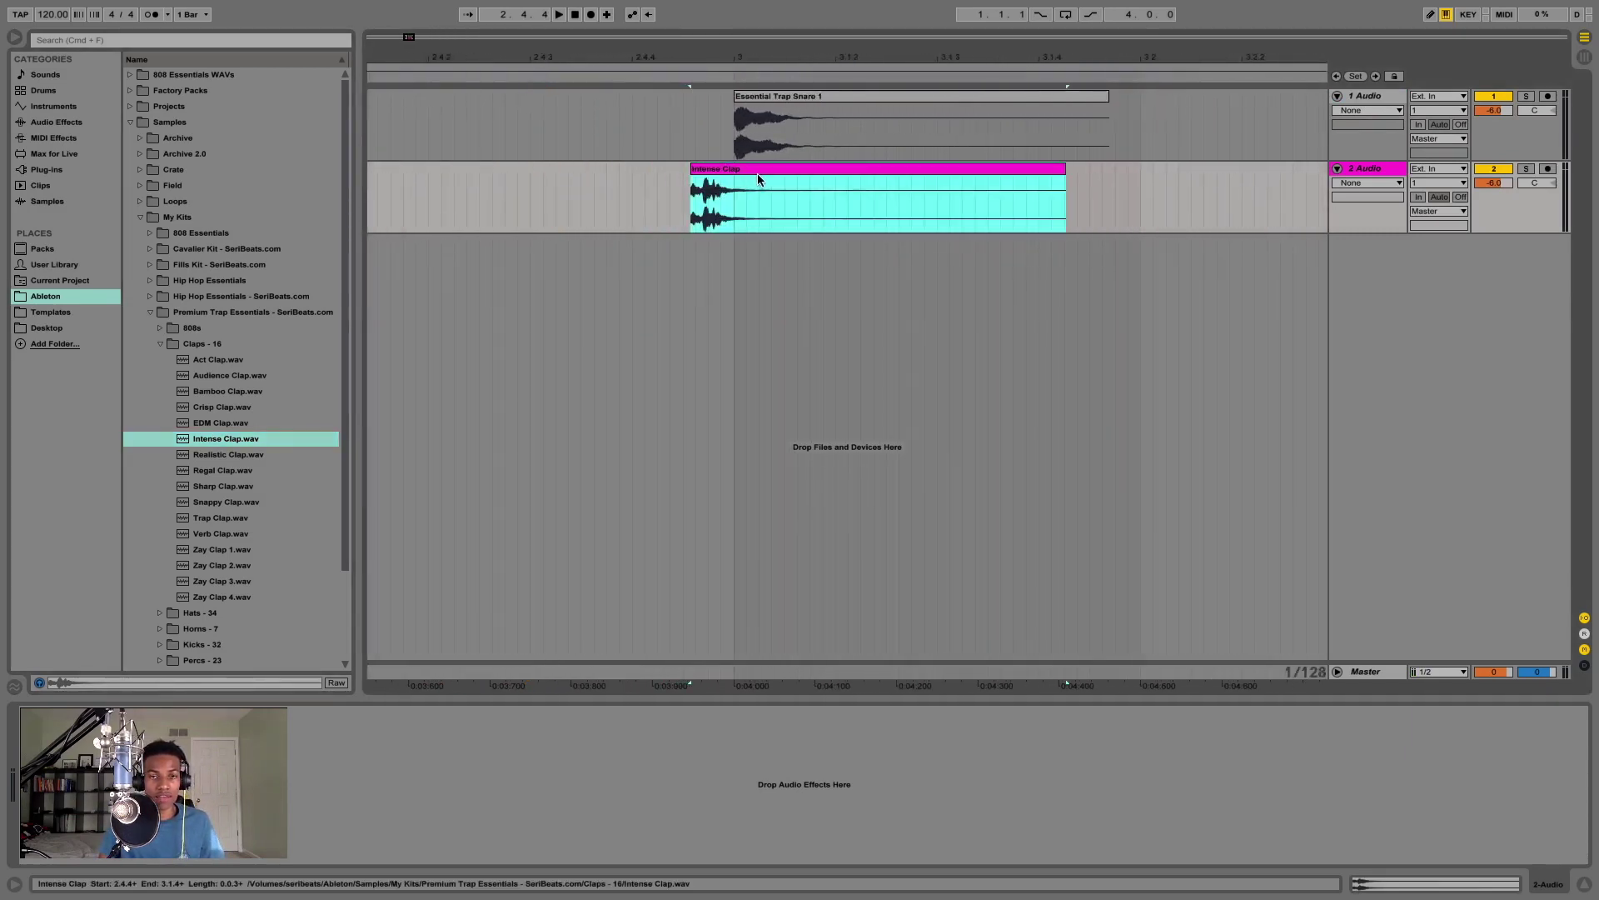
mouse_move(801, 58)
mouse_down()
mouse_move(801, 37)
mouse_move(801, 61)
mouse_up()
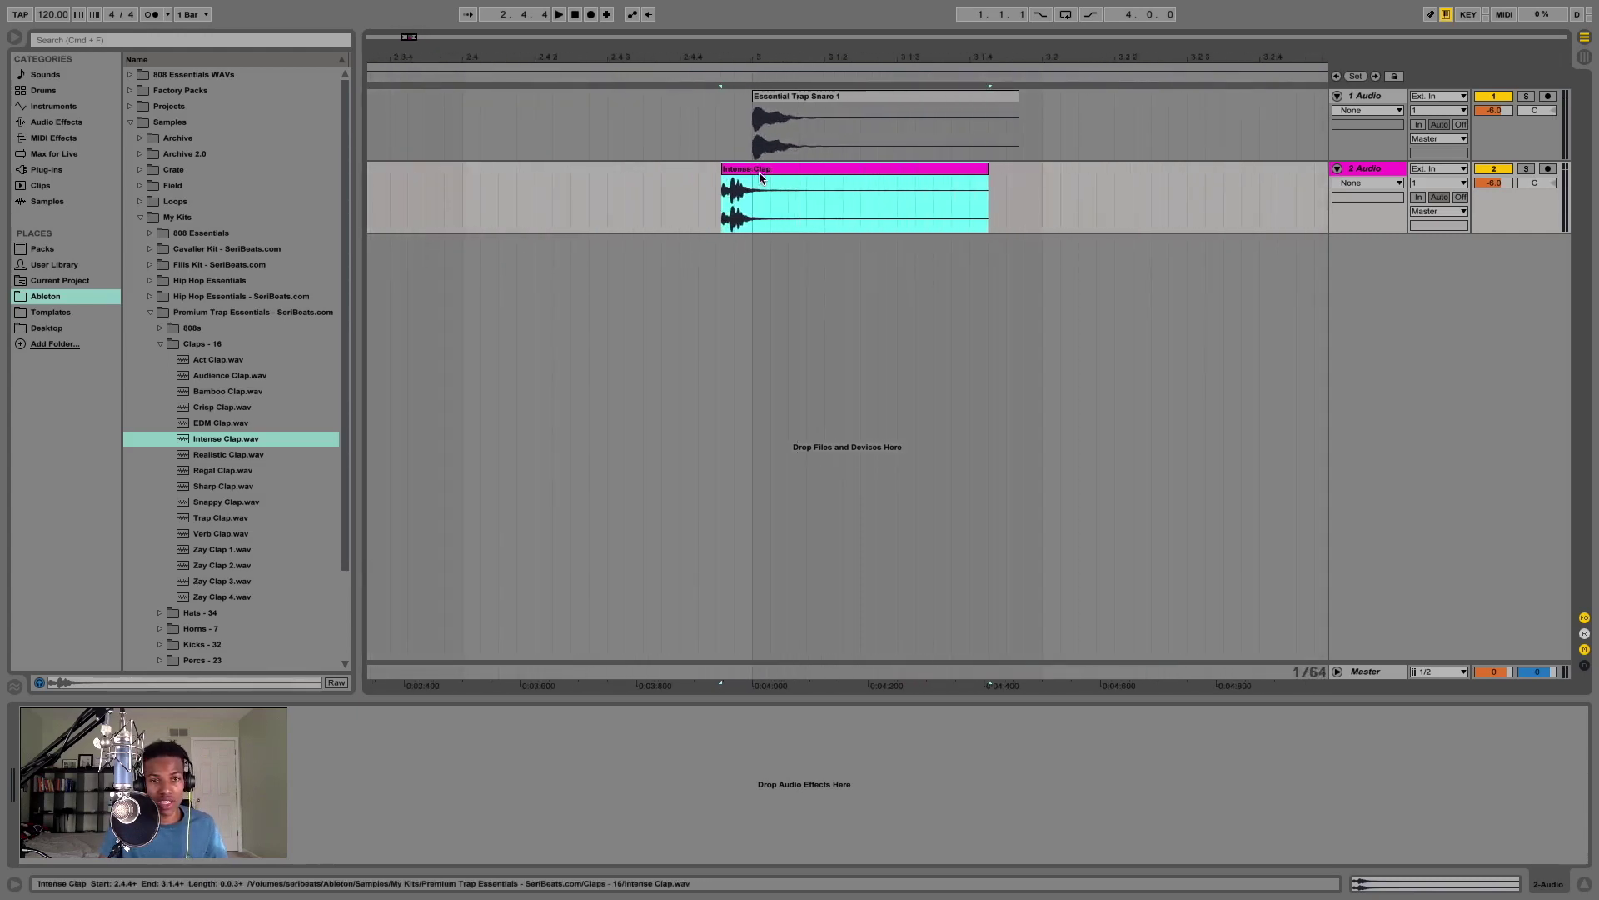
click(862, 193)
click(479, 190)
click(462, 193)
key(space)
key(space)
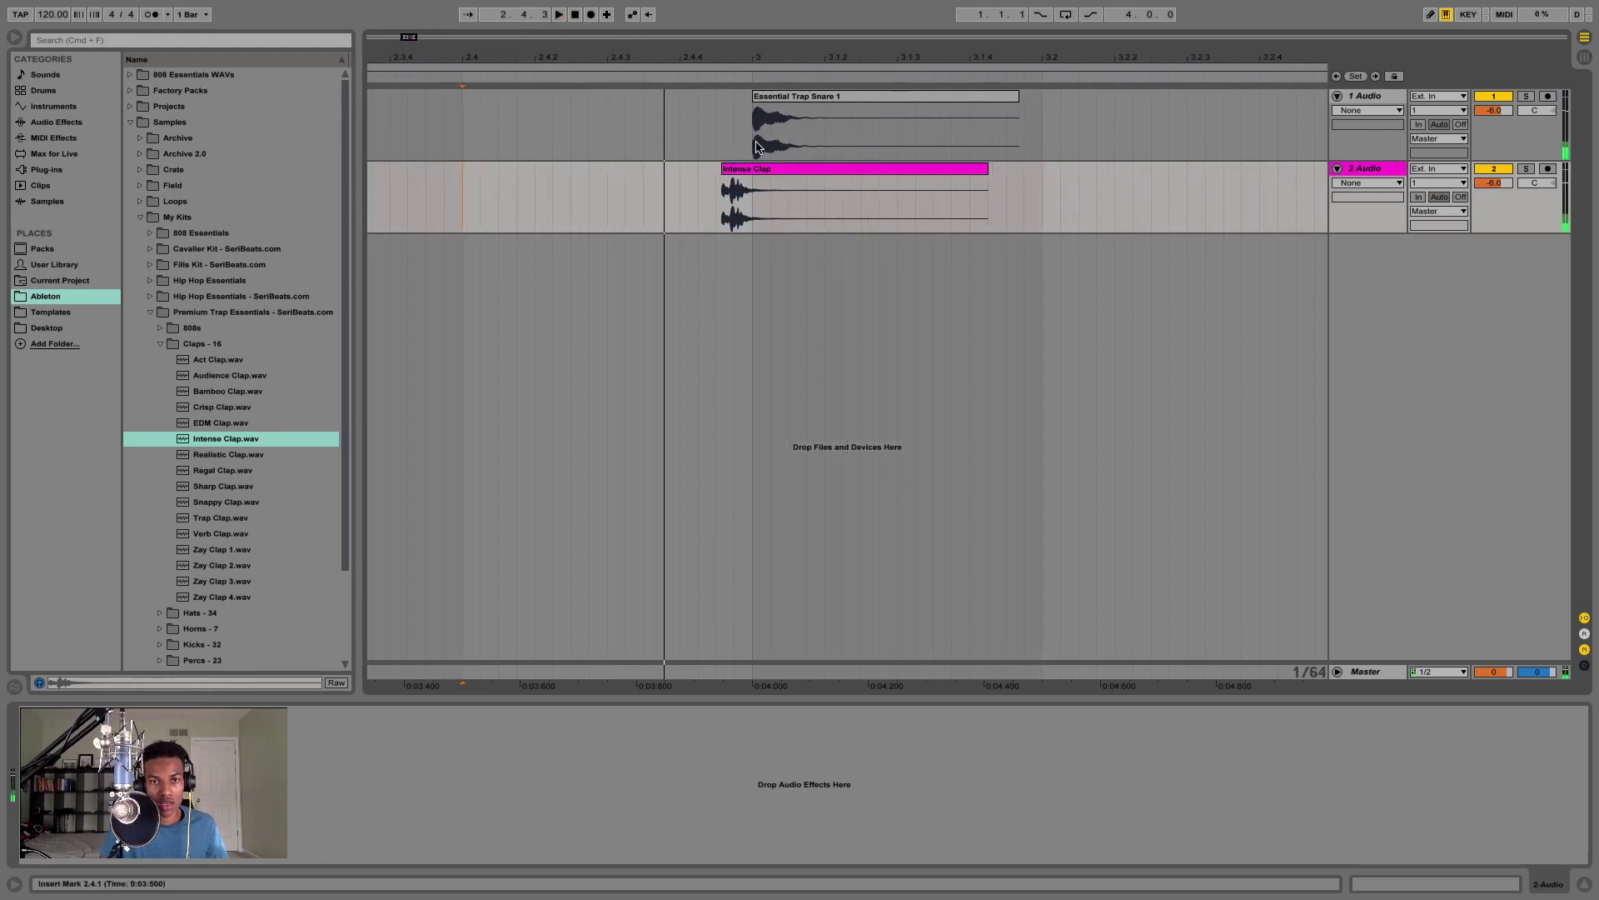
Shift the Intense Clap clip slightly later, closer to the snare's start, and audition the layered hit
drag(755, 169, 768, 169)
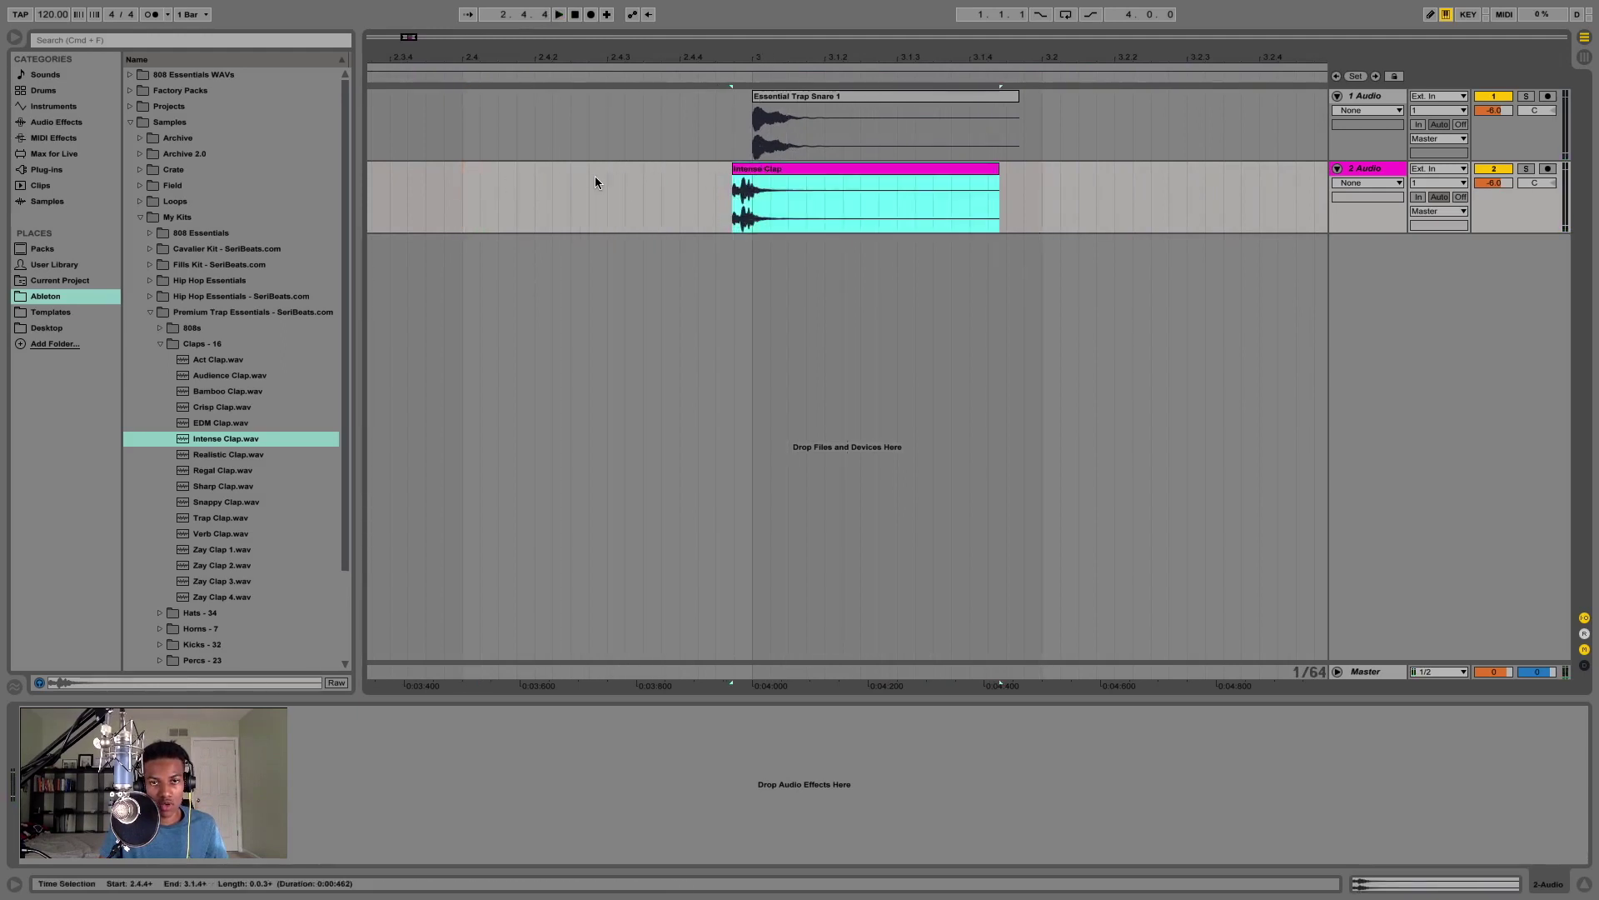
click(595, 177)
key(space)
Align the Intense Clap clip's start with the snare at bar 3 and play them together
key(space)
key(space)
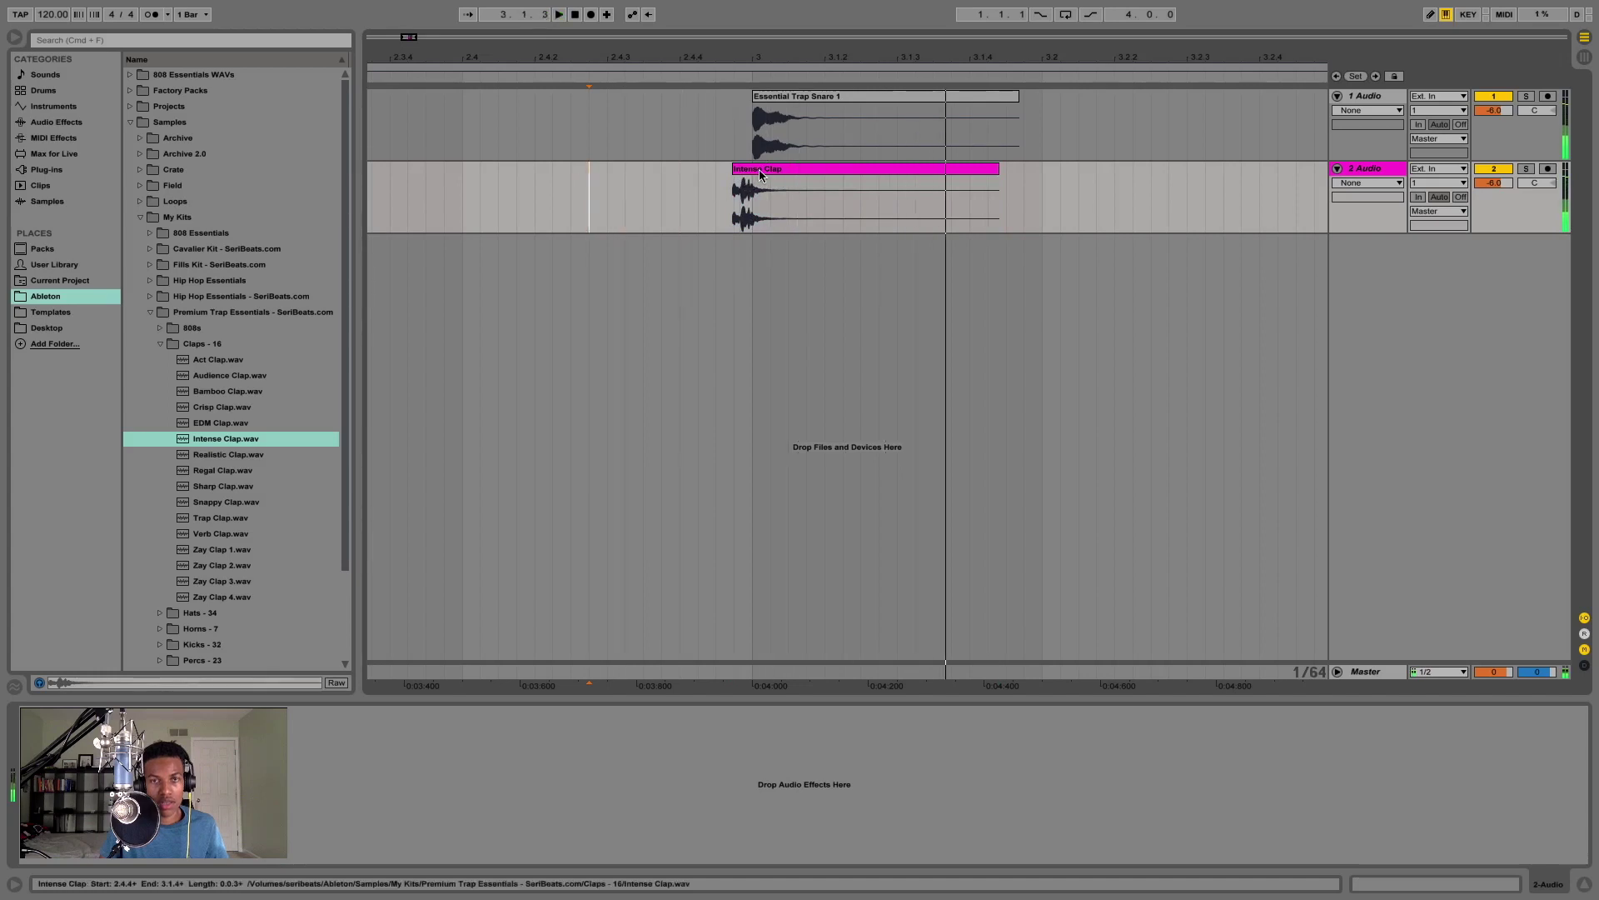
drag(760, 173, 778, 173)
click(703, 182)
key(space)
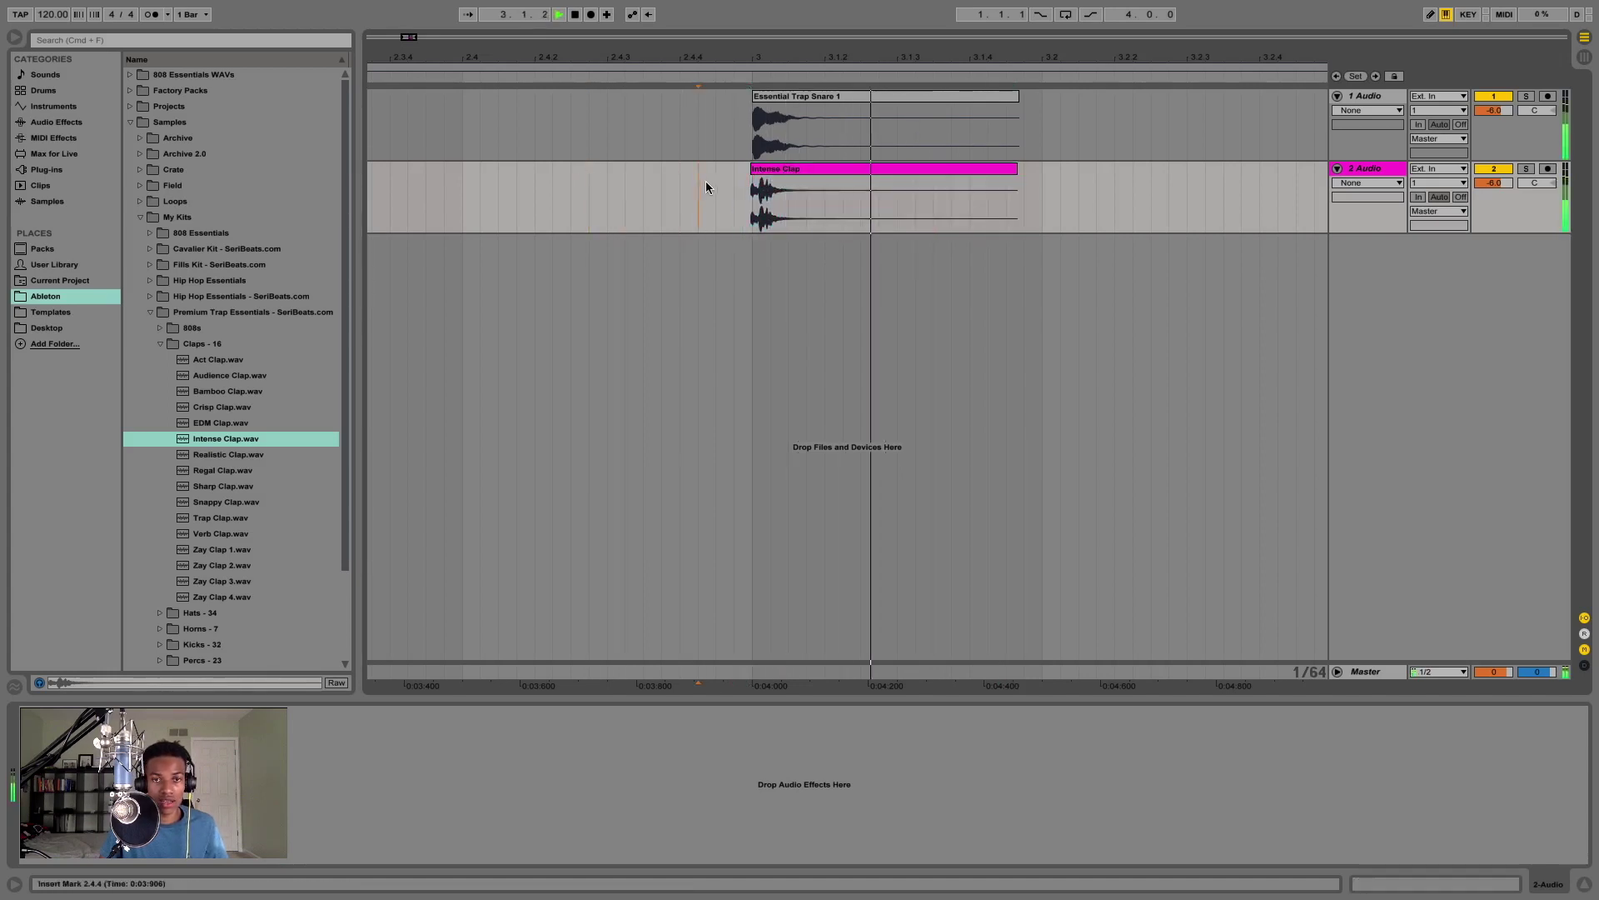
key(space)
Move the Intense Clap clip back to just ahead of the snare and audition the offset
drag(793, 168, 765, 173)
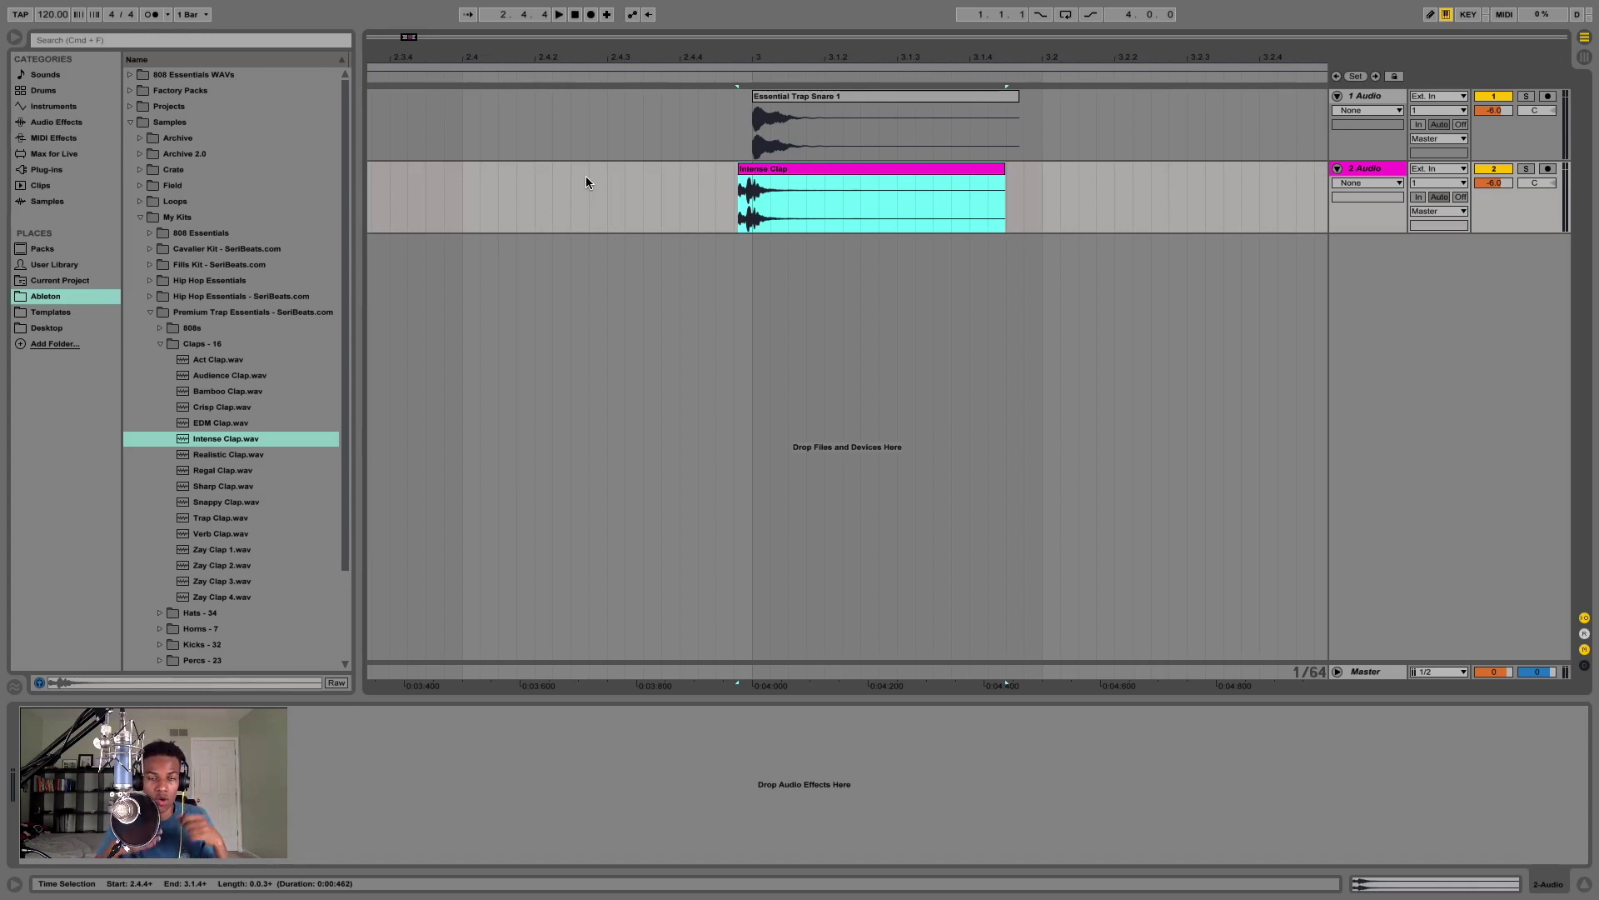
mouse_move(778, 170)
mouse_down()
mouse_move(796, 170)
mouse_move(773, 175)
mouse_up()
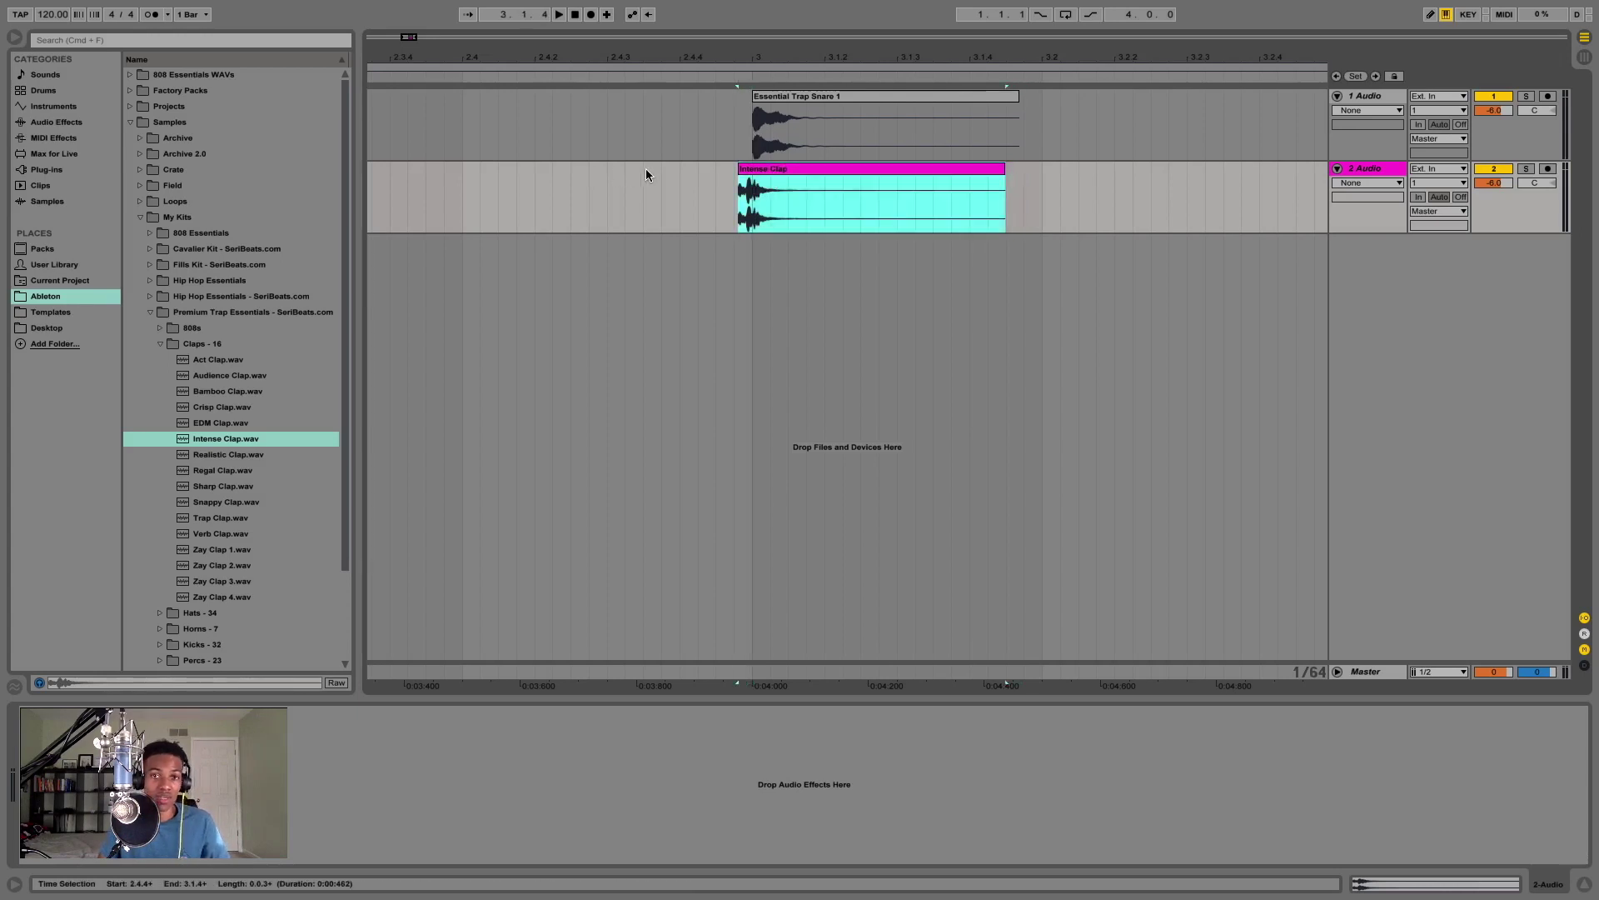
click(632, 189)
key(space)
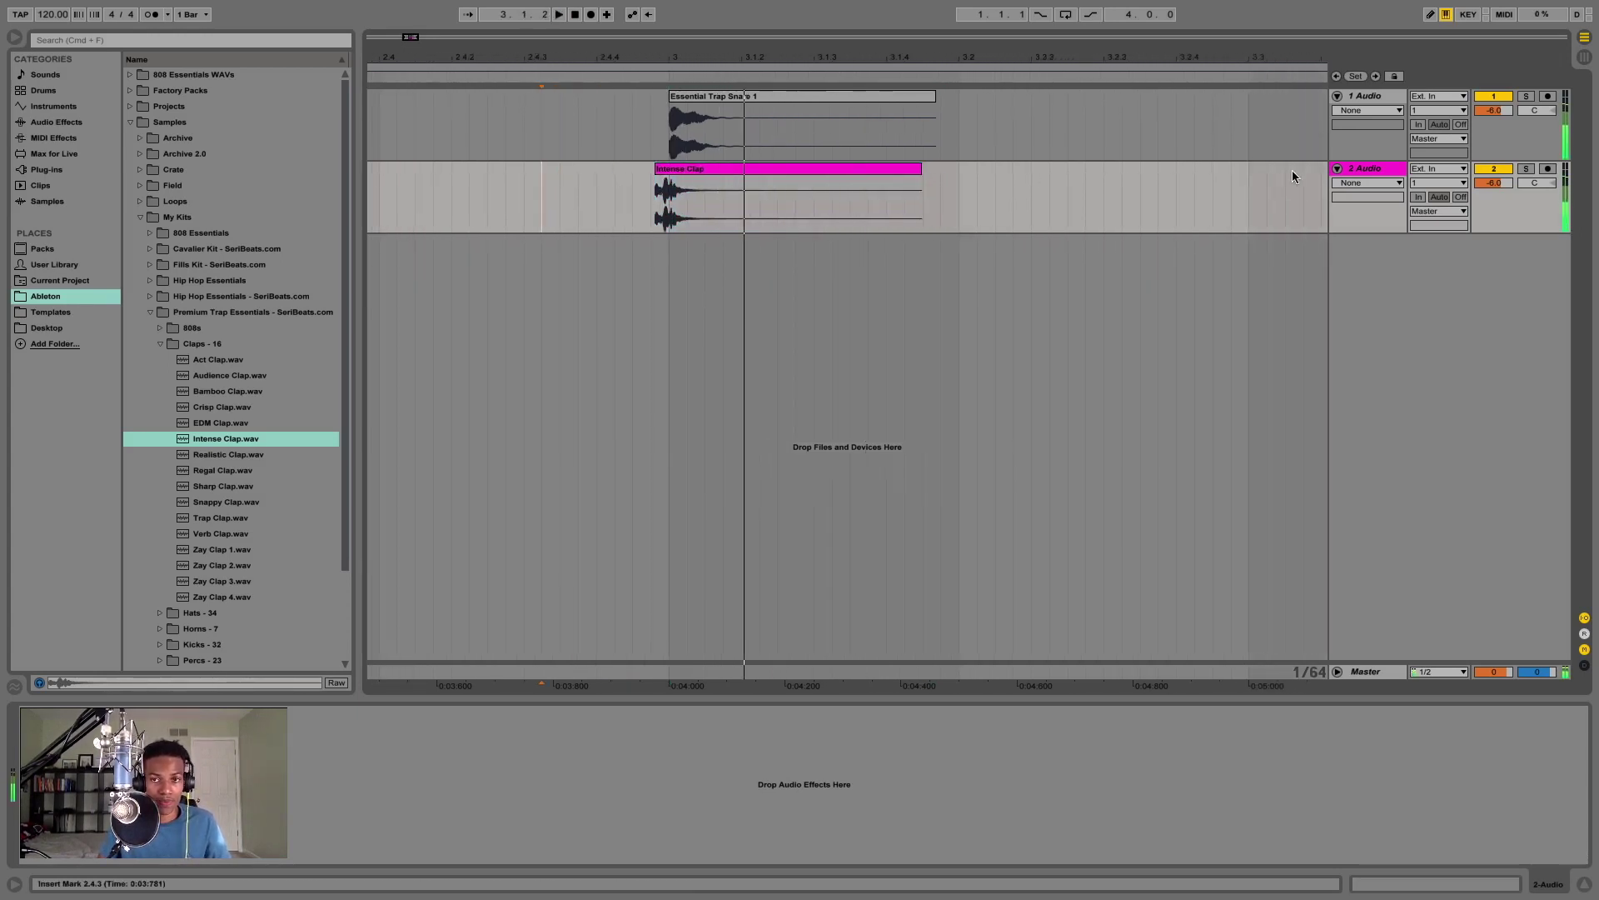
Trim the Intense Clap's tail to just past the snare's start and shape a steep fade-out over the shortened clip
drag(920, 169, 705, 183)
click(978, 182)
click(1368, 182)
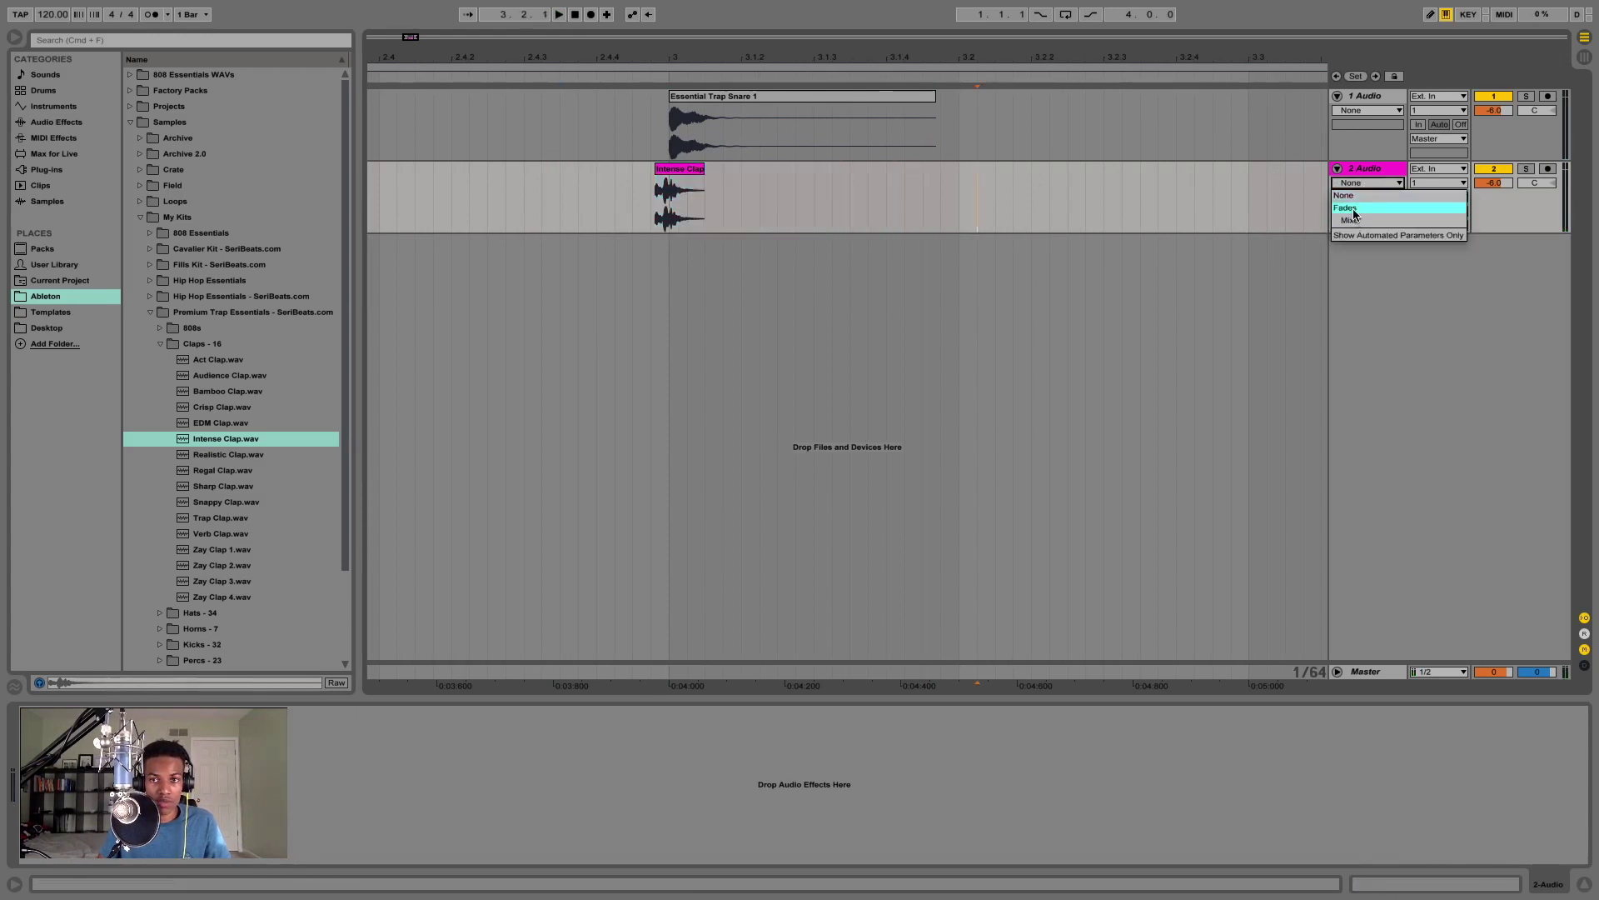
click(1433, 208)
drag(702, 185, 667, 215)
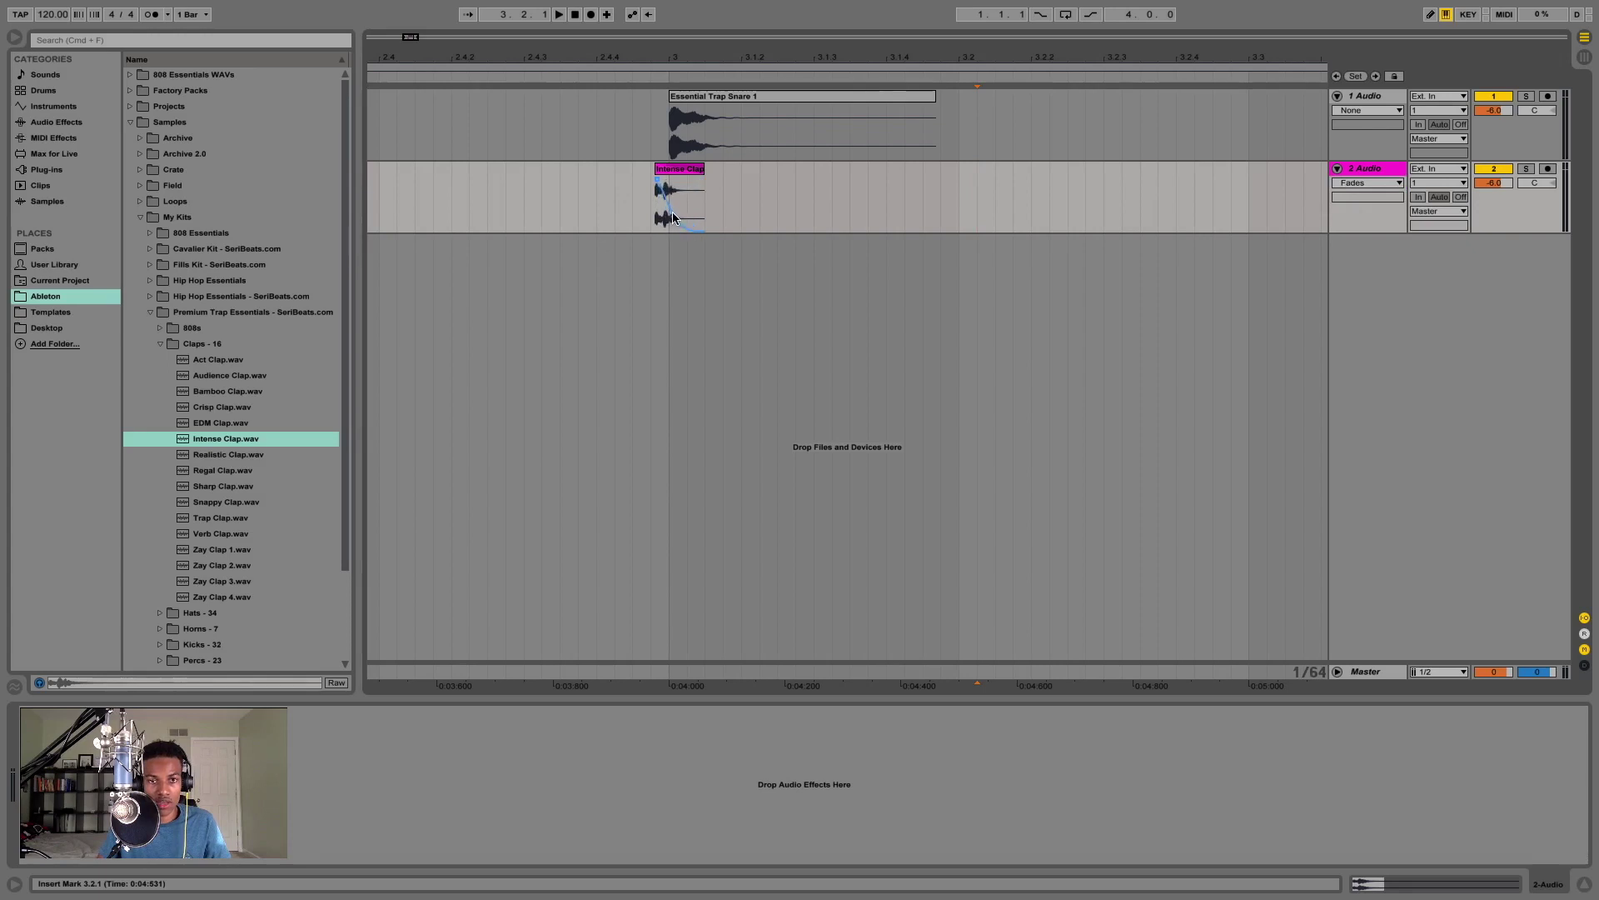
click(614, 171)
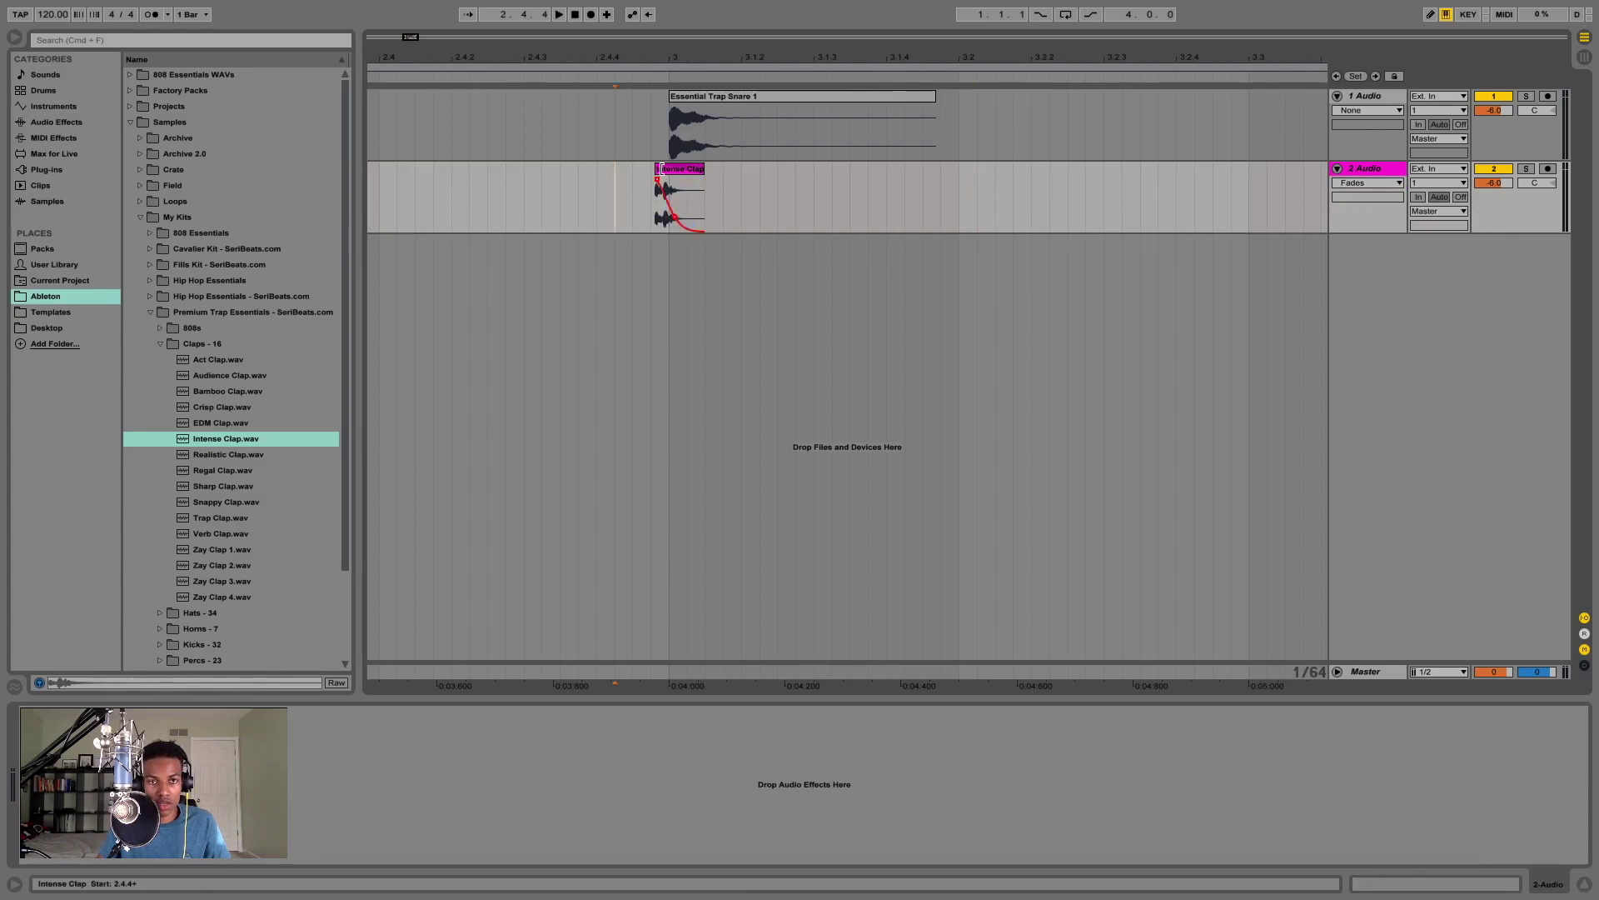
click(557, 196)
key(space)
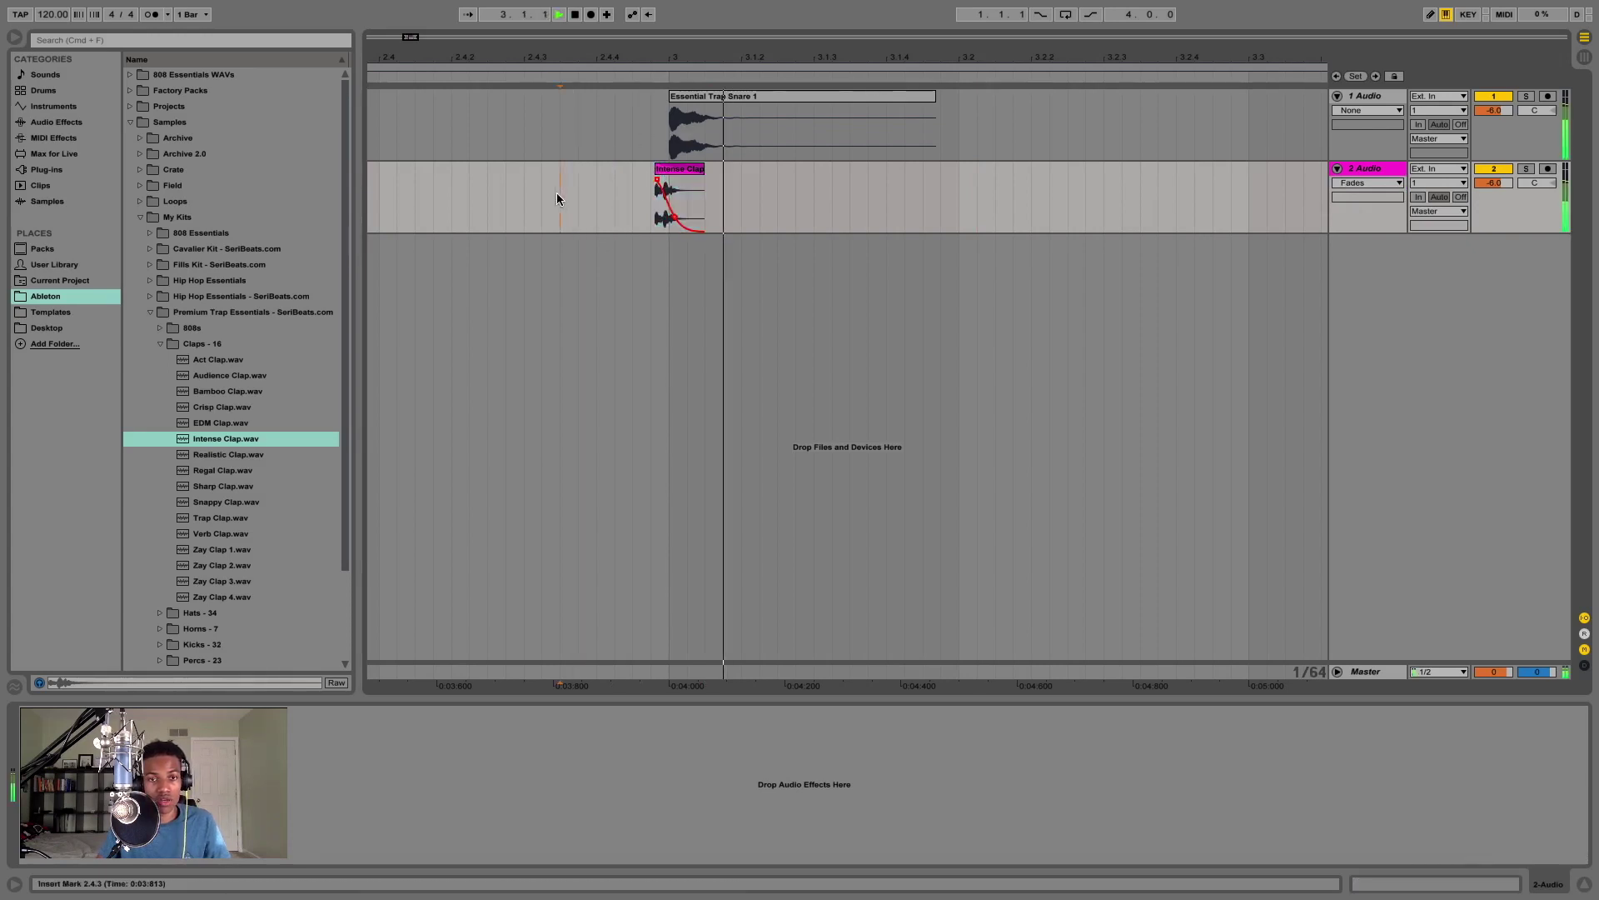
Nudge the trimmed clap slightly earlier before the snare and readjust its fade-out curve, checking the result by playback
click(676, 172)
key(space)
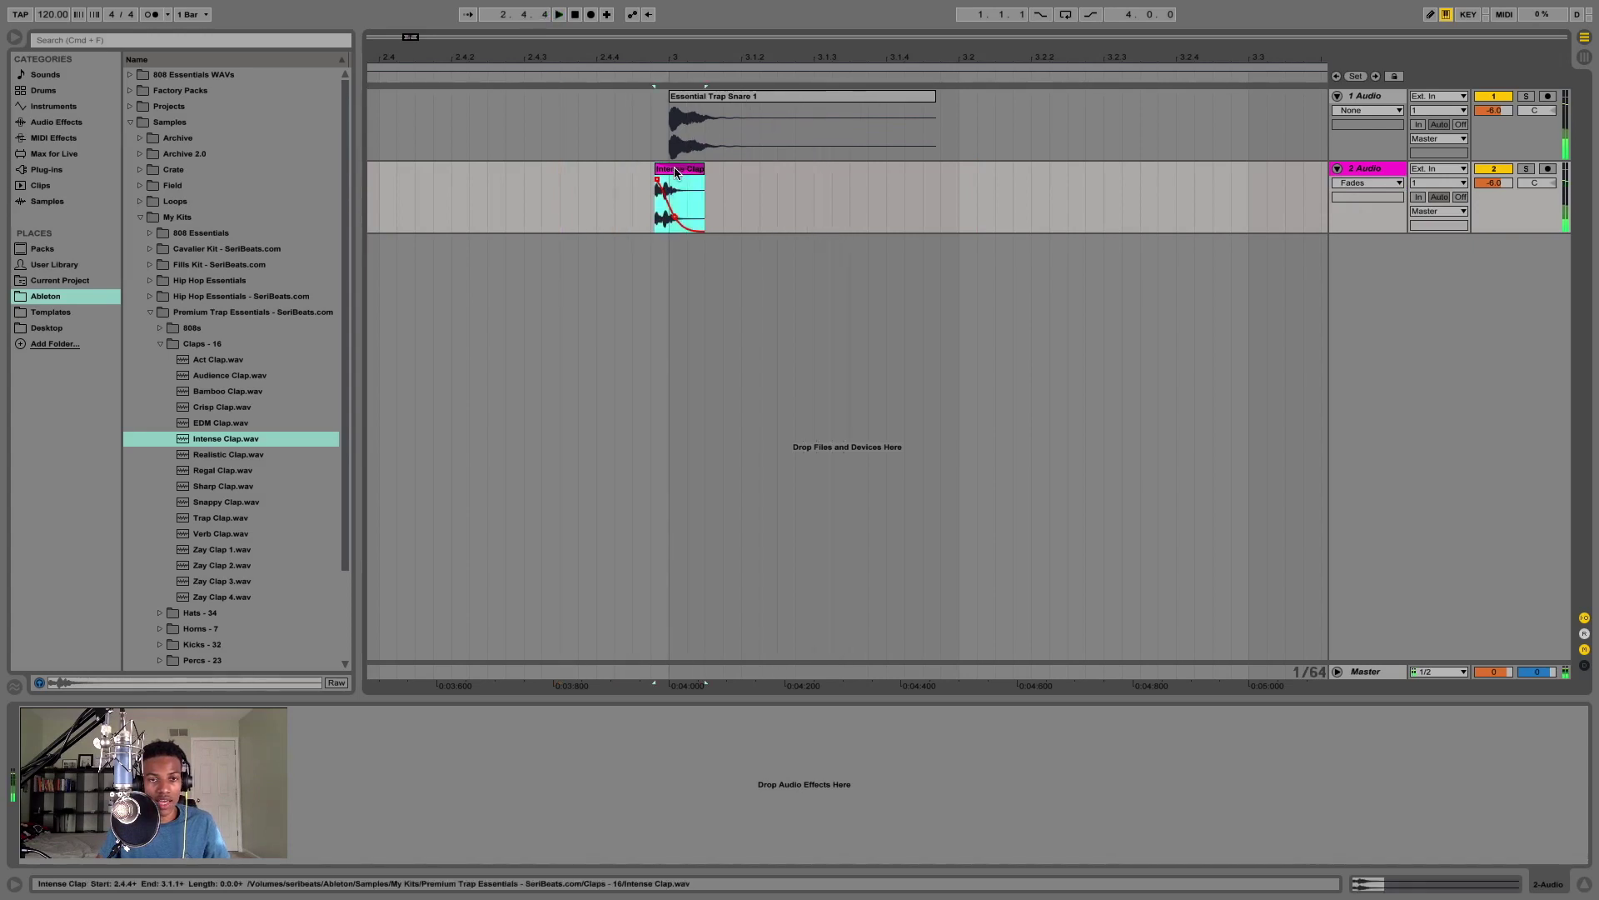
drag(674, 169, 670, 178)
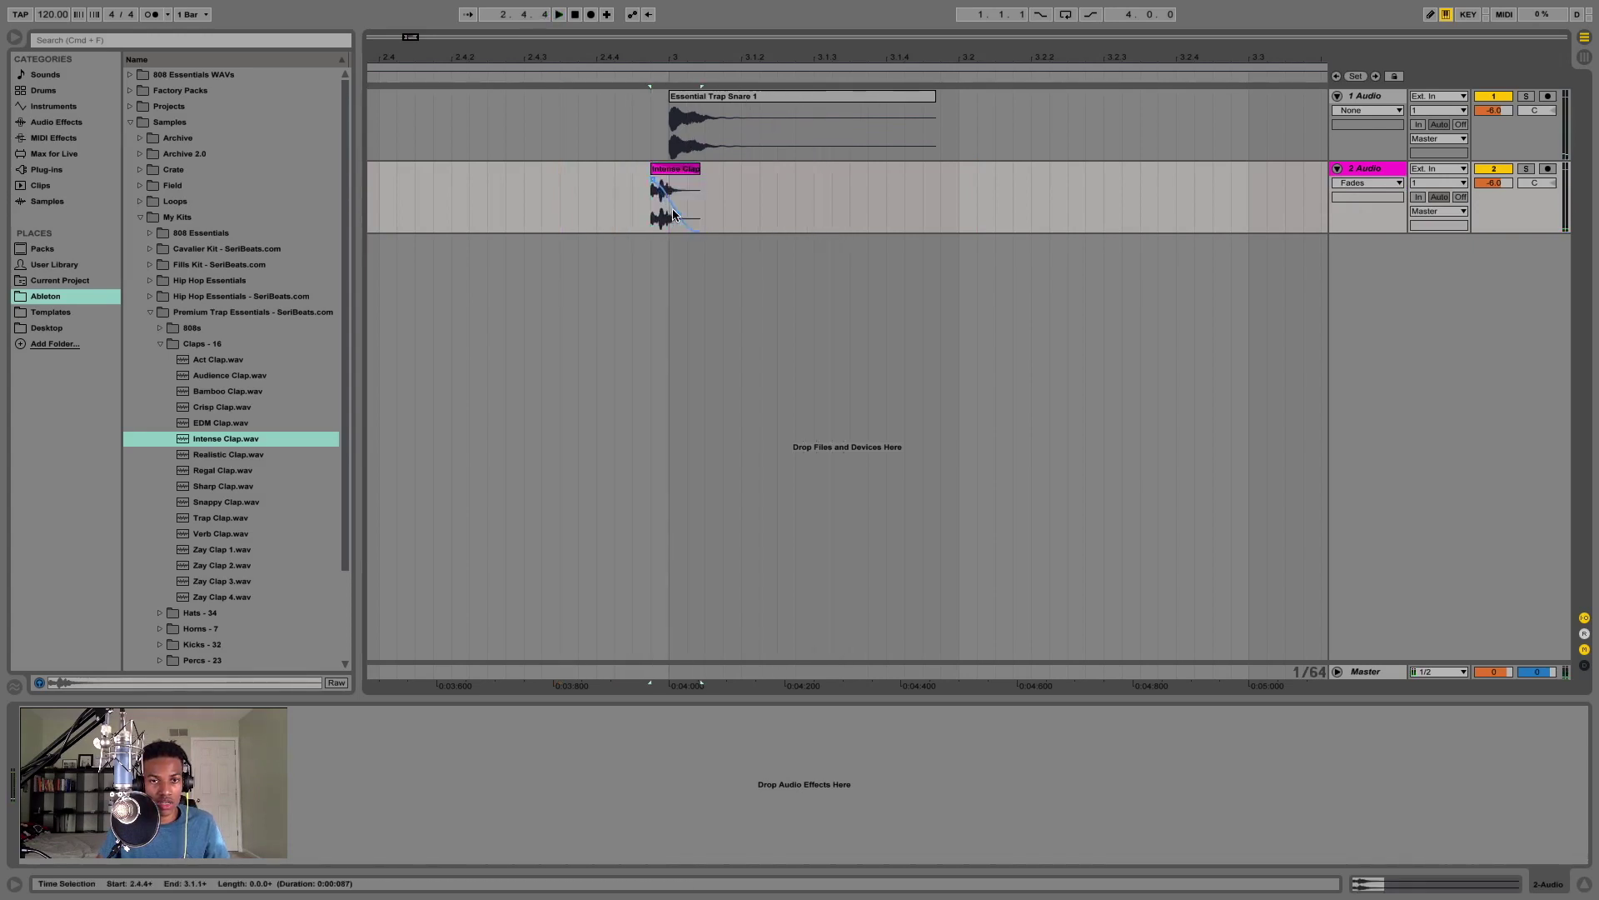
click(596, 193)
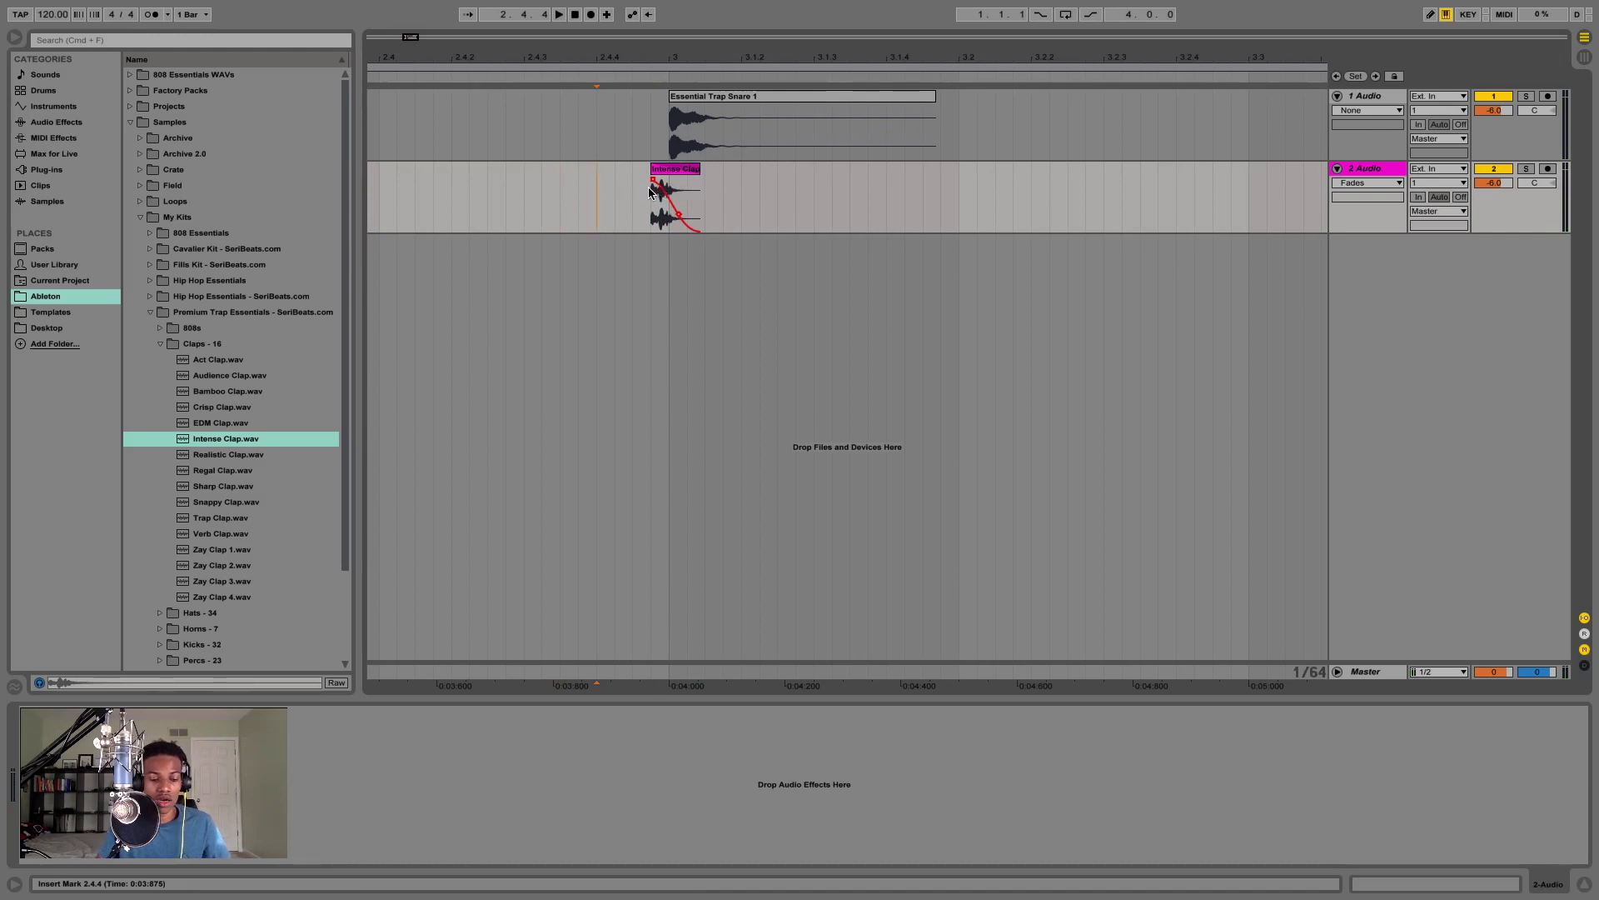
key(space)
click(672, 63)
key(space)
drag(673, 62, 674, 21)
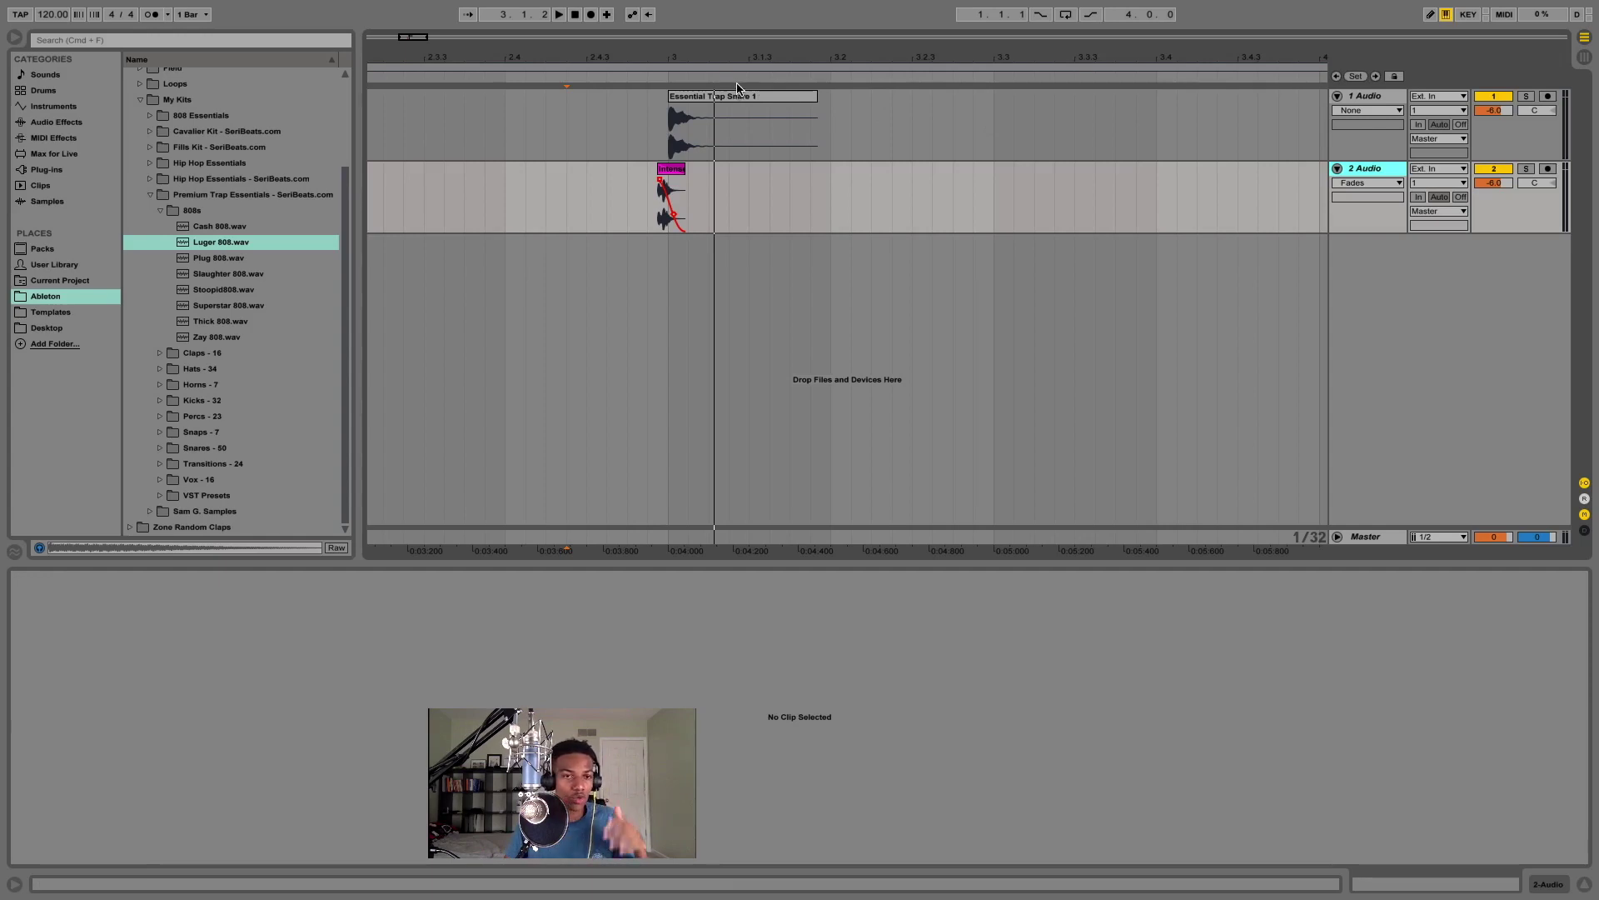
Load EQ Eight from the audio effects onto the snare's track, 1 Audio
click(1369, 97)
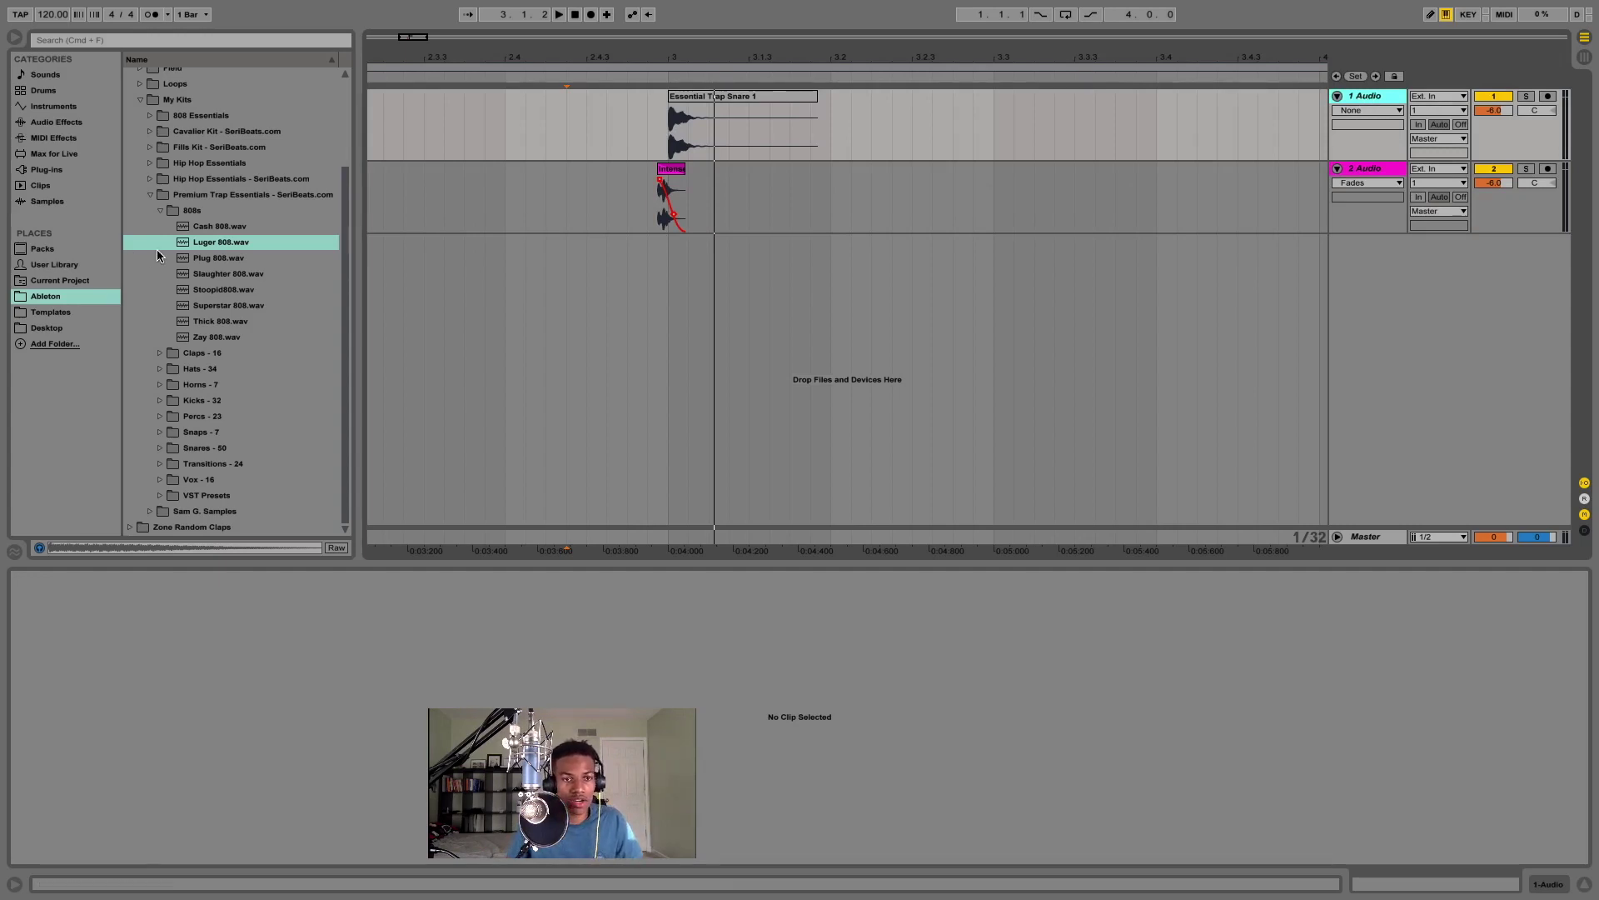
click(57, 122)
double_click(171, 232)
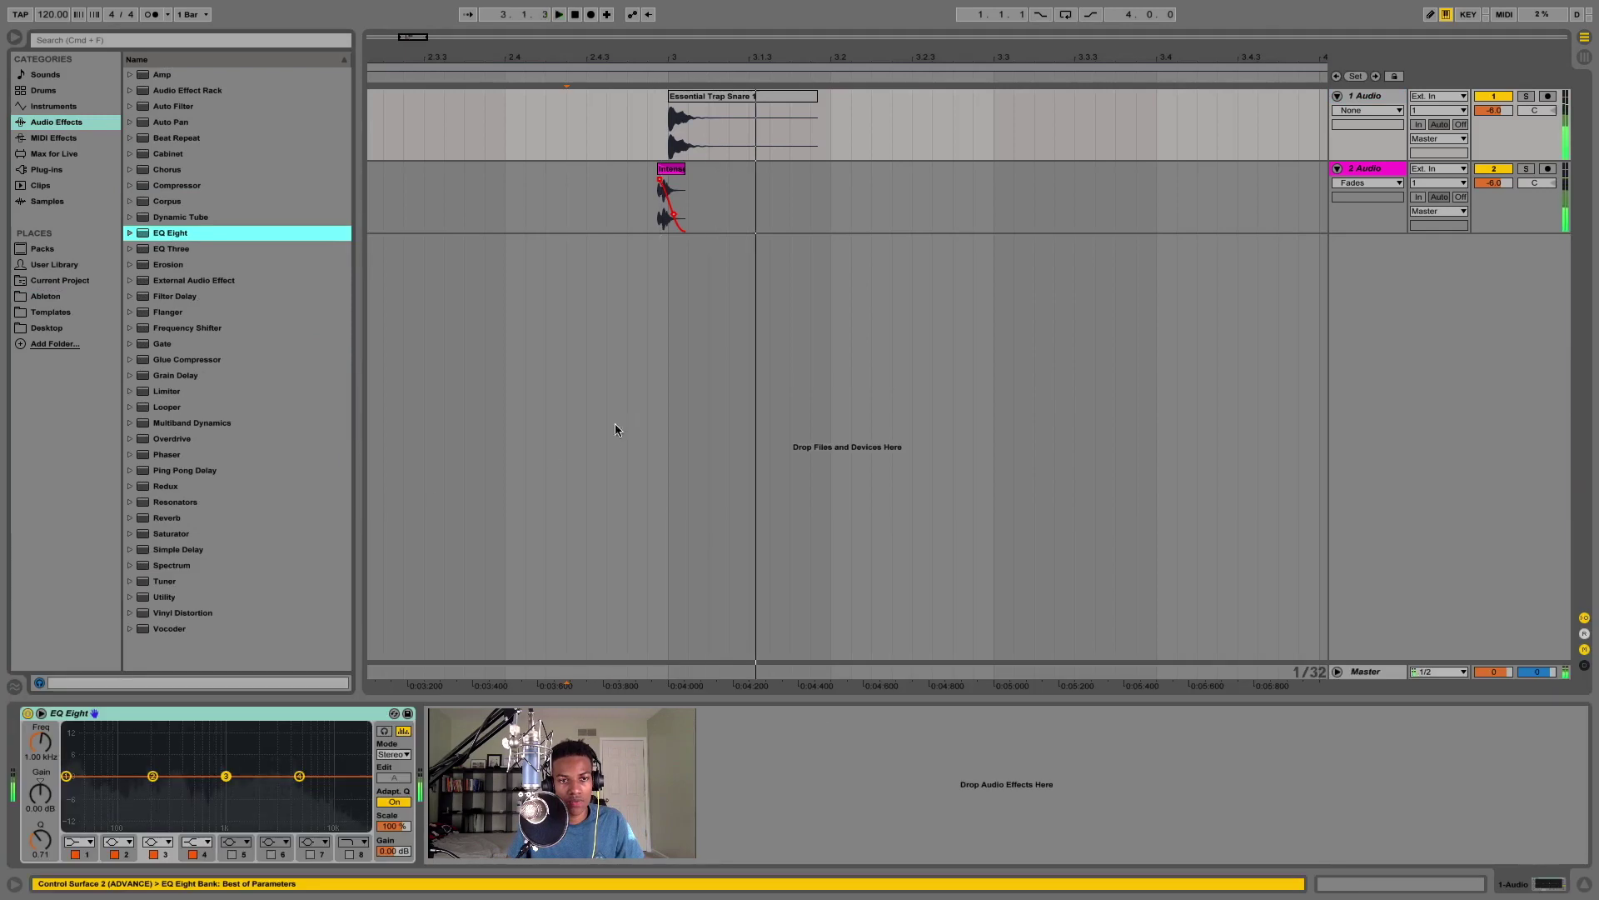
Solo the snare track and move its EQ Eight band 1 to about 70.8 Hz while auditioning the snare
click(1526, 95)
click(756, 98)
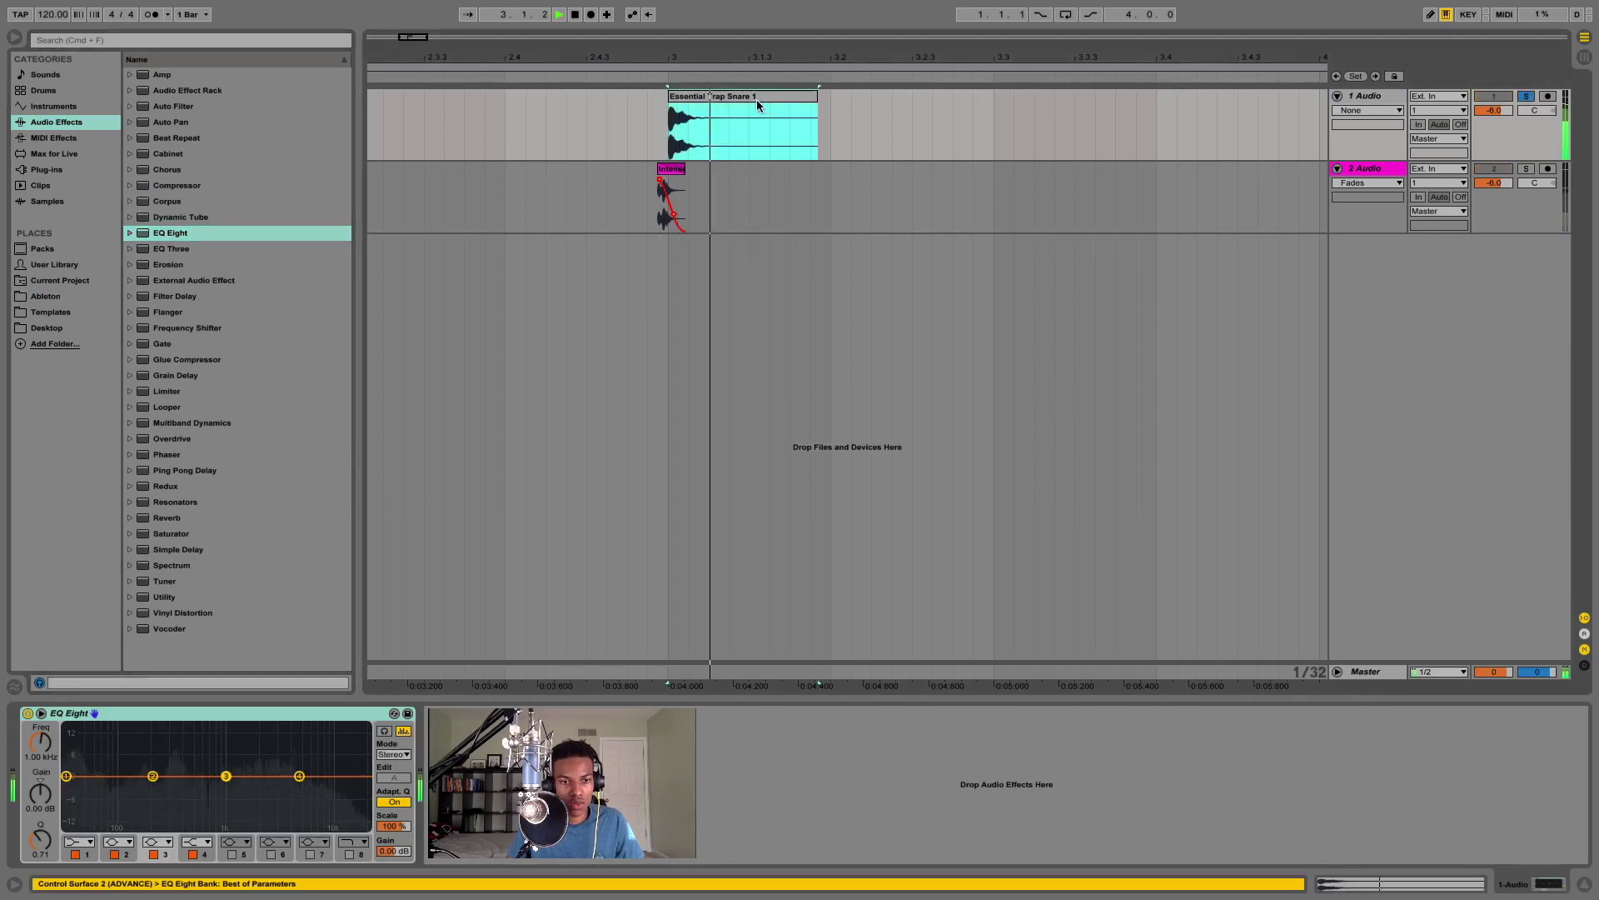
drag(67, 779, 105, 776)
key(space)
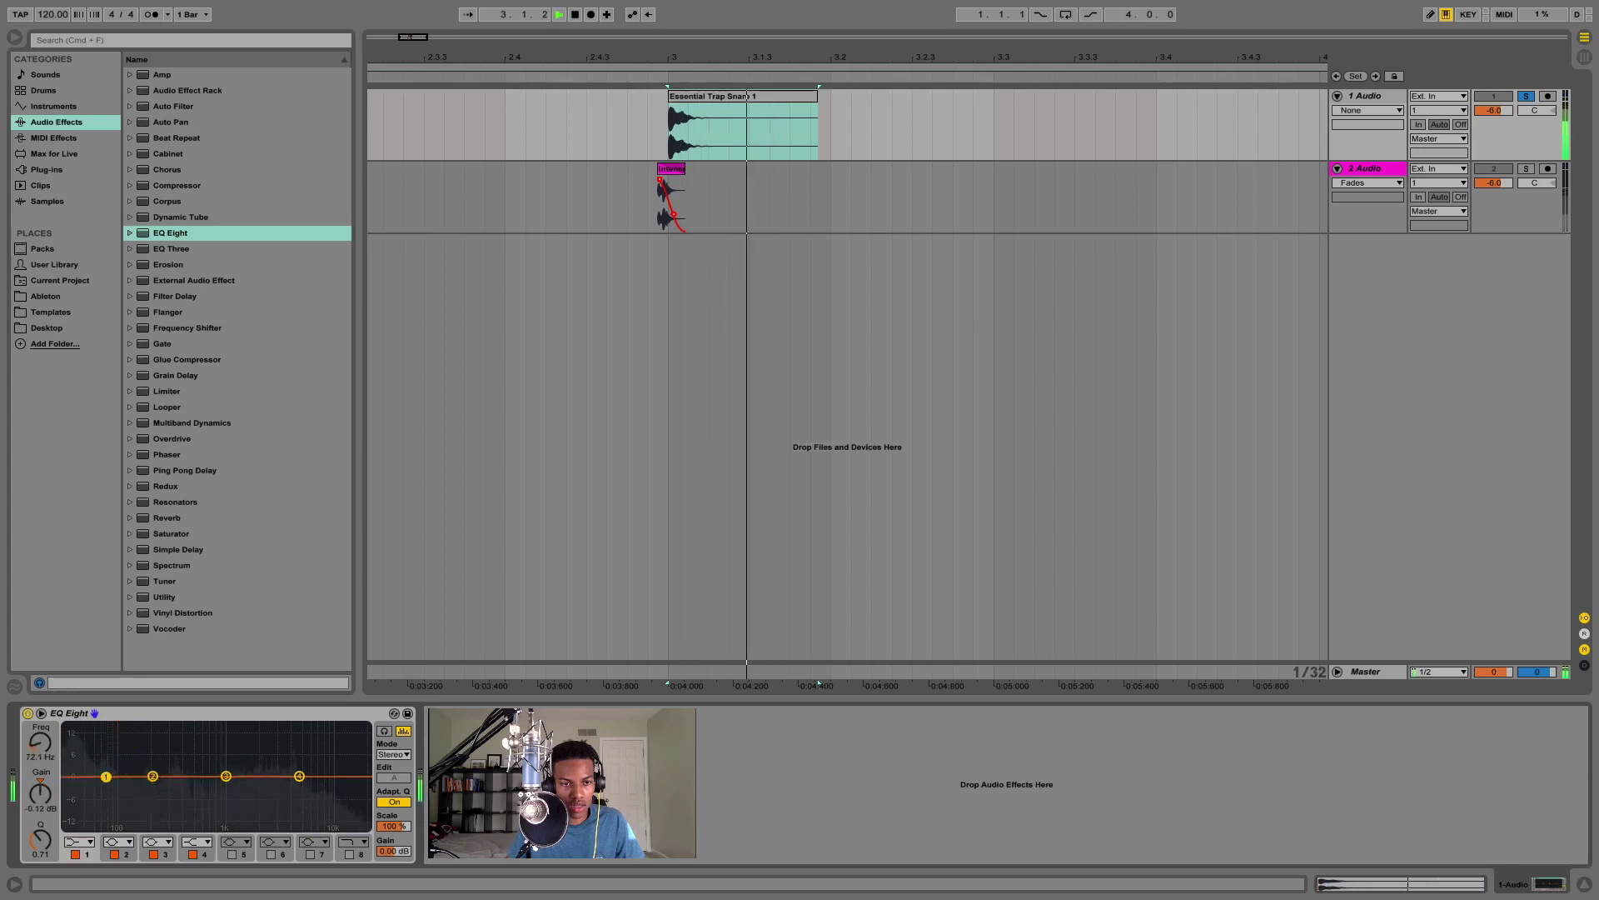
key(space)
Solo the clap track instead, add an EQ Eight to it, and play the clap
click(1526, 168)
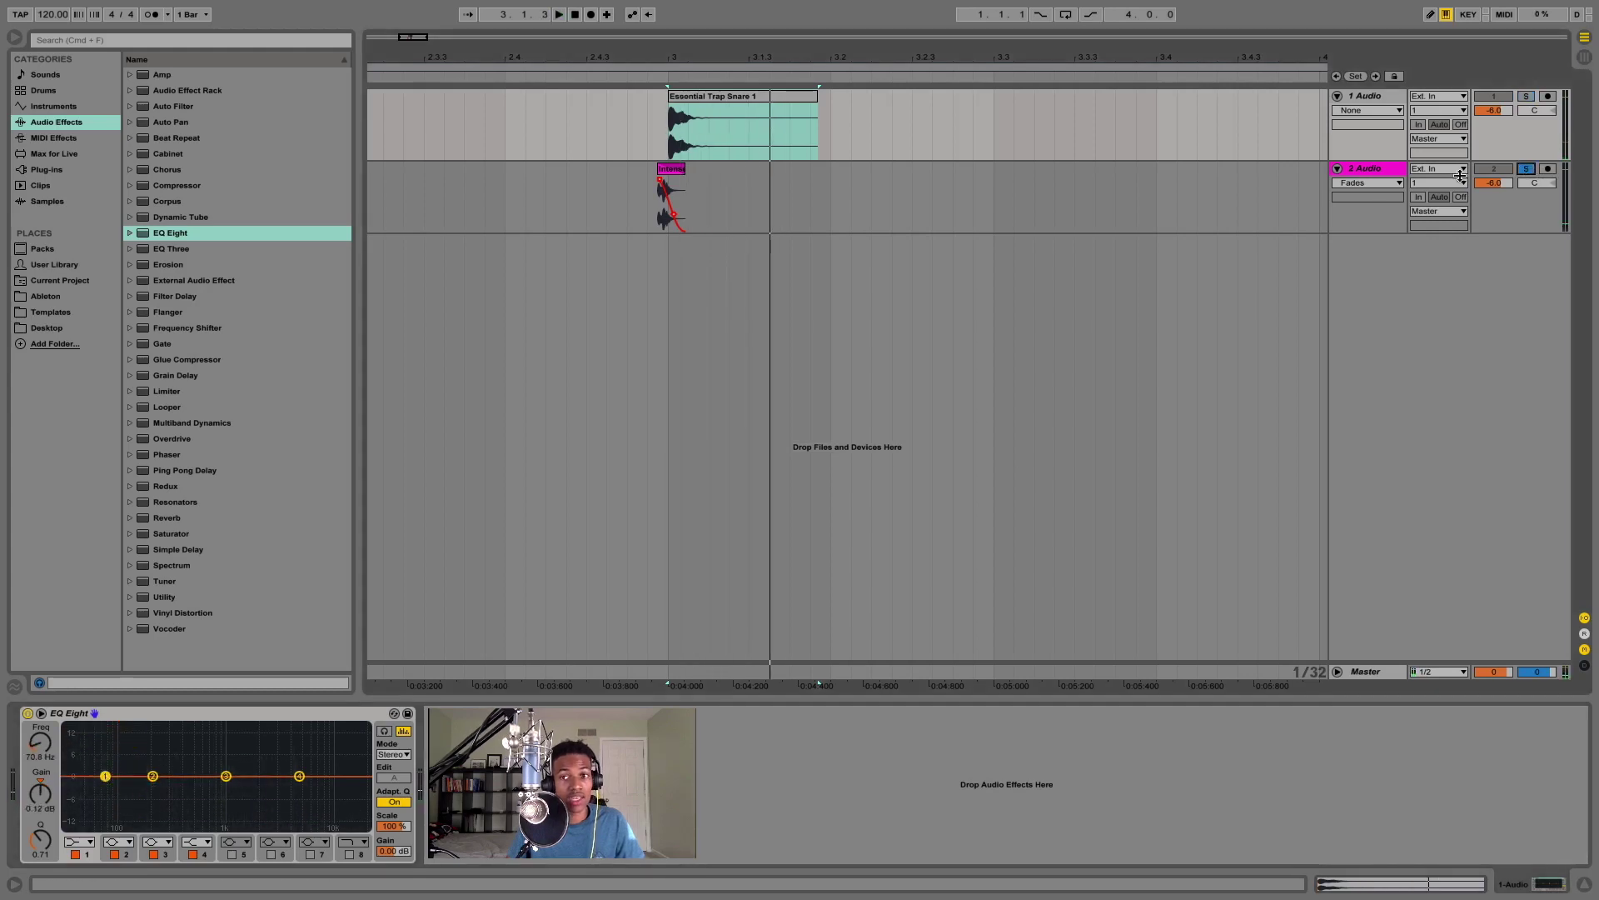
click(666, 175)
drag(170, 232, 161, 762)
key(space)
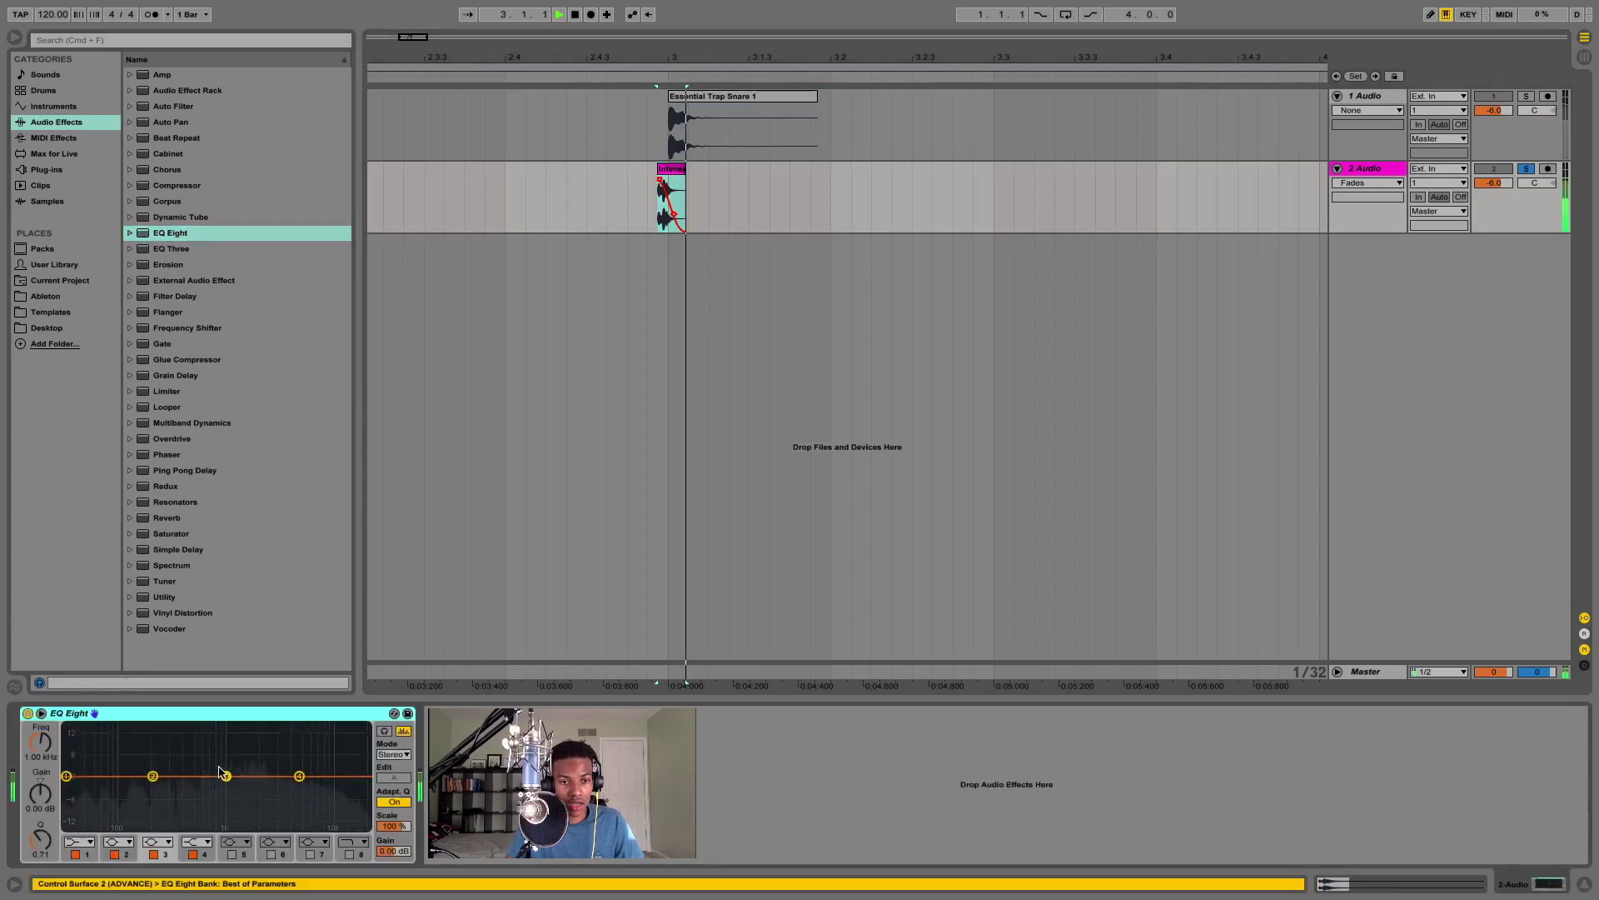
key(space)
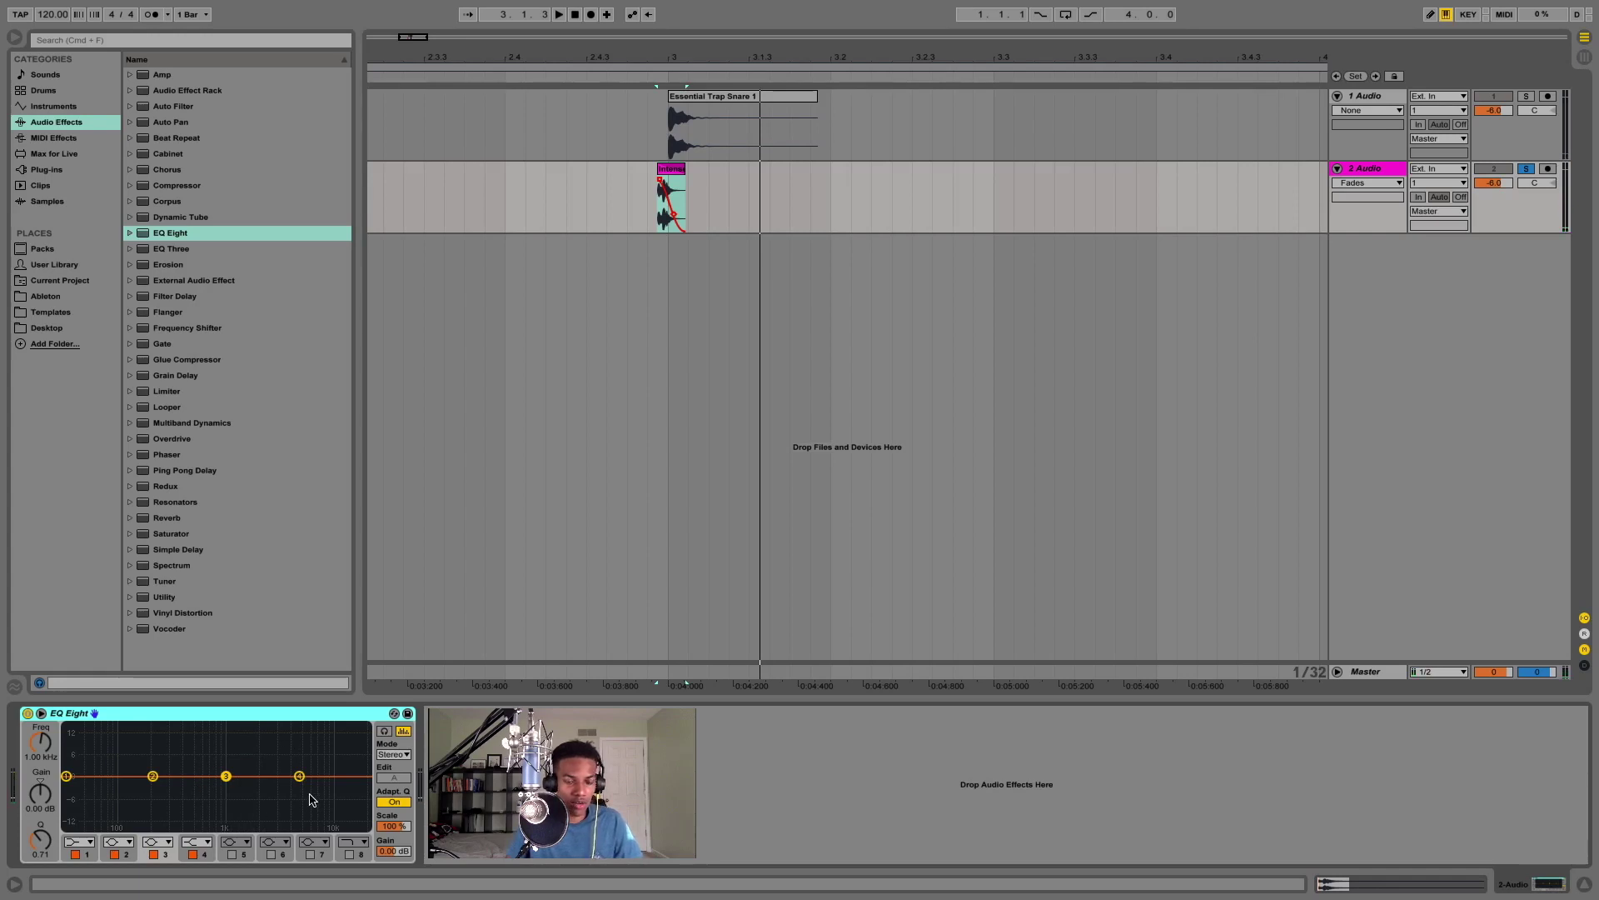
Move band 4 of the clap's EQ Eight to about 4.65 kHz and audition the clap
mouse_move(301, 777)
mouse_down()
mouse_move(298, 728)
mouse_move(296, 775)
mouse_up()
key(space)
key(space)
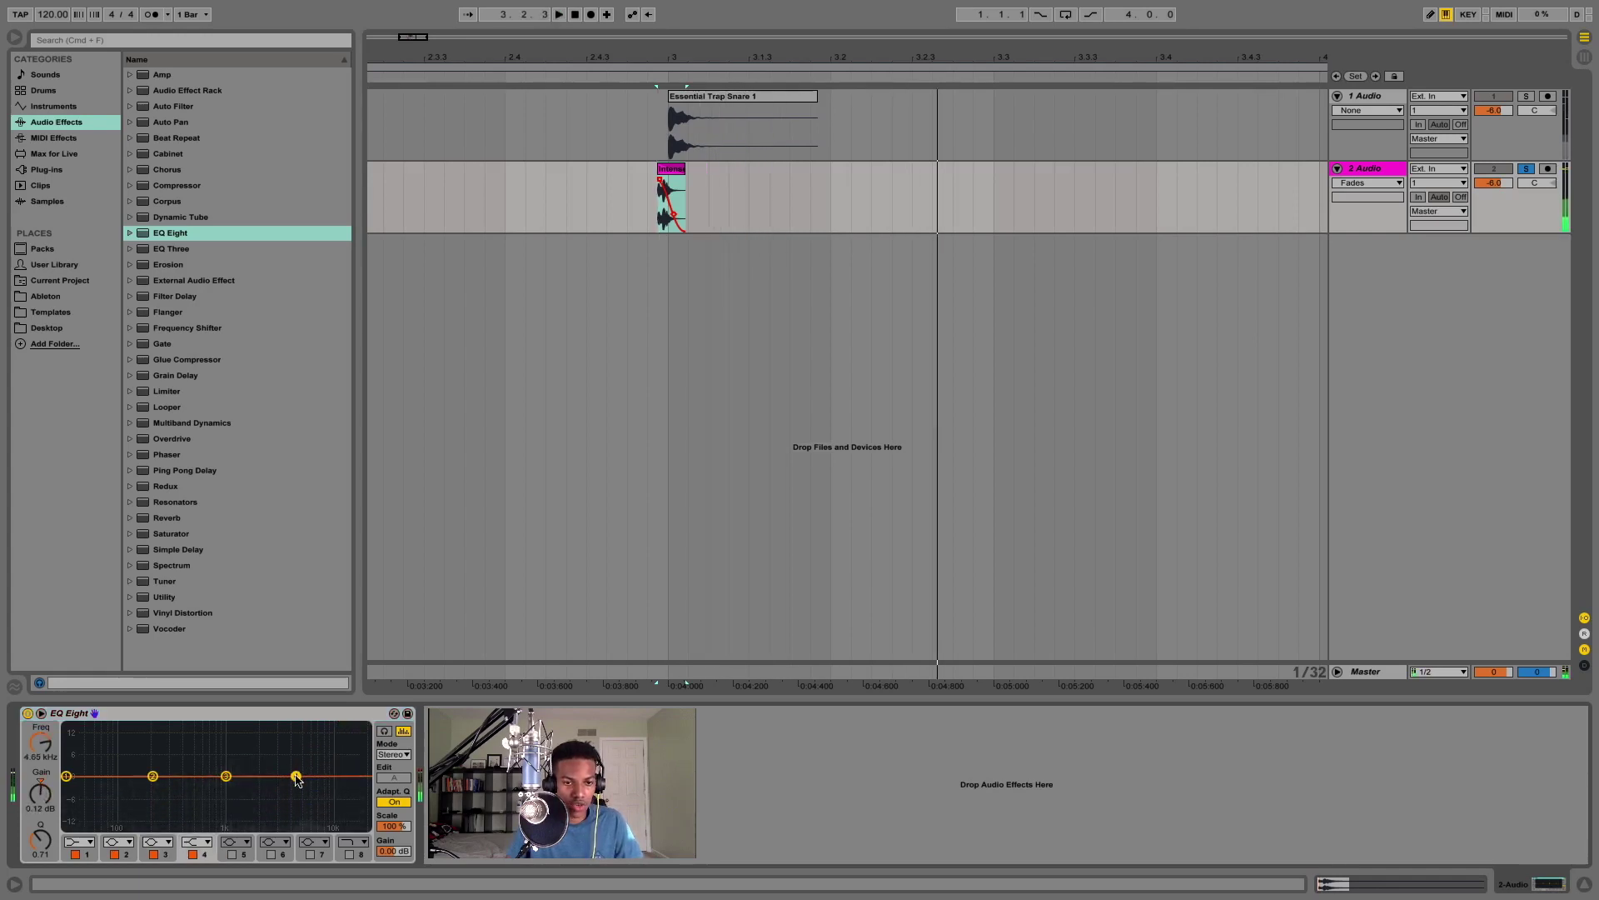
Change band 1 of the clap's EQ Eight to a low-cut filter and raise its frequency to about 1.11 kHz
click(79, 841)
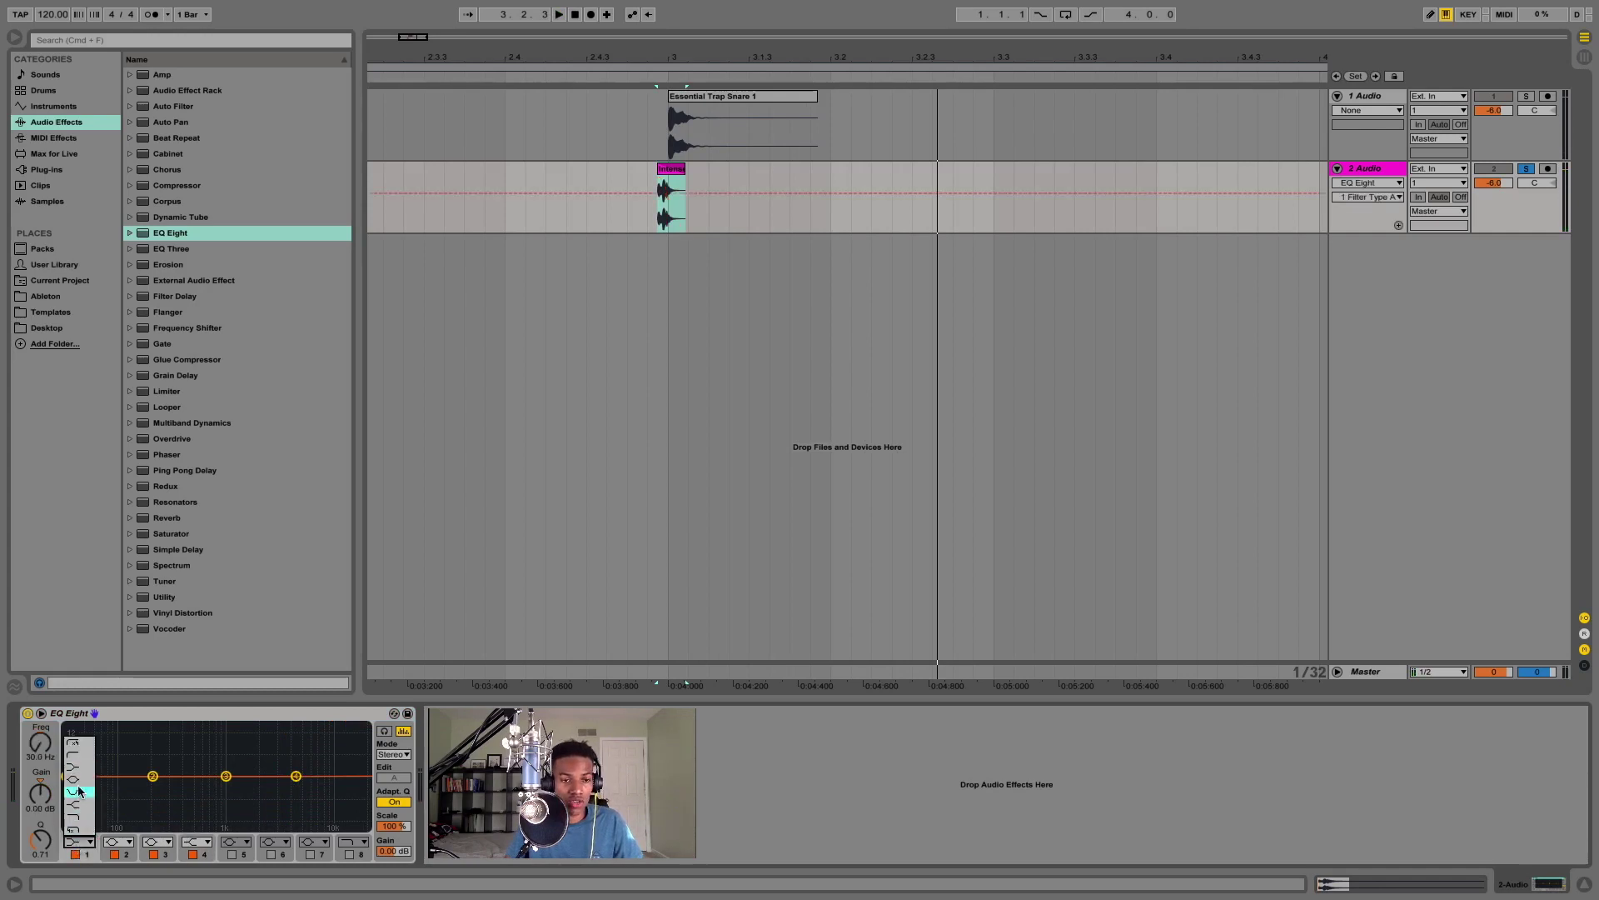
click(80, 754)
key(space)
drag(44, 742, 44, 662)
key(space)
key(space)
key(space)
key(space)
key(space)
key(space)
key(space)
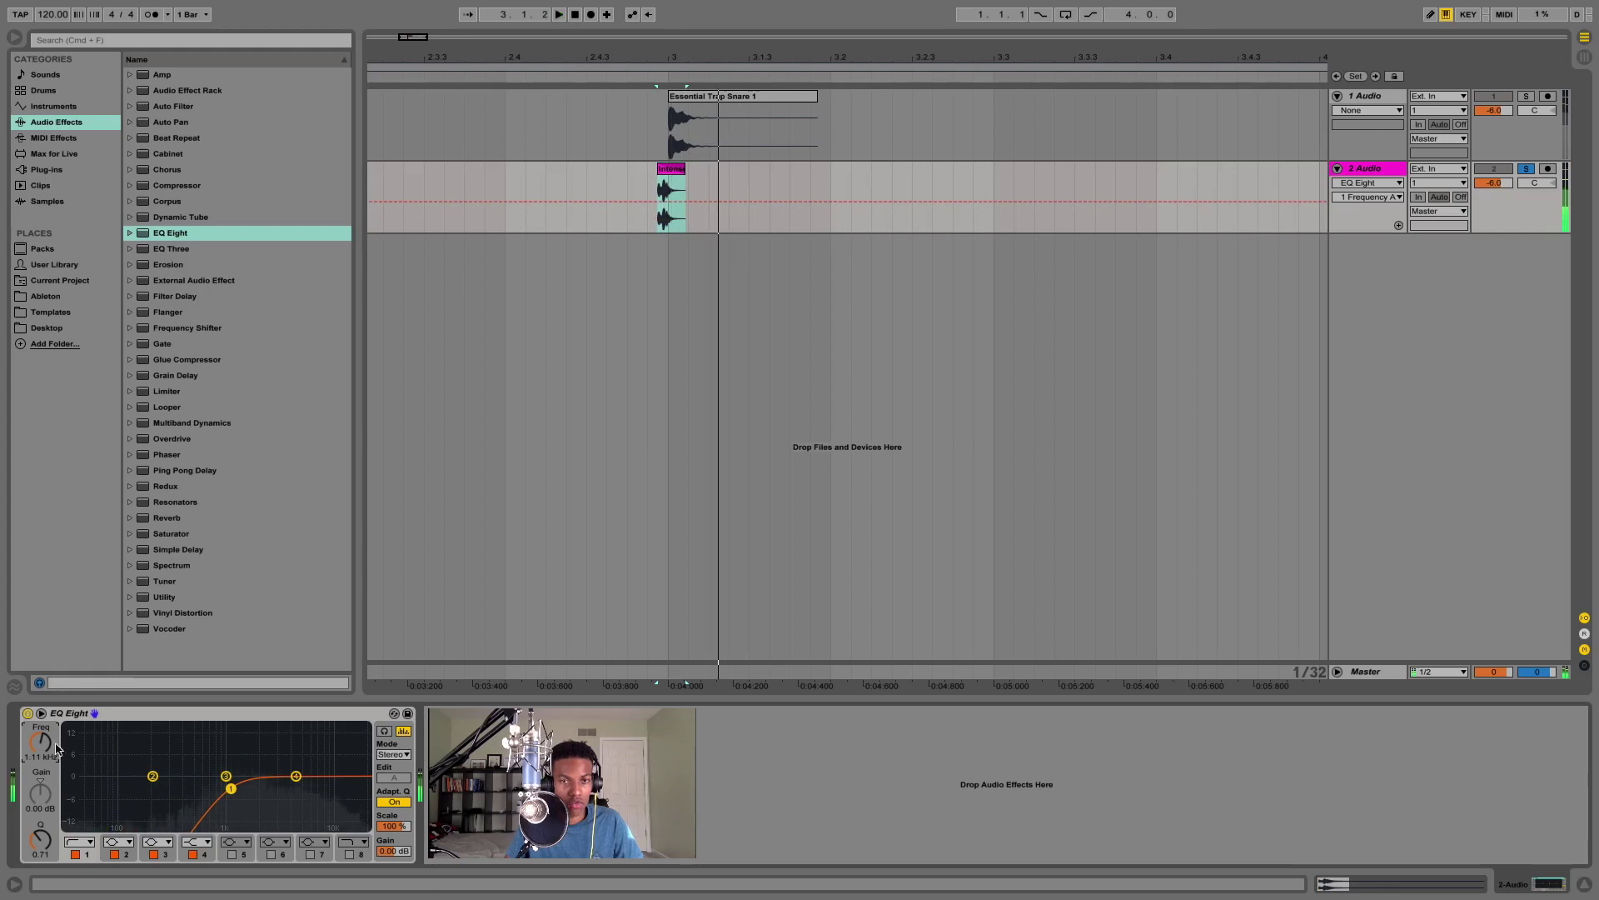
Lower band 4 of the snare's EQ Eight to about -2.65 dB at 3.23 kHz and solo the snare track
click(1378, 95)
key(space)
key(space)
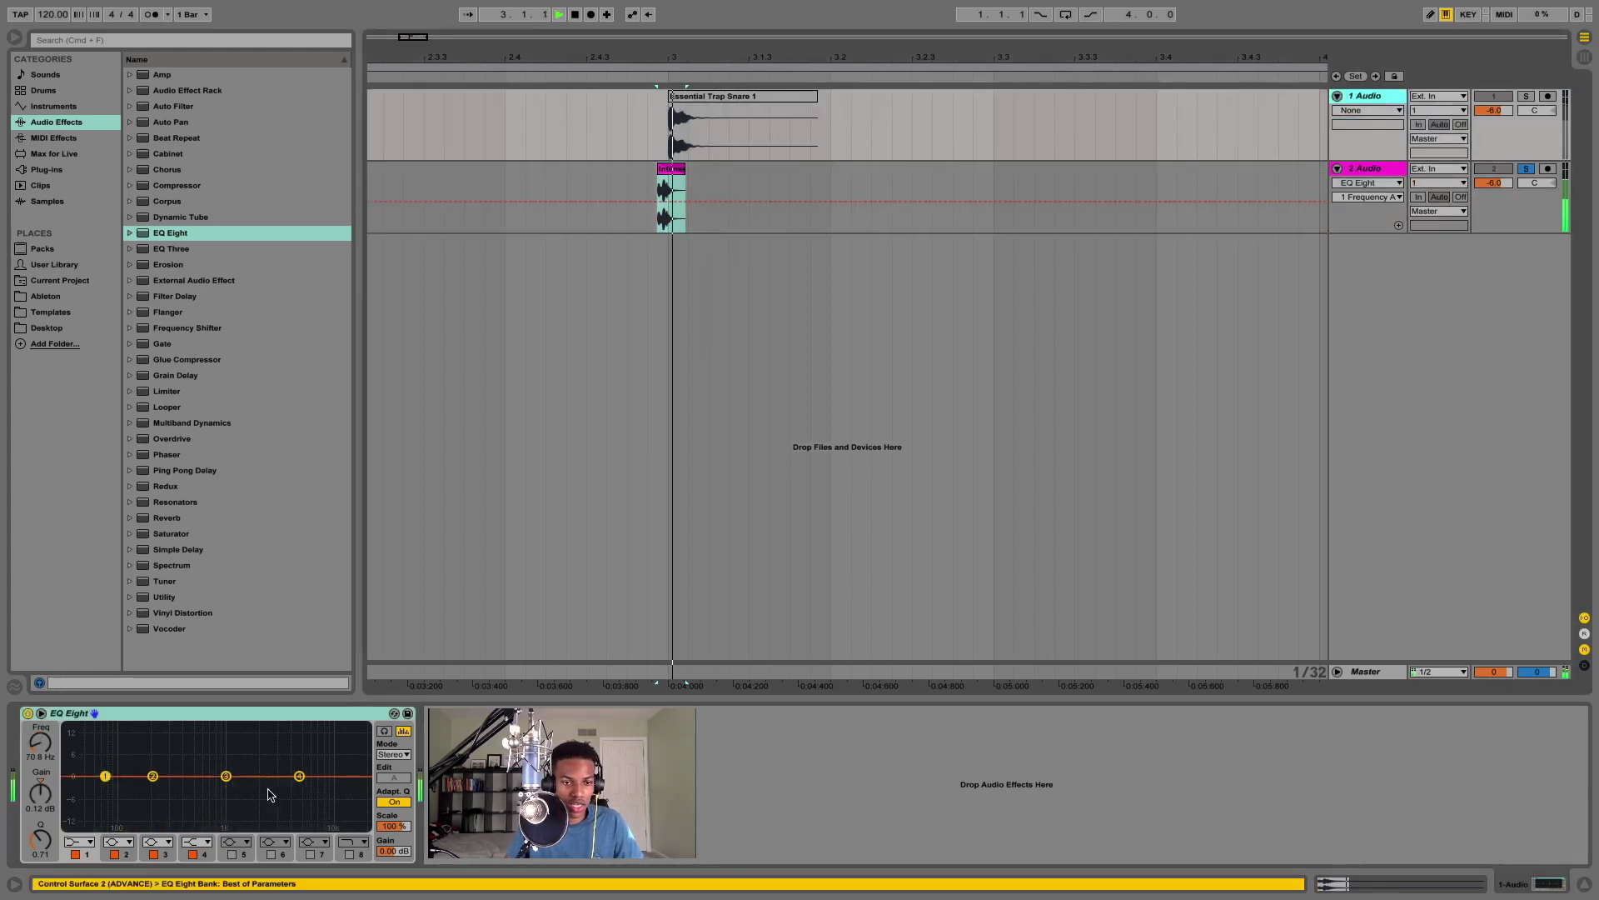
drag(299, 775, 299, 779)
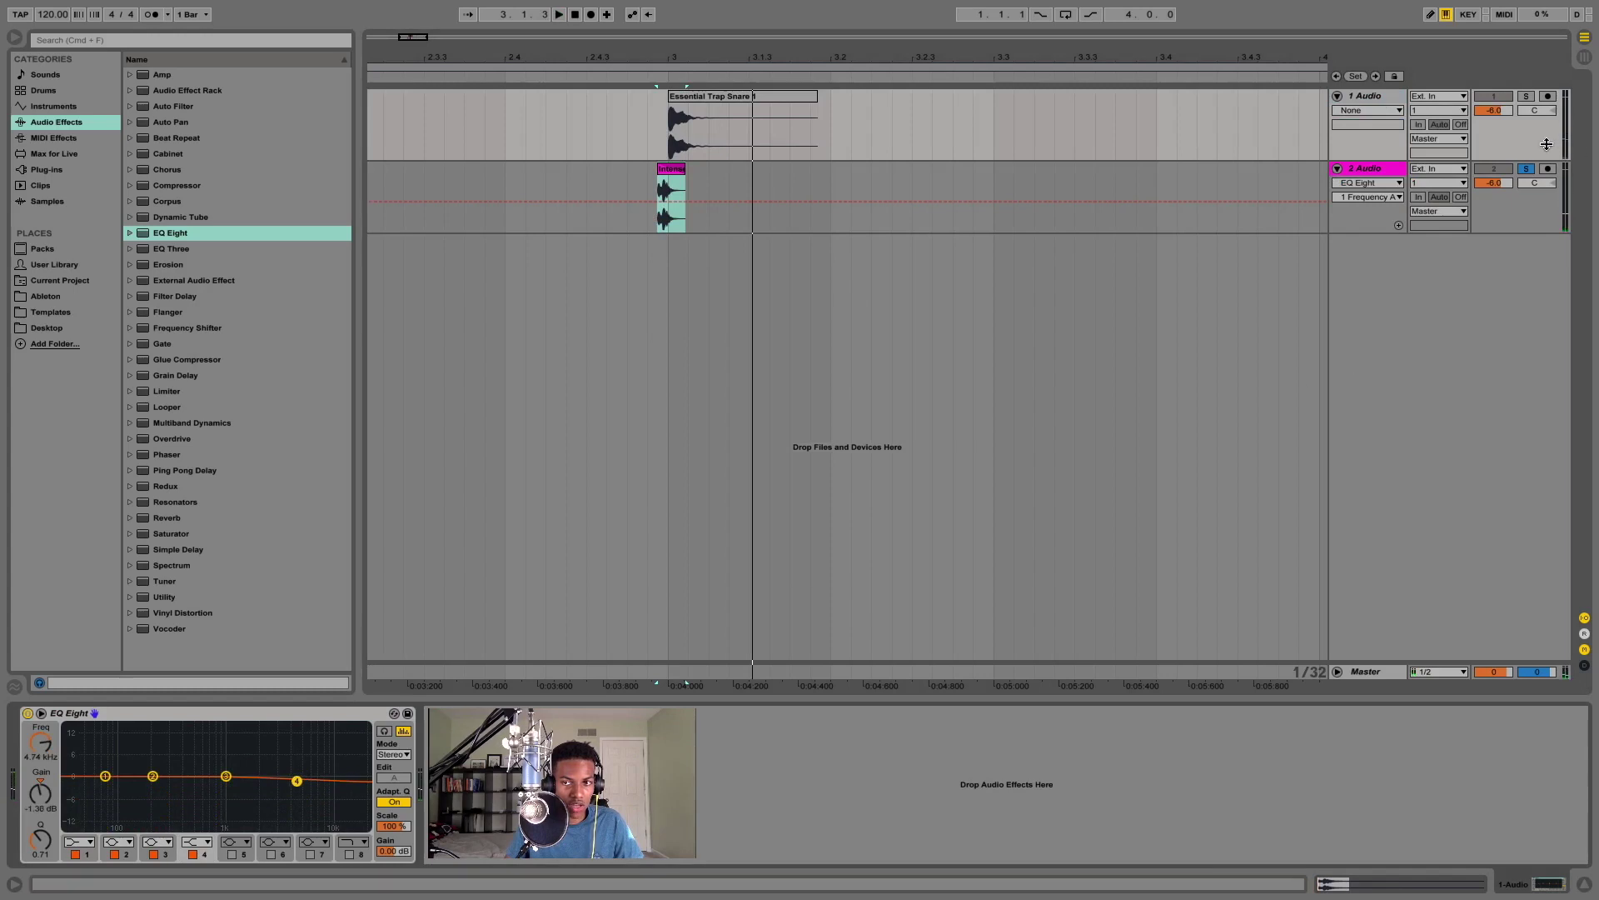
click(1528, 97)
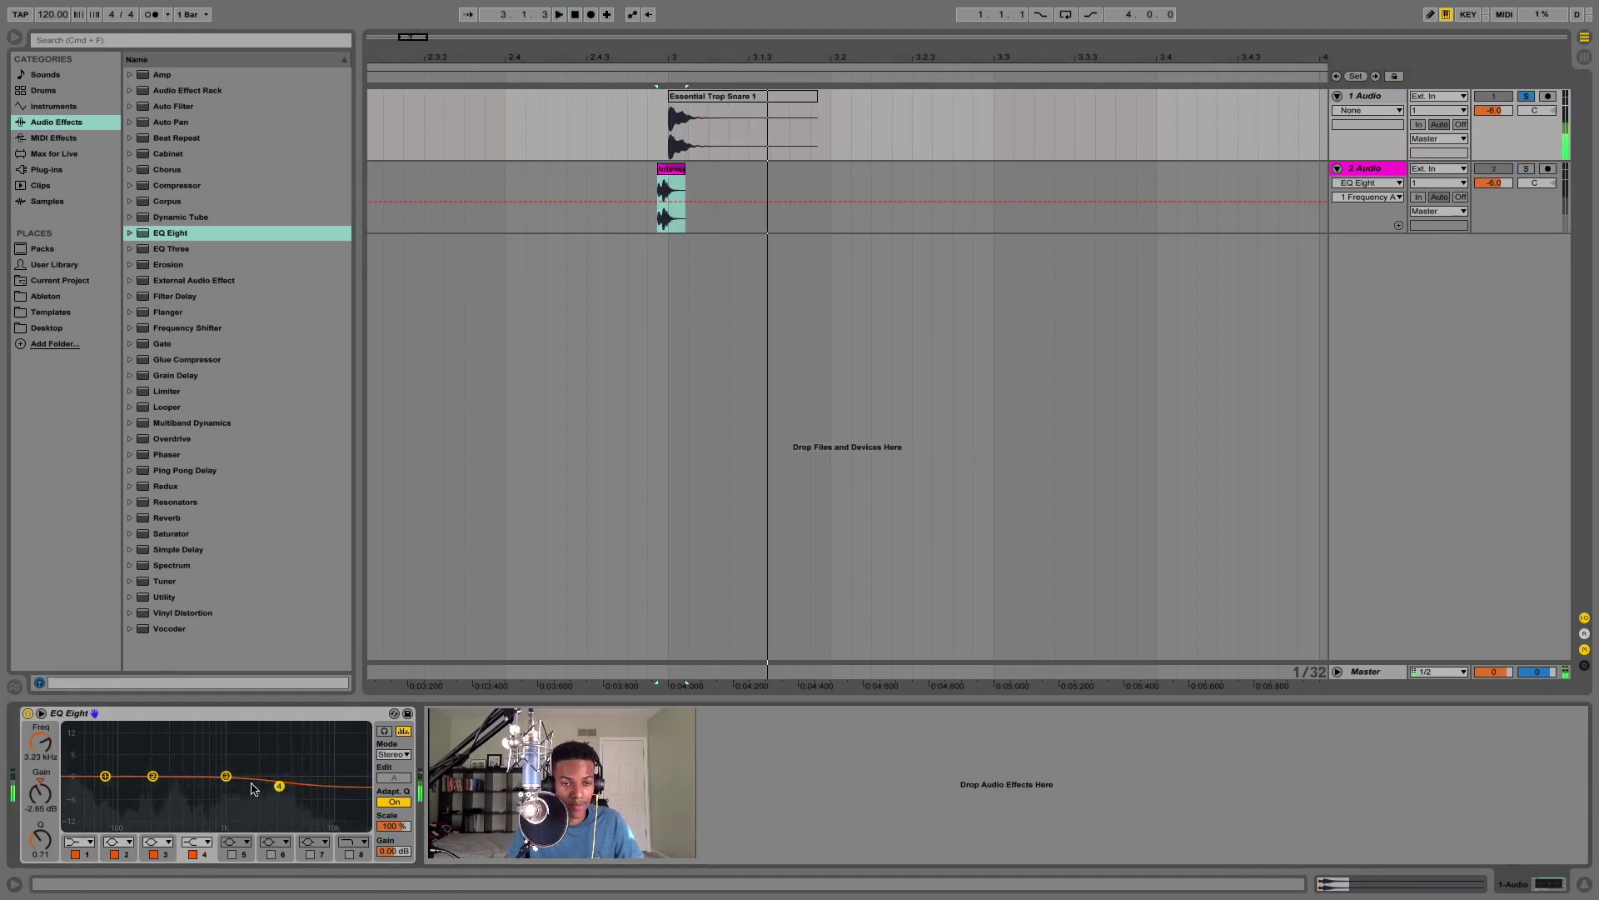
Boost band 2 of the snare's EQ Eight to about 1.12 dB at 329 Hz and narrow its Q to 1.94
drag(154, 776, 175, 773)
key(space)
key(space)
drag(40, 838, 40, 808)
key(space)
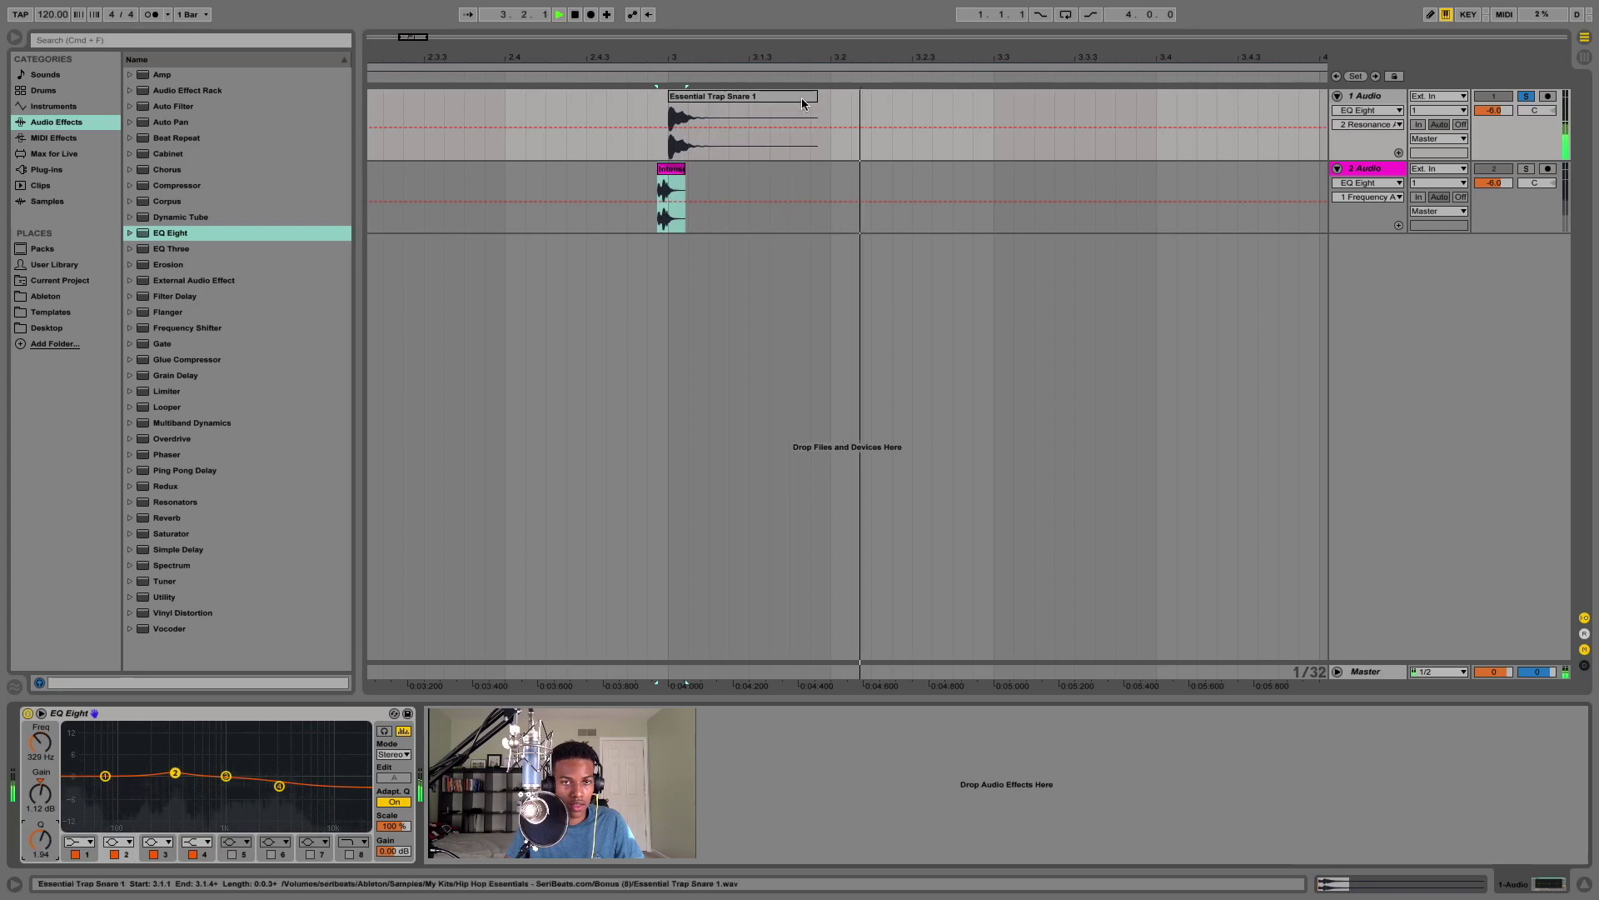
key(space)
Unsolo the snare to hear both layers together, and bypass the EQ Eight on both tracks to audition them without EQ
click(587, 169)
click(1527, 98)
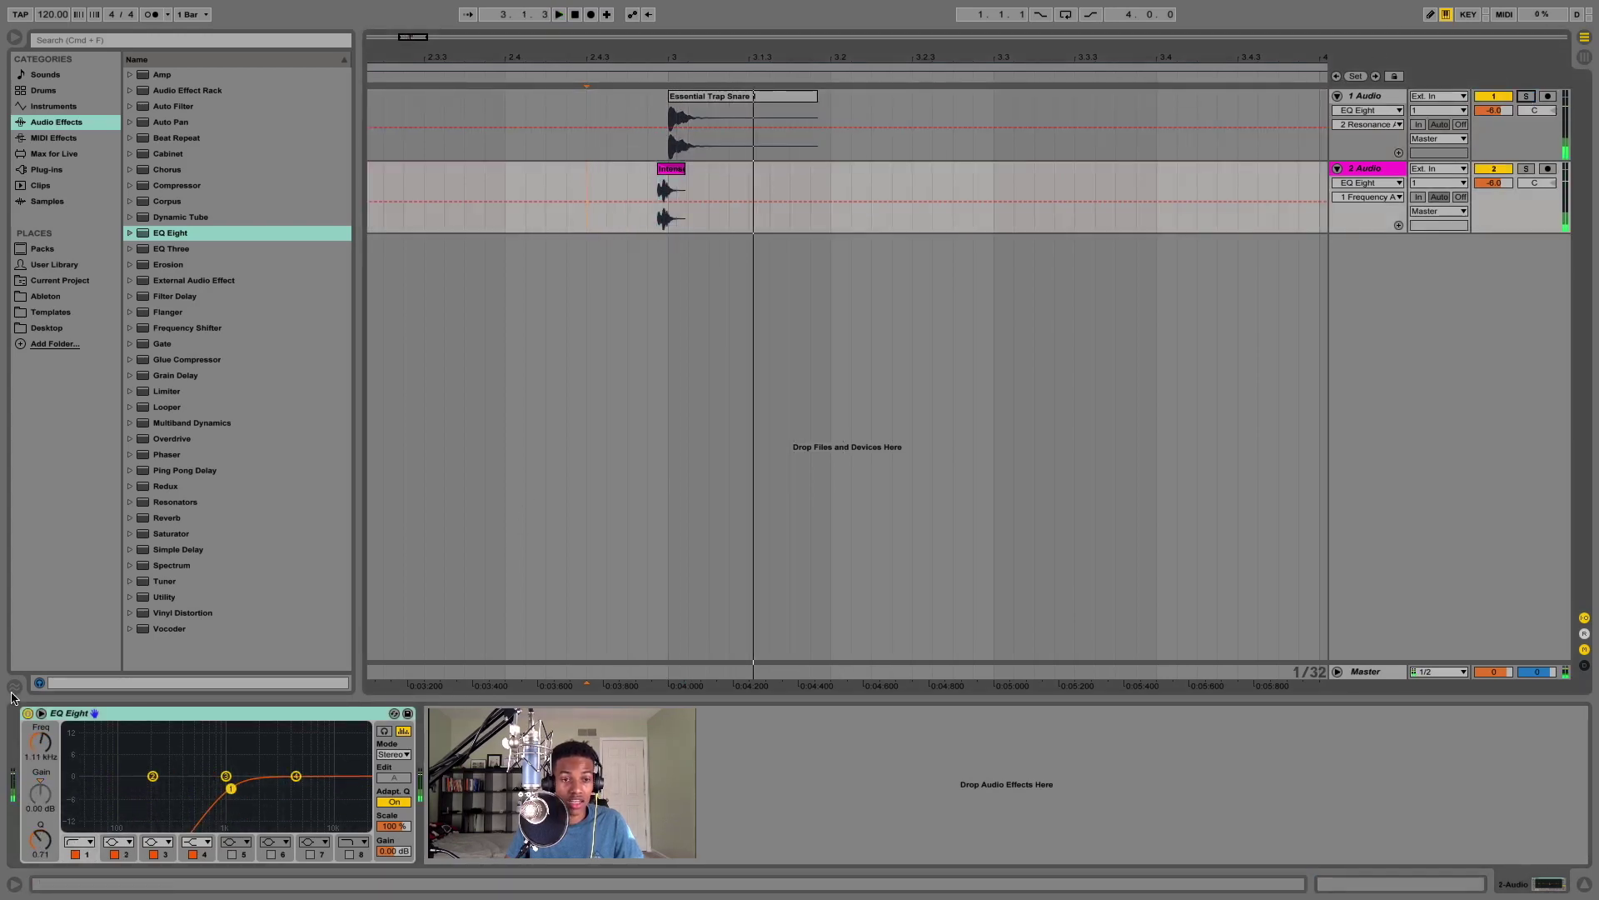
click(1387, 97)
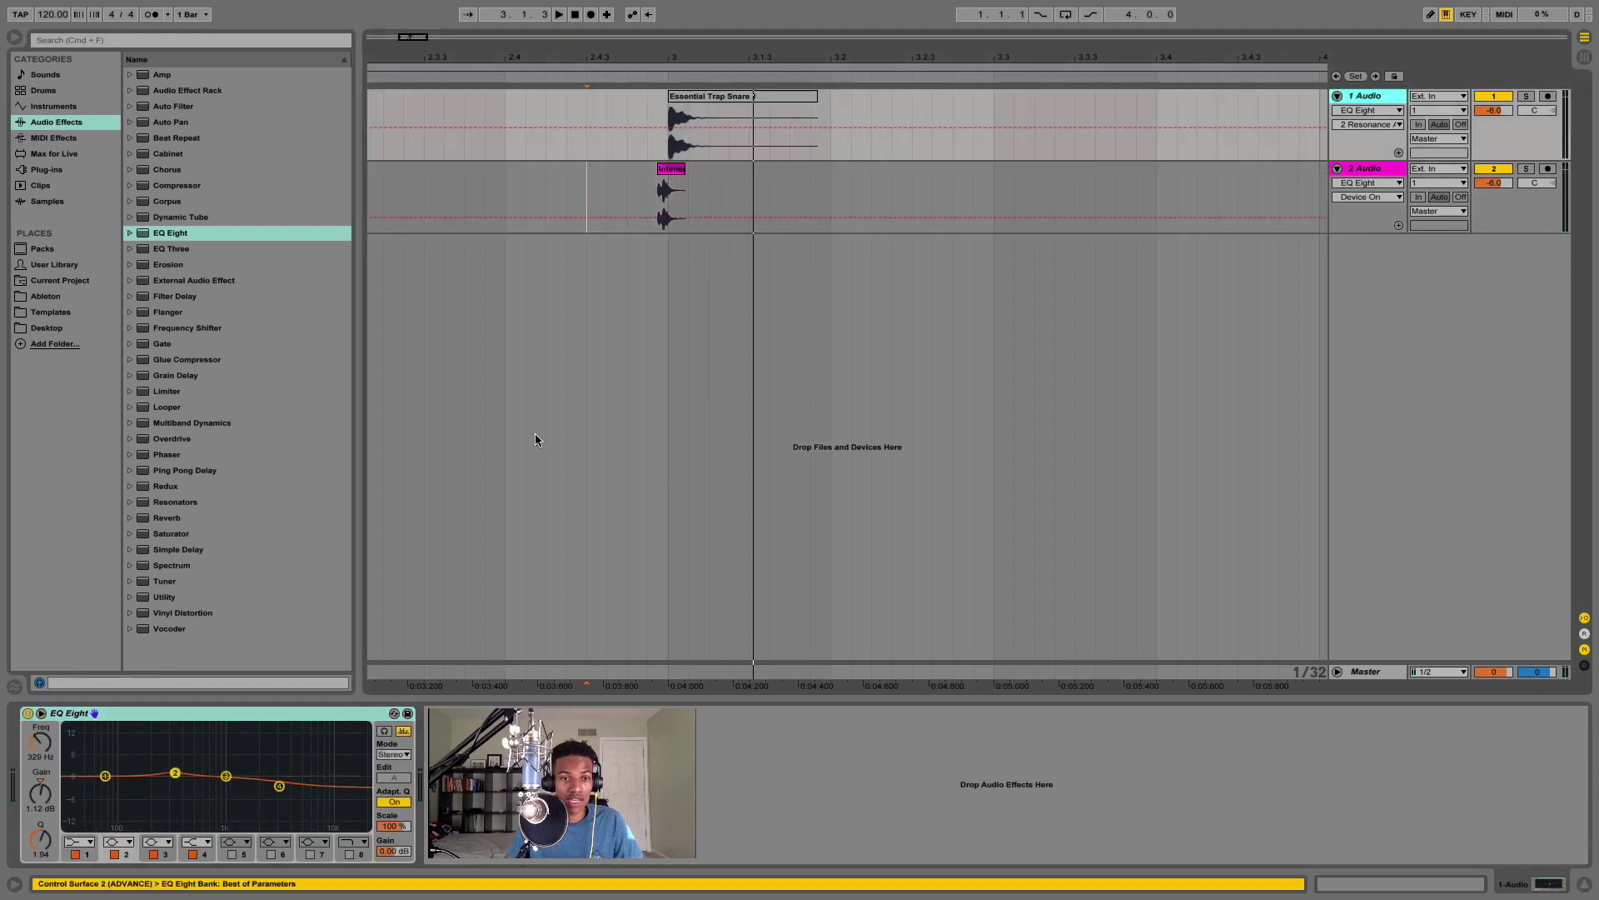
click(566, 196)
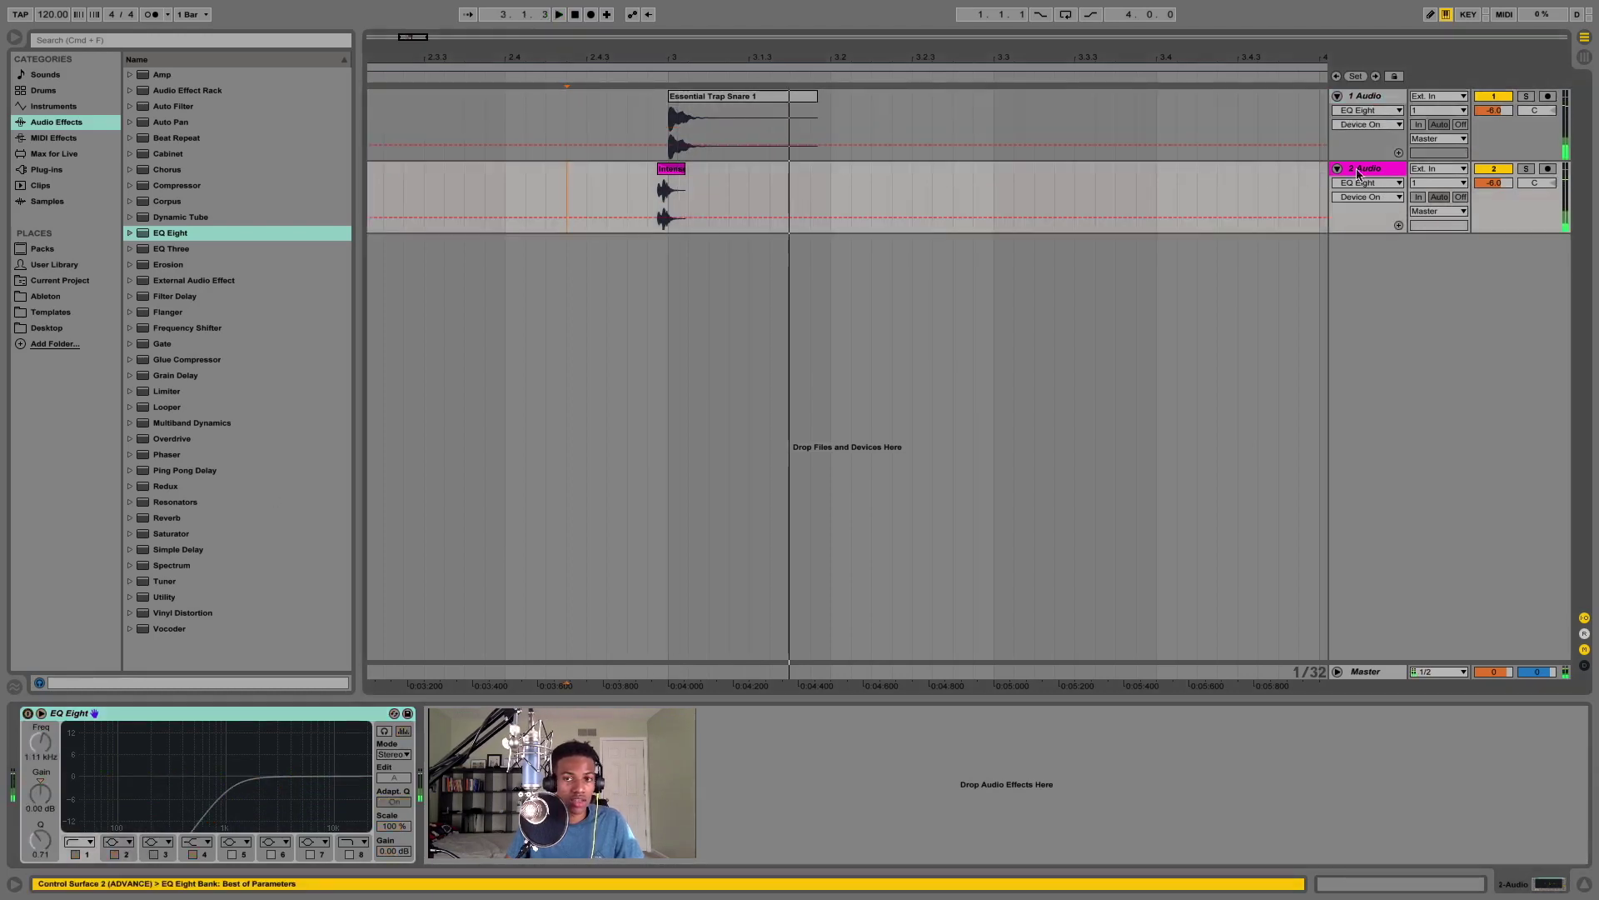
Re-enable the EQ Eight on both the clap and snare tracks
click(1385, 172)
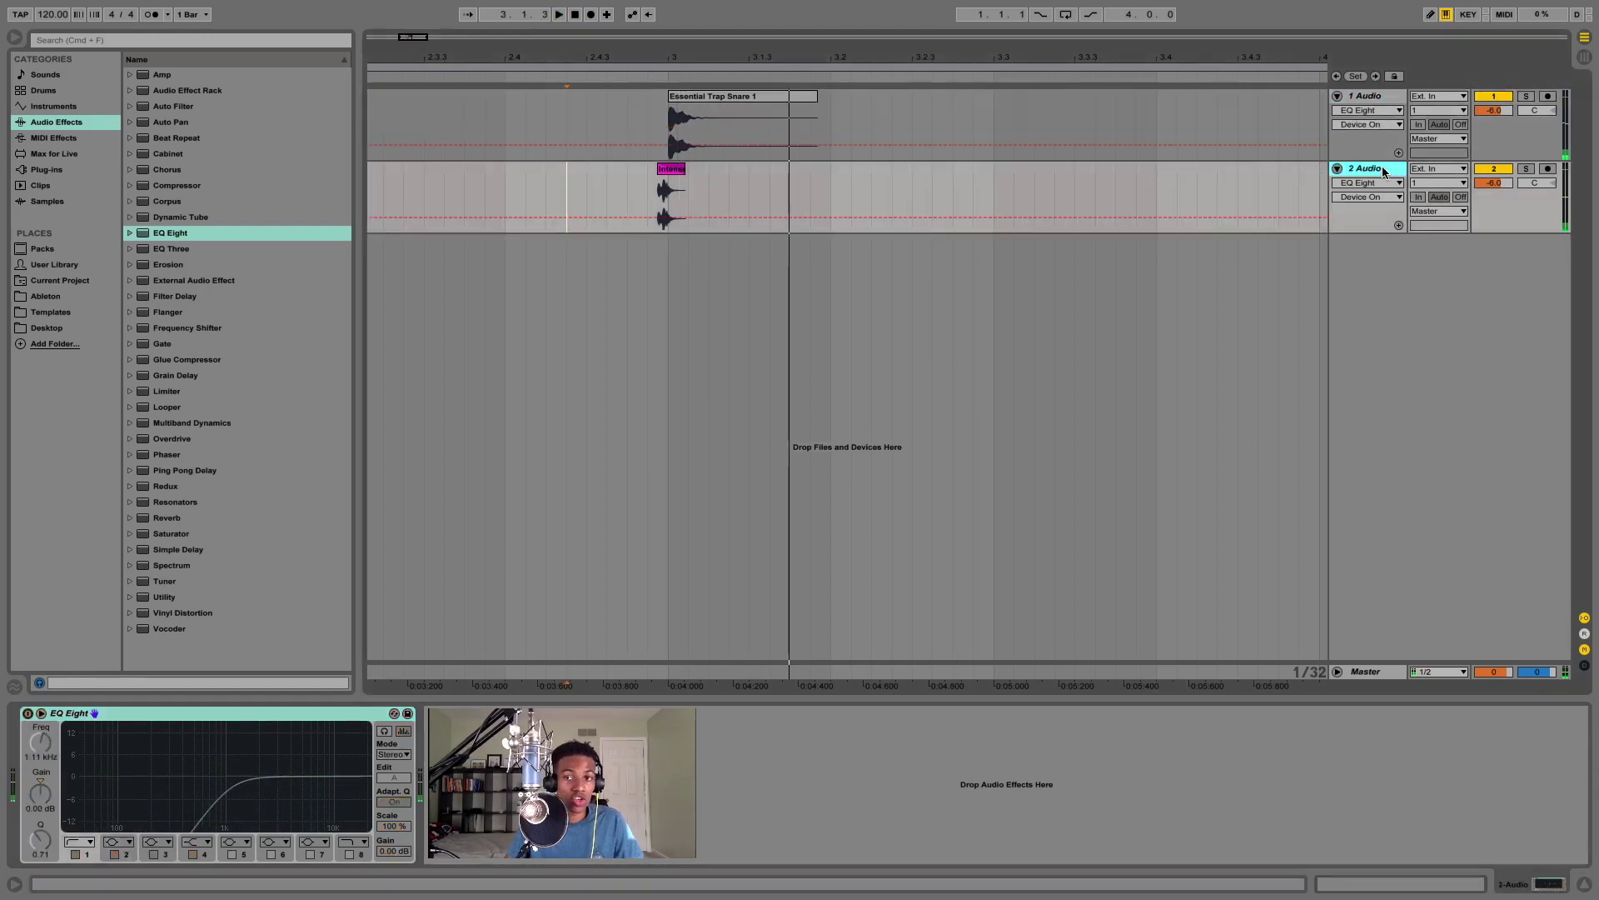
click(28, 714)
click(1377, 96)
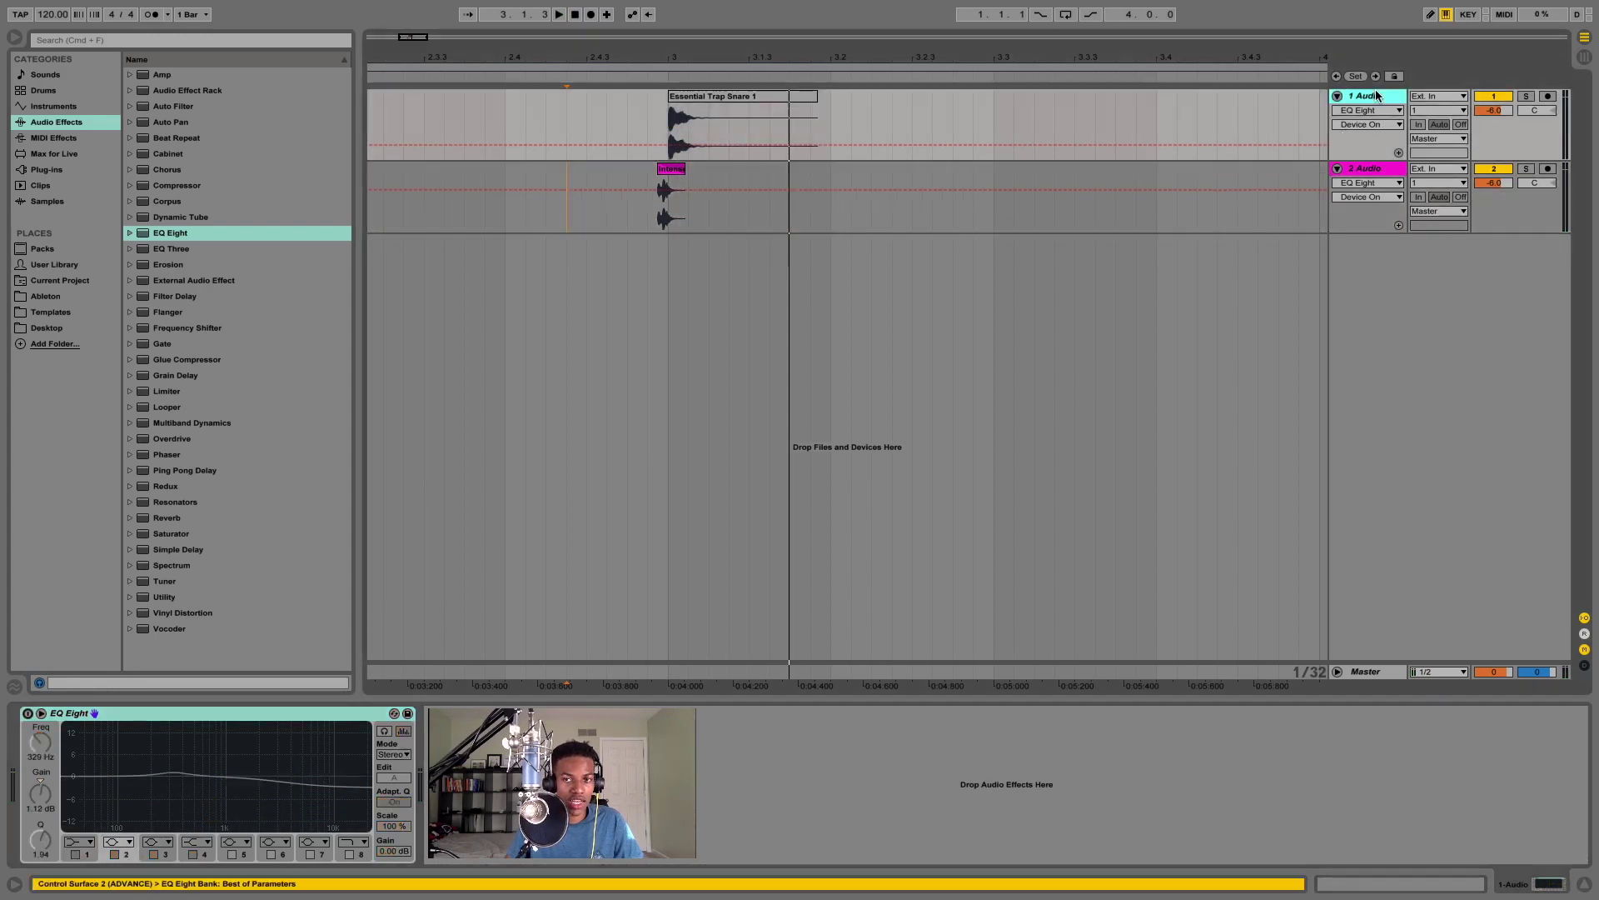
click(29, 713)
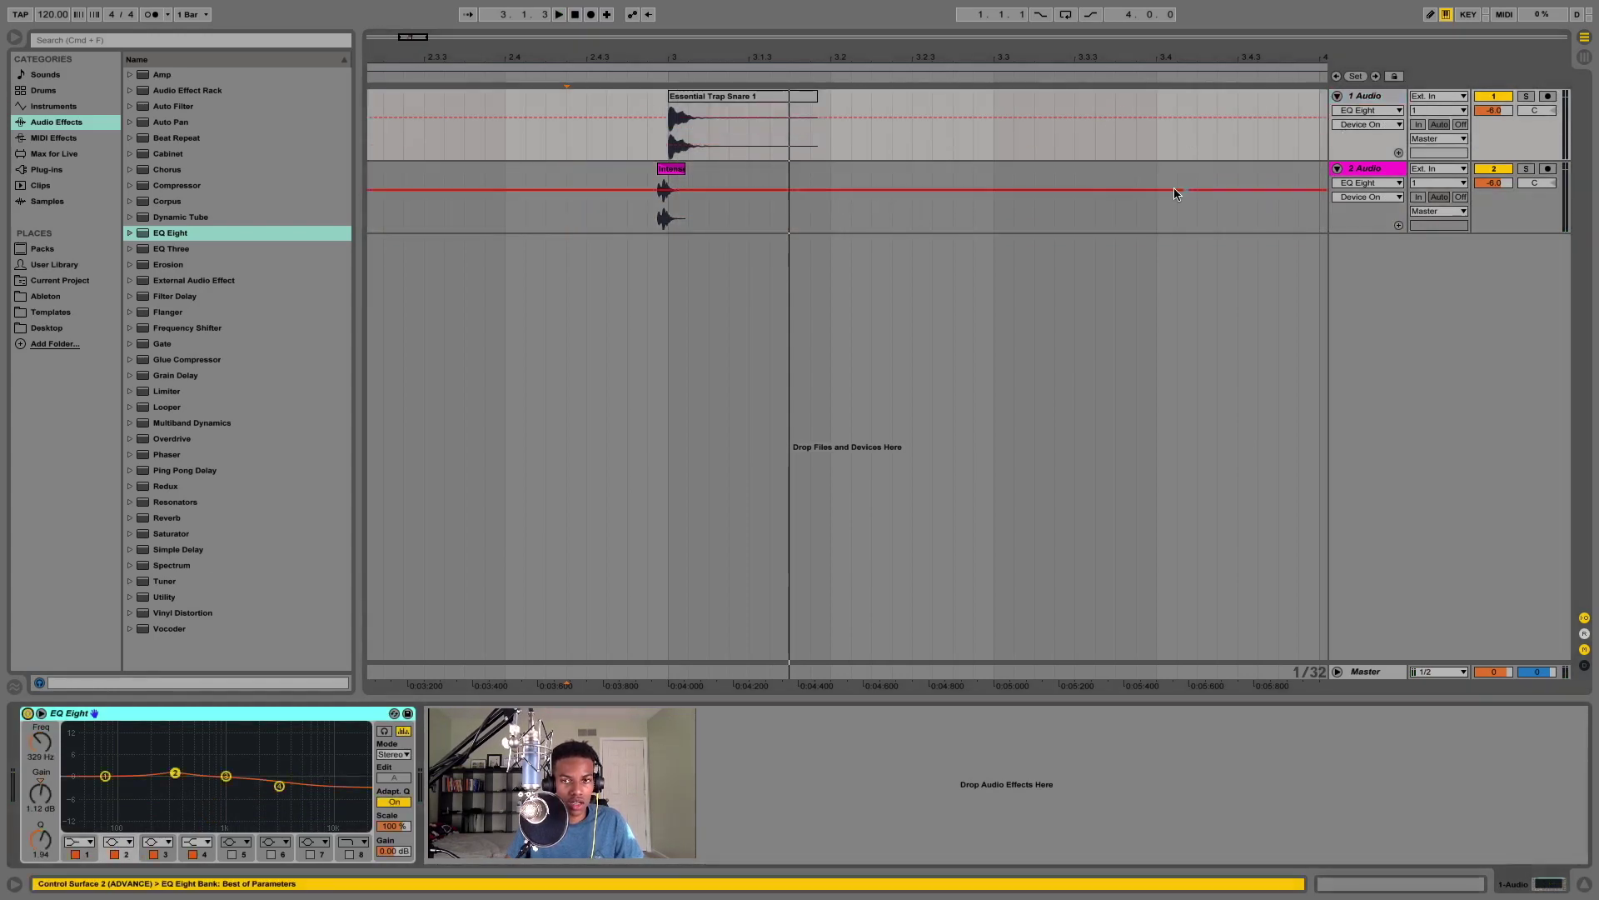
Boost band 4 of the clap's EQ Eight to about 2.6 dB at 4.74 kHz and audition it with the snare
click(1366, 172)
click(296, 779)
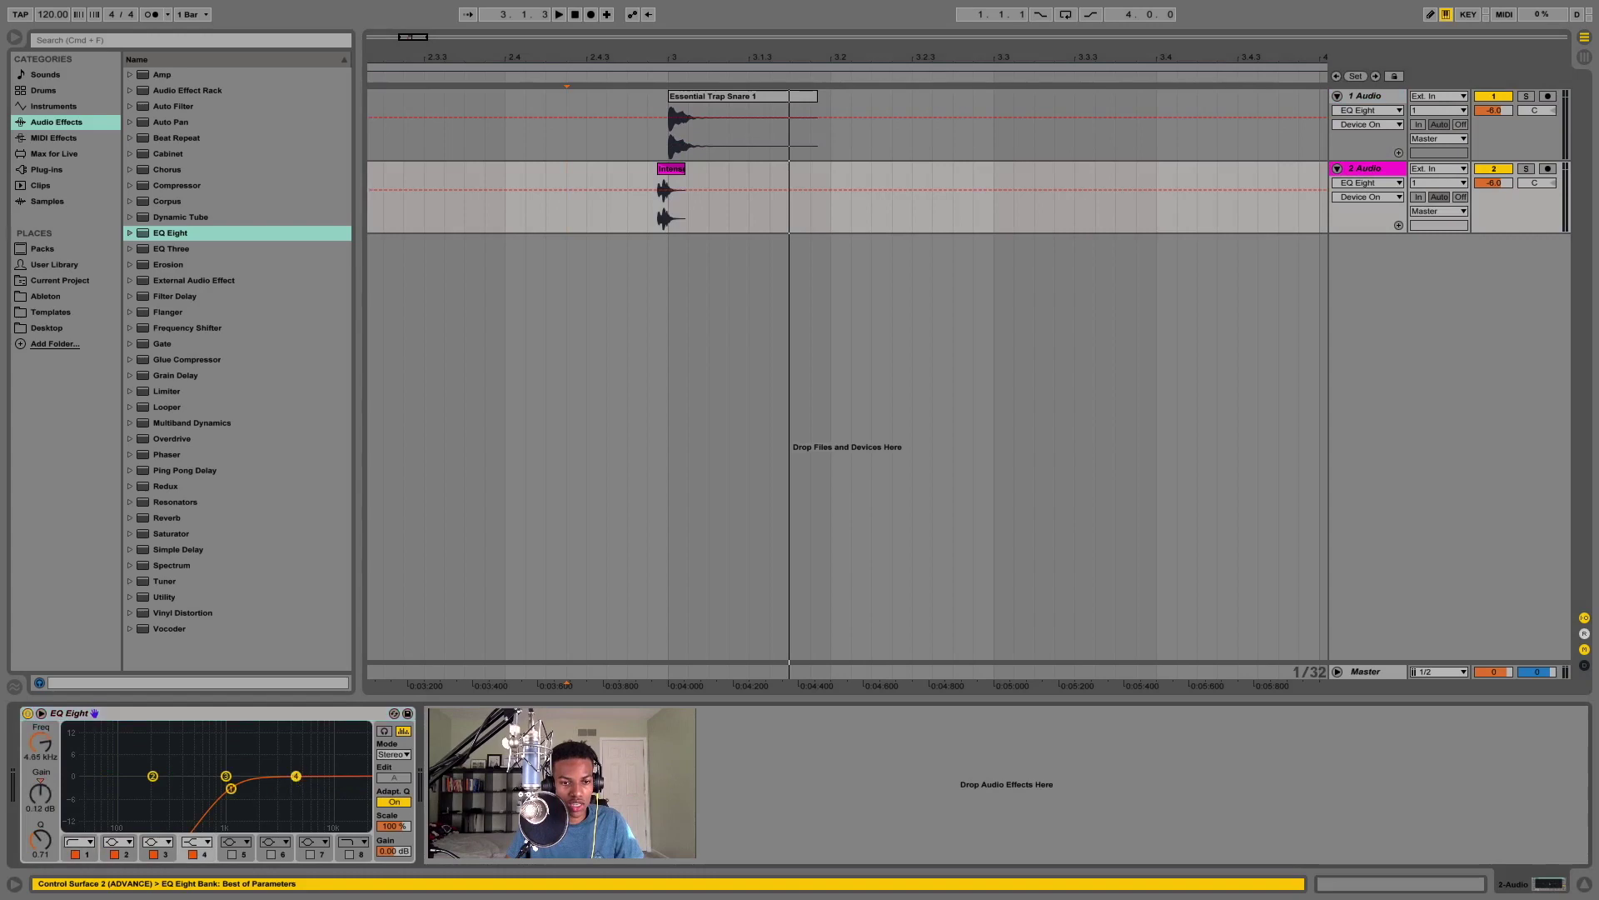
drag(286, 767, 296, 772)
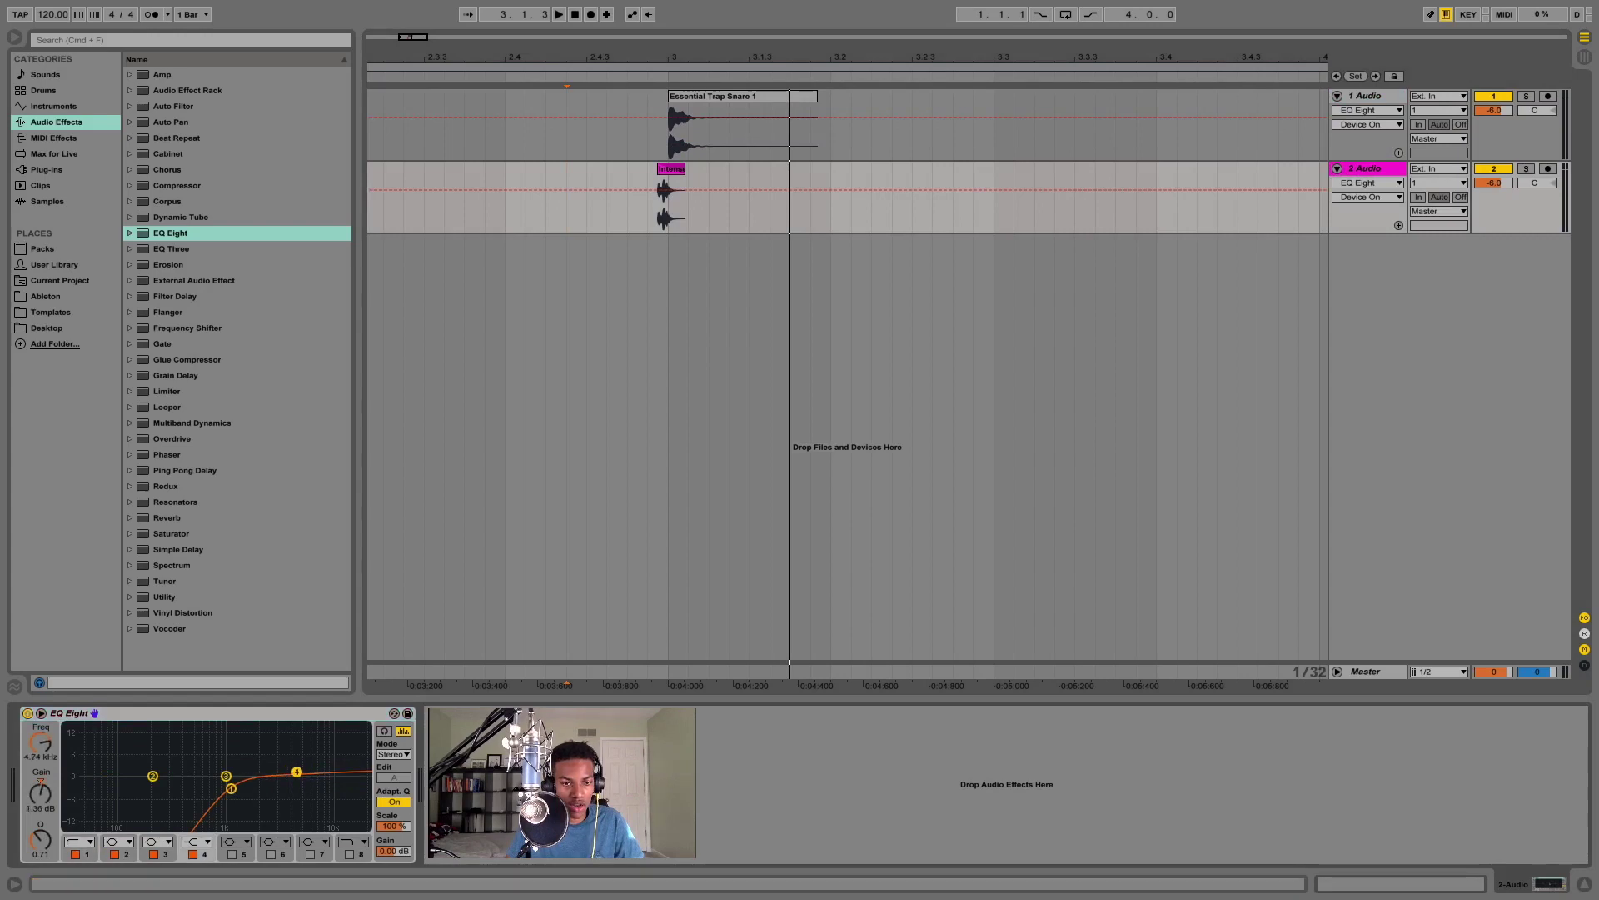
key(space)
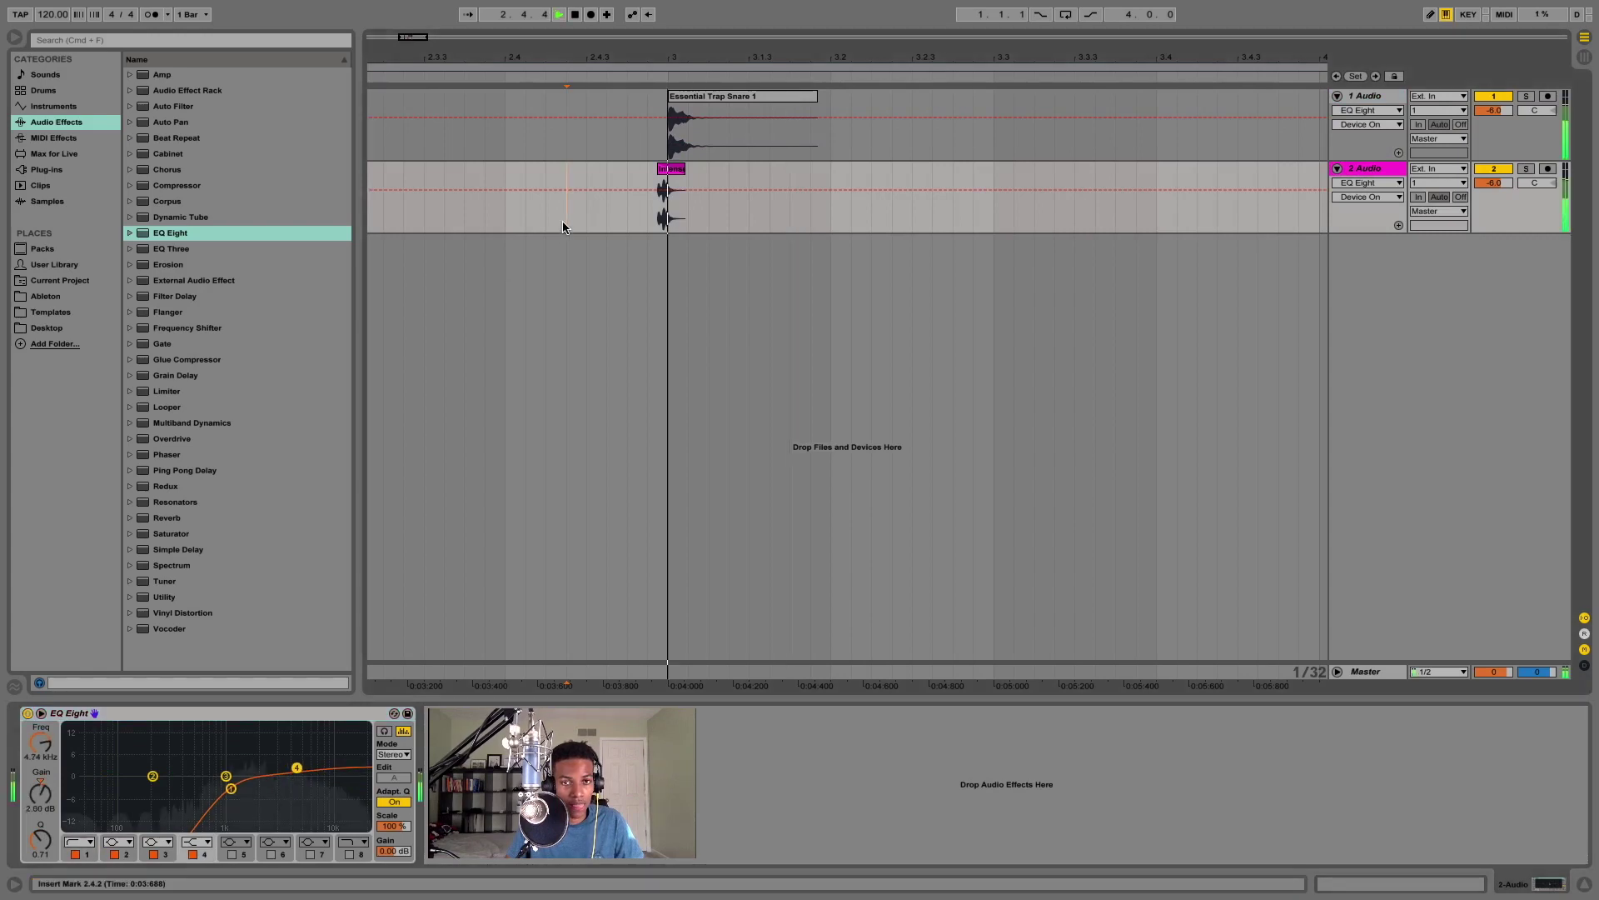
click(567, 224)
key(space)
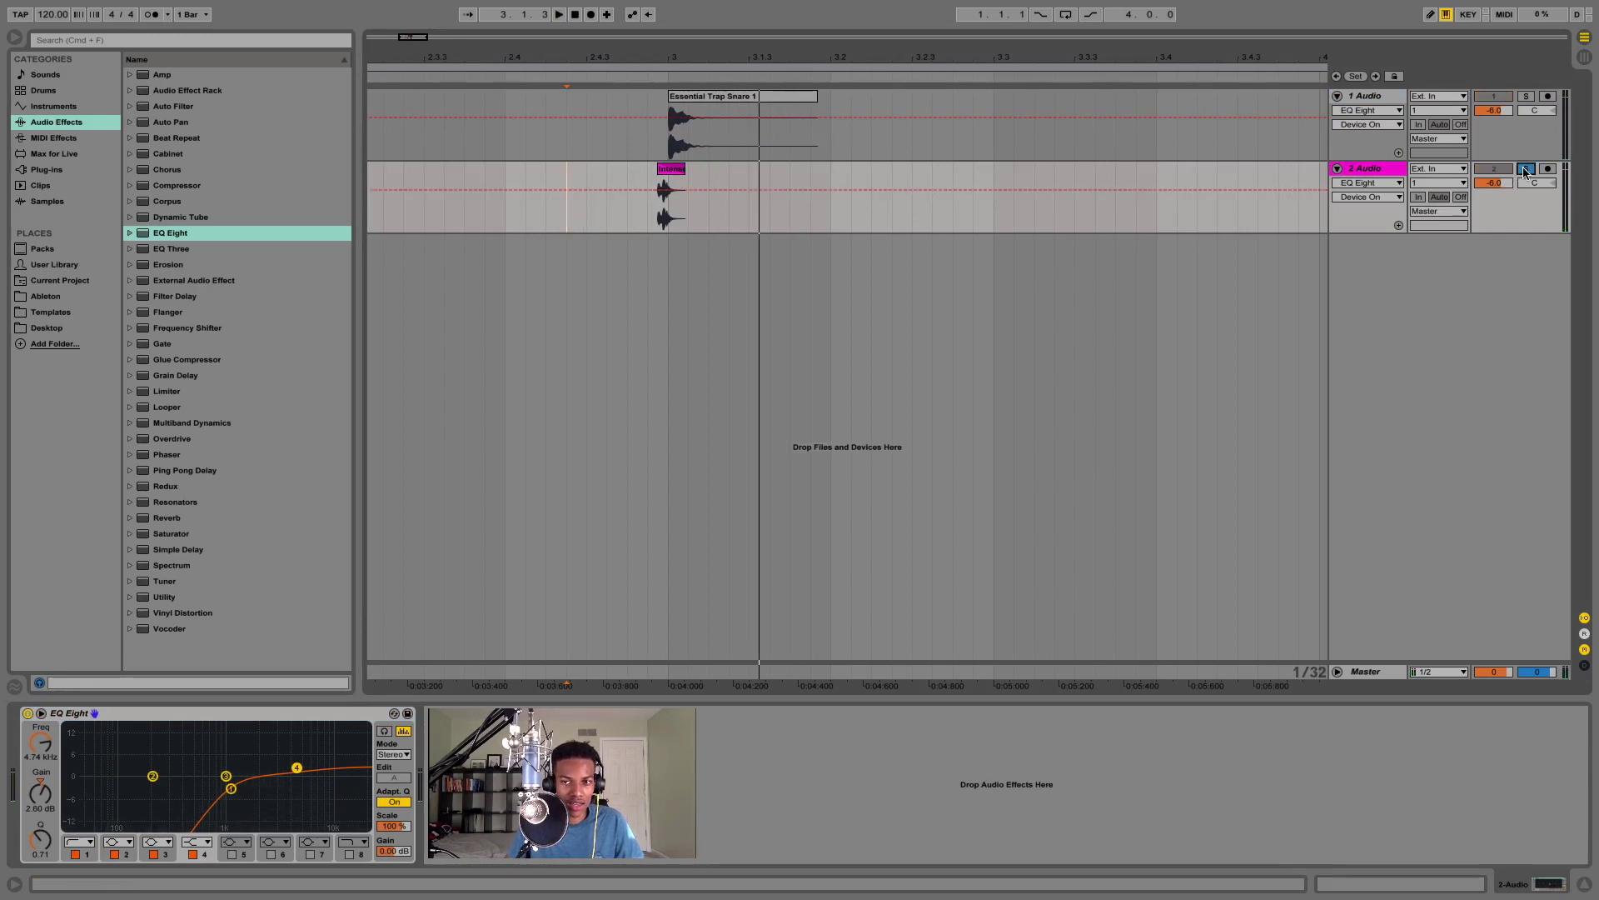
Compare the clap and snare in solo with the two layers playing together from just before the hit
click(557, 135)
key(space)
key(space)
click(587, 217)
key(space)
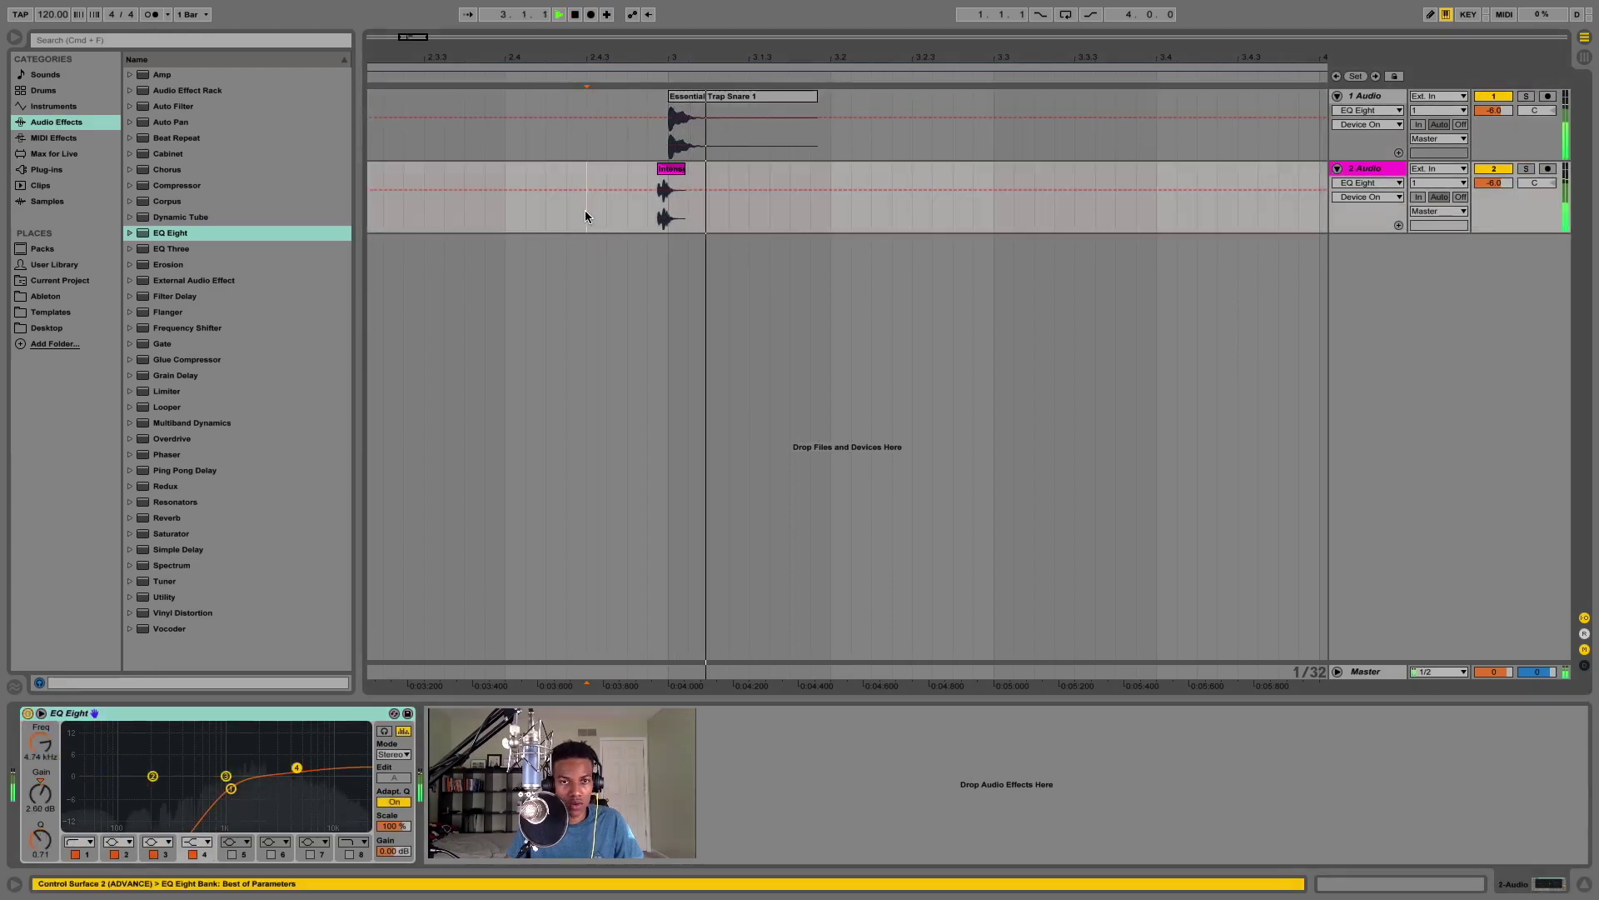
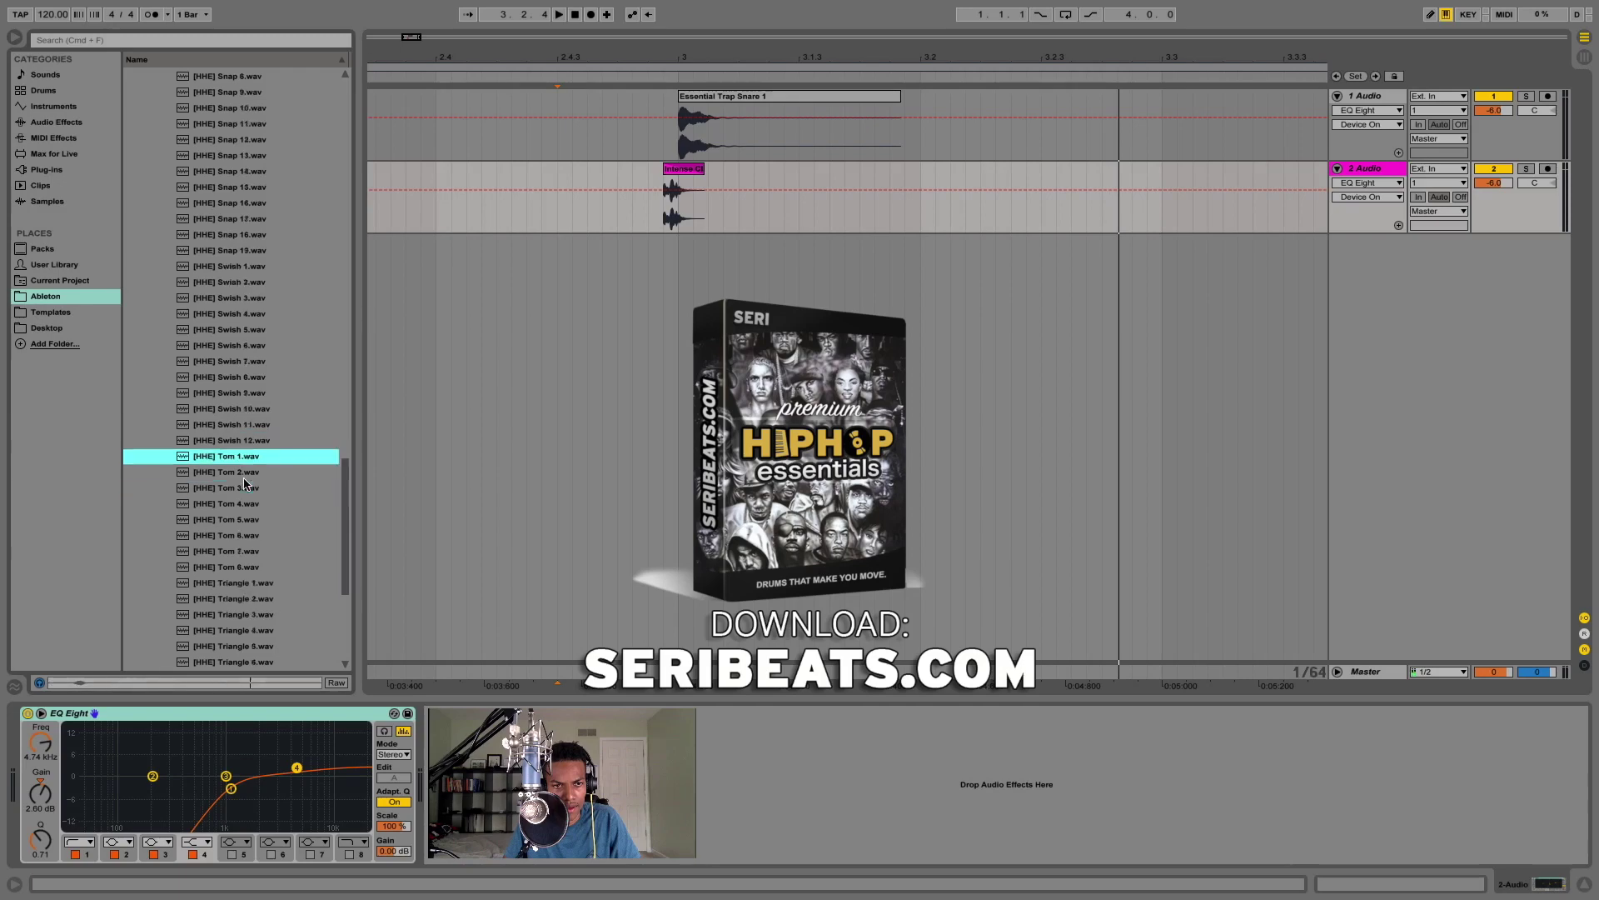
Audition percussion one-shots in the Hip Hop Essentials samples, working back from the Triangle sounds to [HHE] Snap 13.wav
click(235, 504)
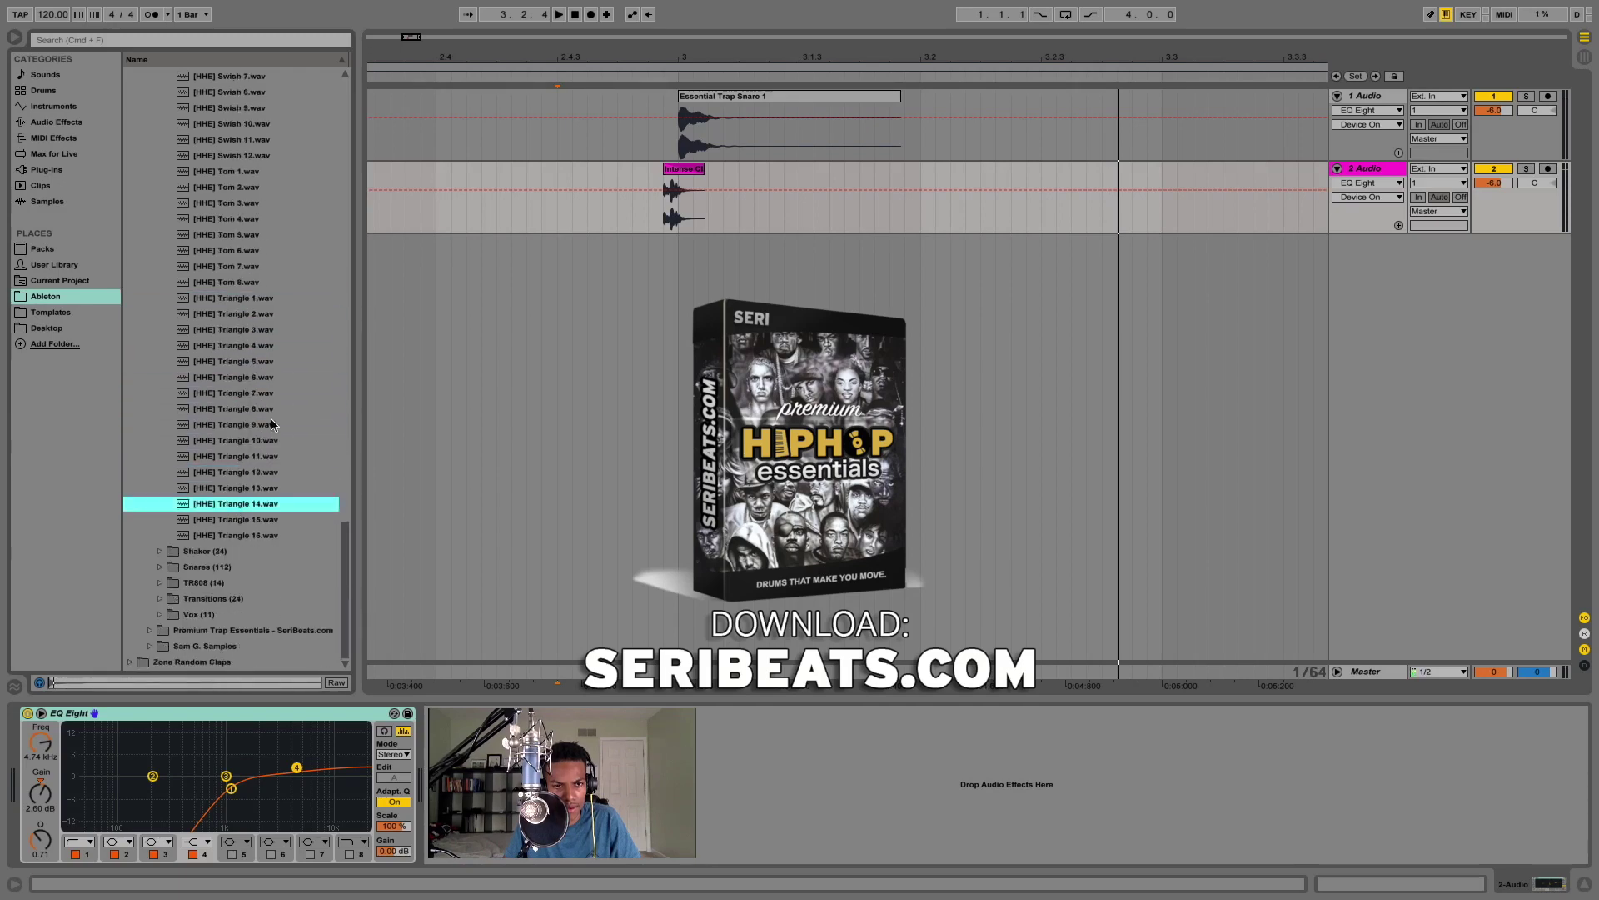
scroll(255, 487, up, 6)
click(275, 298)
click(257, 233)
click(263, 202)
click(267, 157)
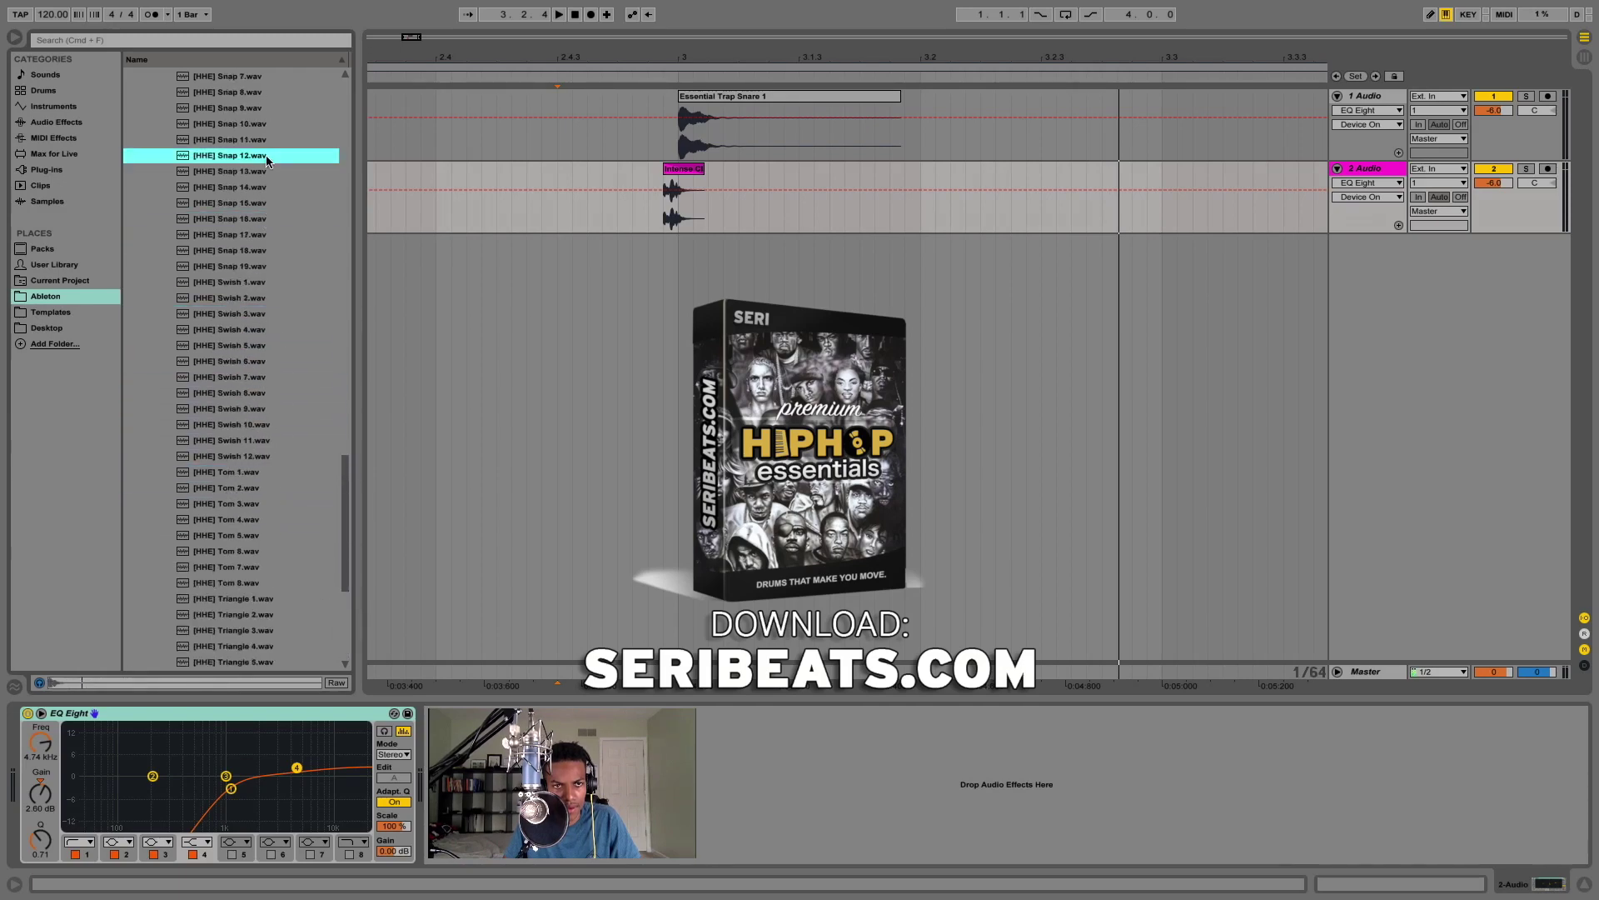
scroll(257, 158, up, 9)
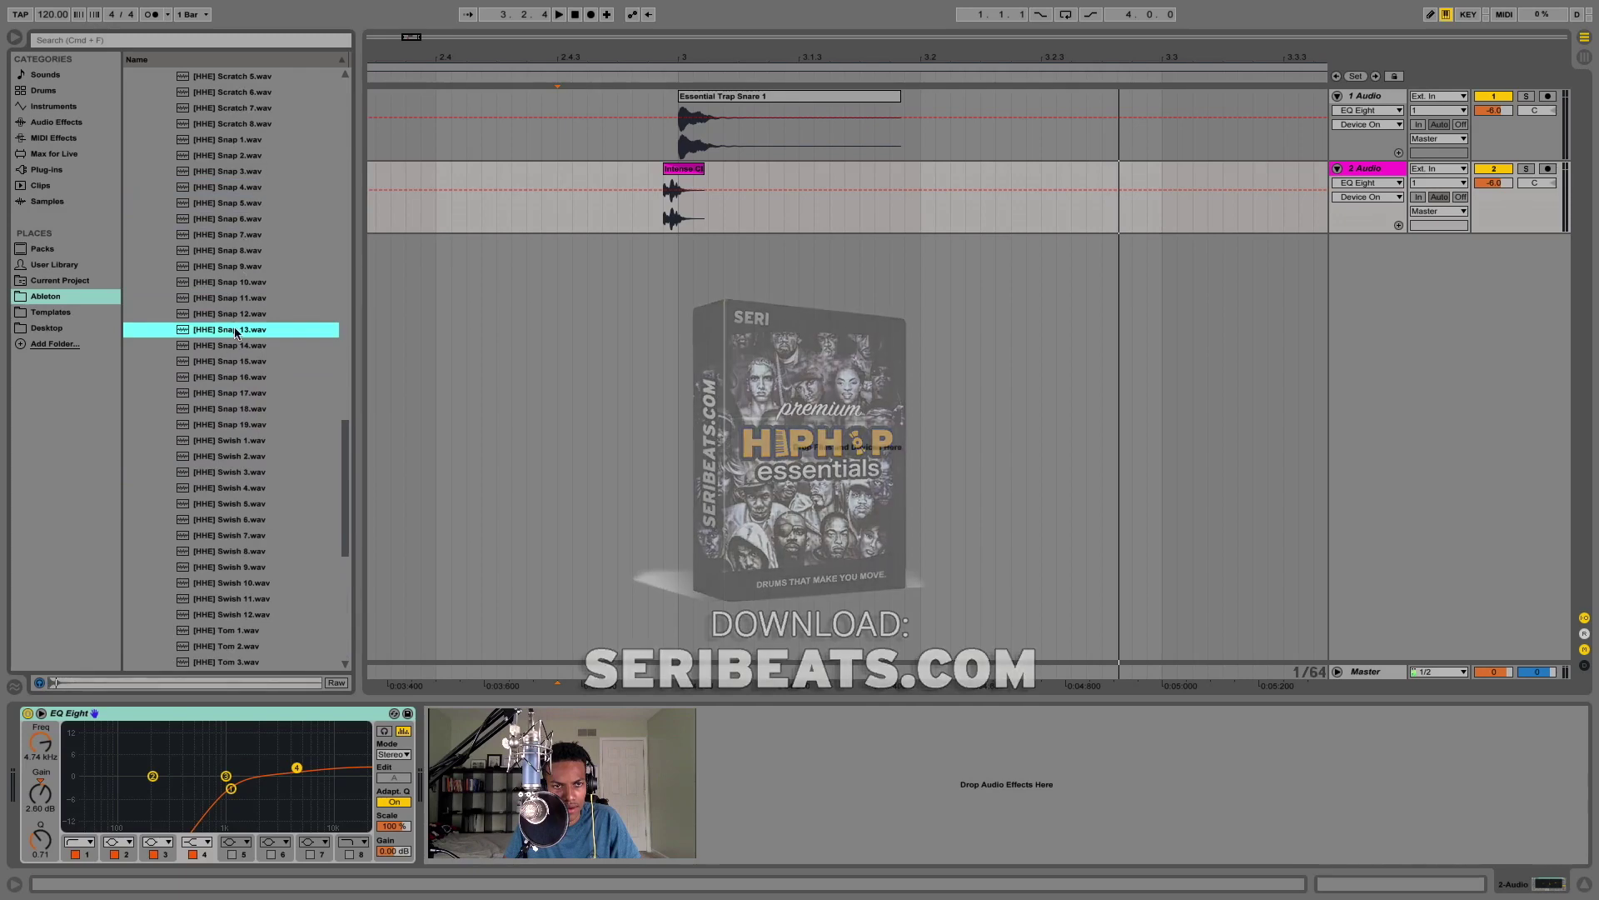
key(Down)
Create a new audio track below the clap and place [HHE] Snap 13.wav on it at bar 3
click(1377, 171)
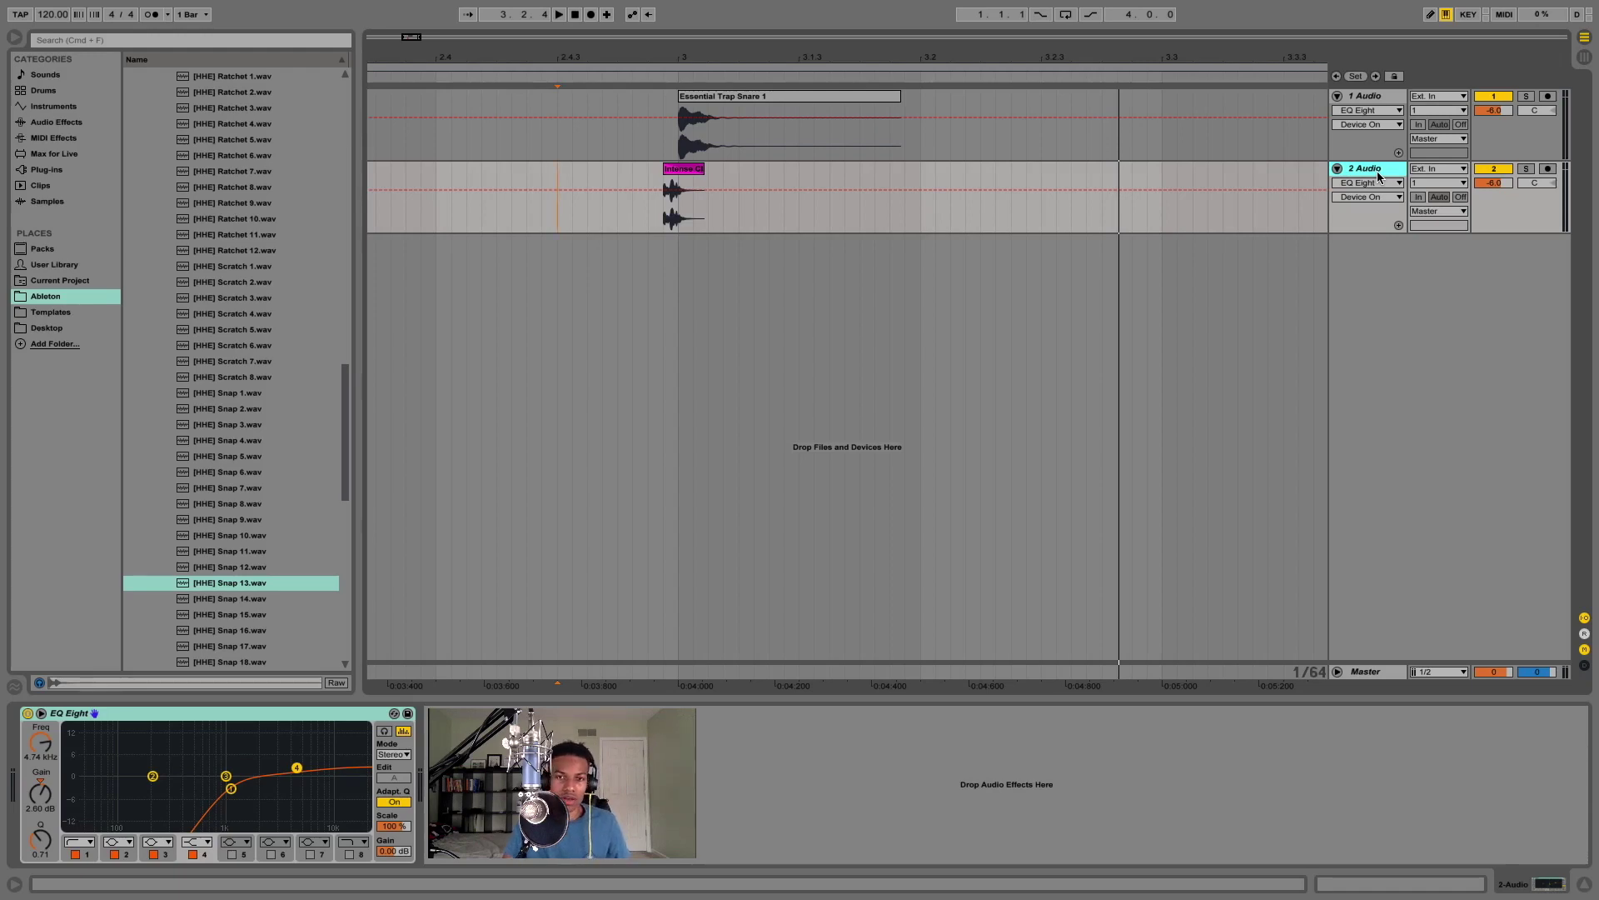
key(super+t)
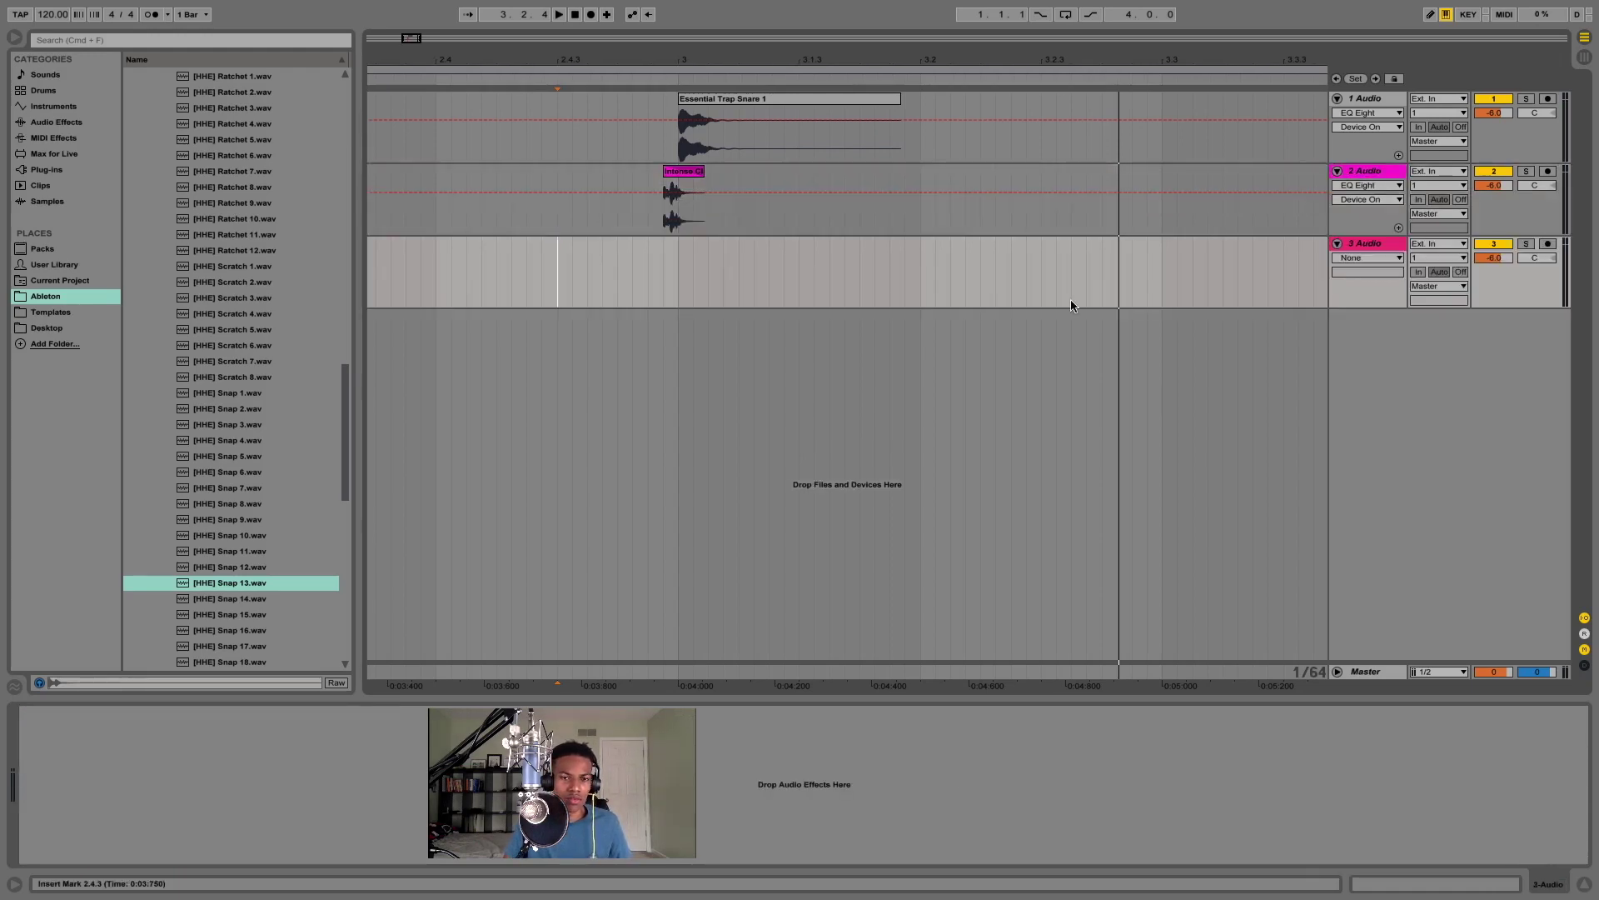
drag(211, 586, 676, 265)
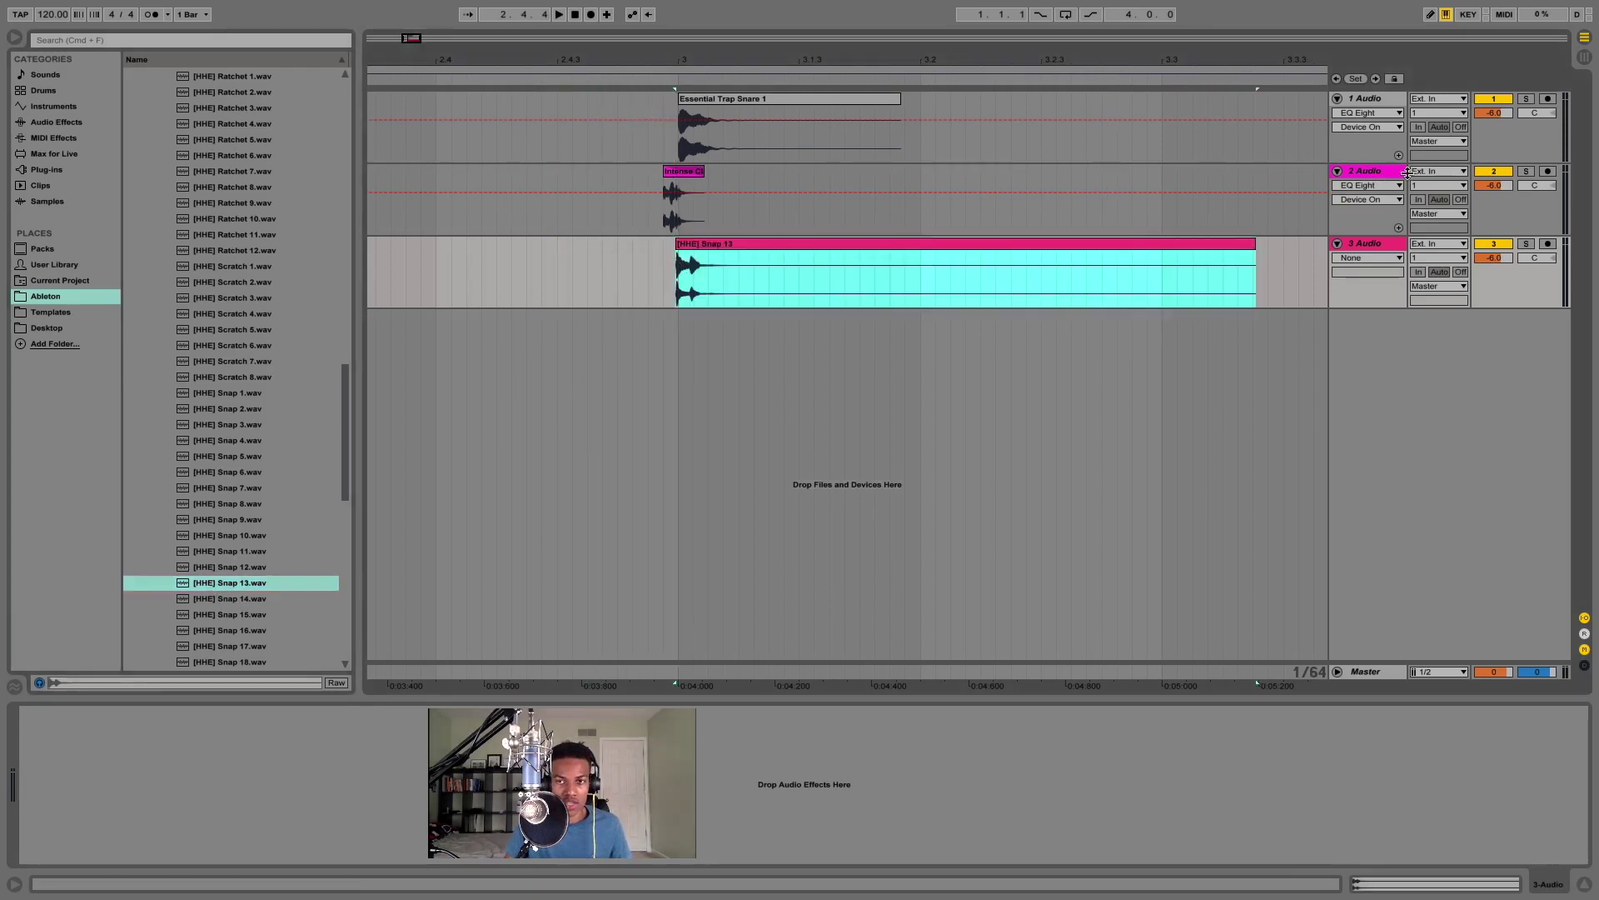
Compare the clap and snare layers with the Snap 13 track muted and unmuted, playing from just before the hit
click(1488, 244)
click(647, 268)
key(space)
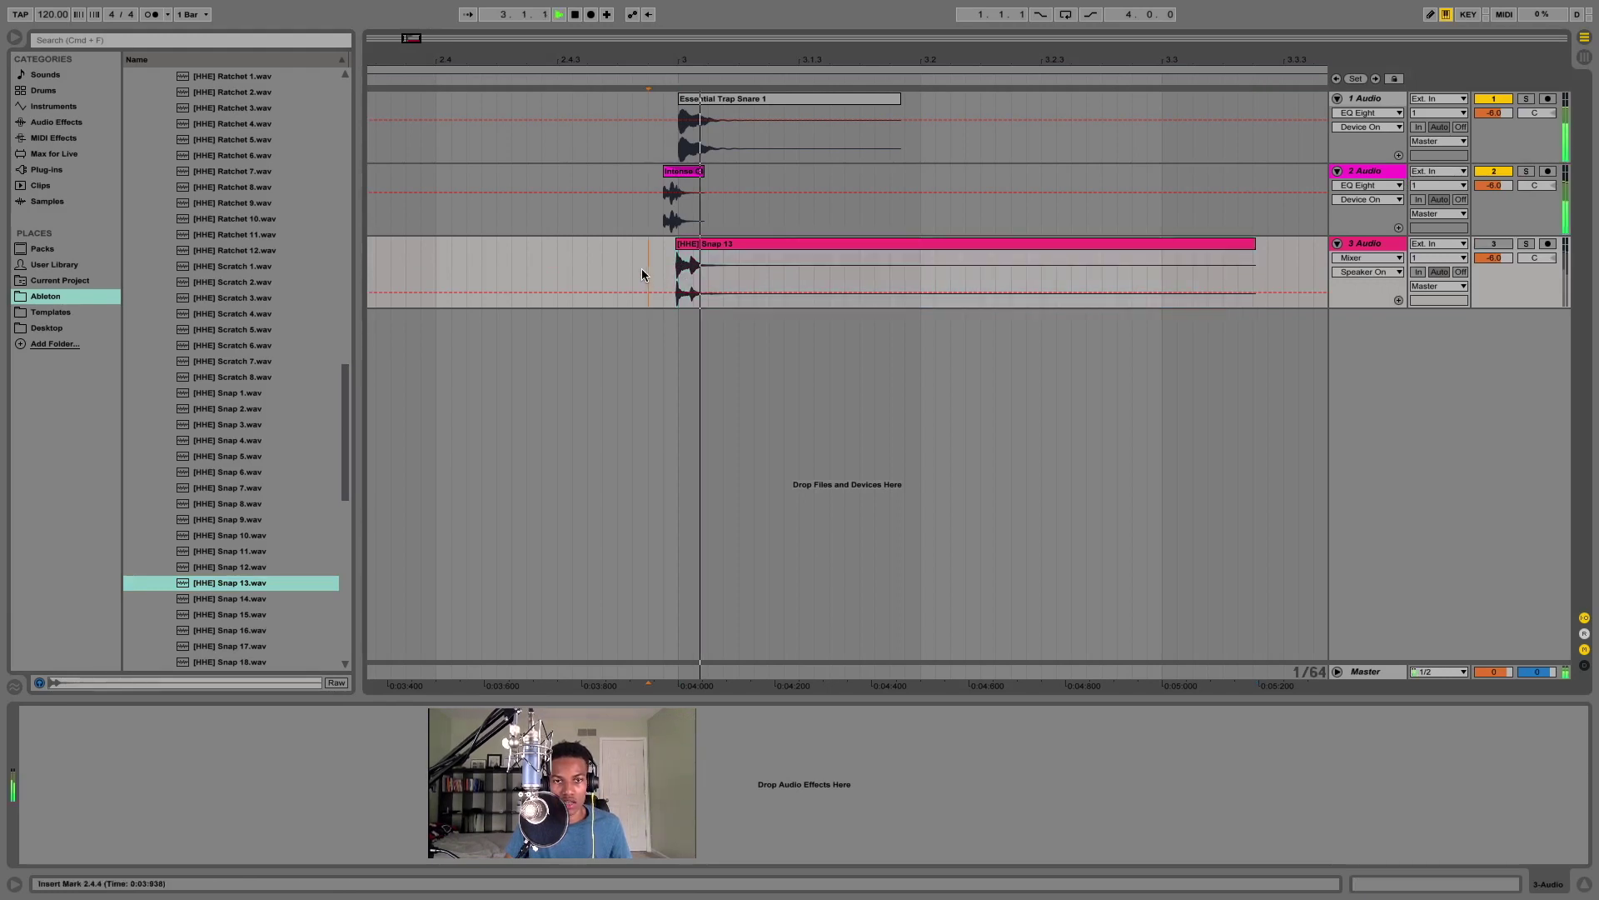
click(1494, 243)
key(space)
key(space)
key(space)
key(space)
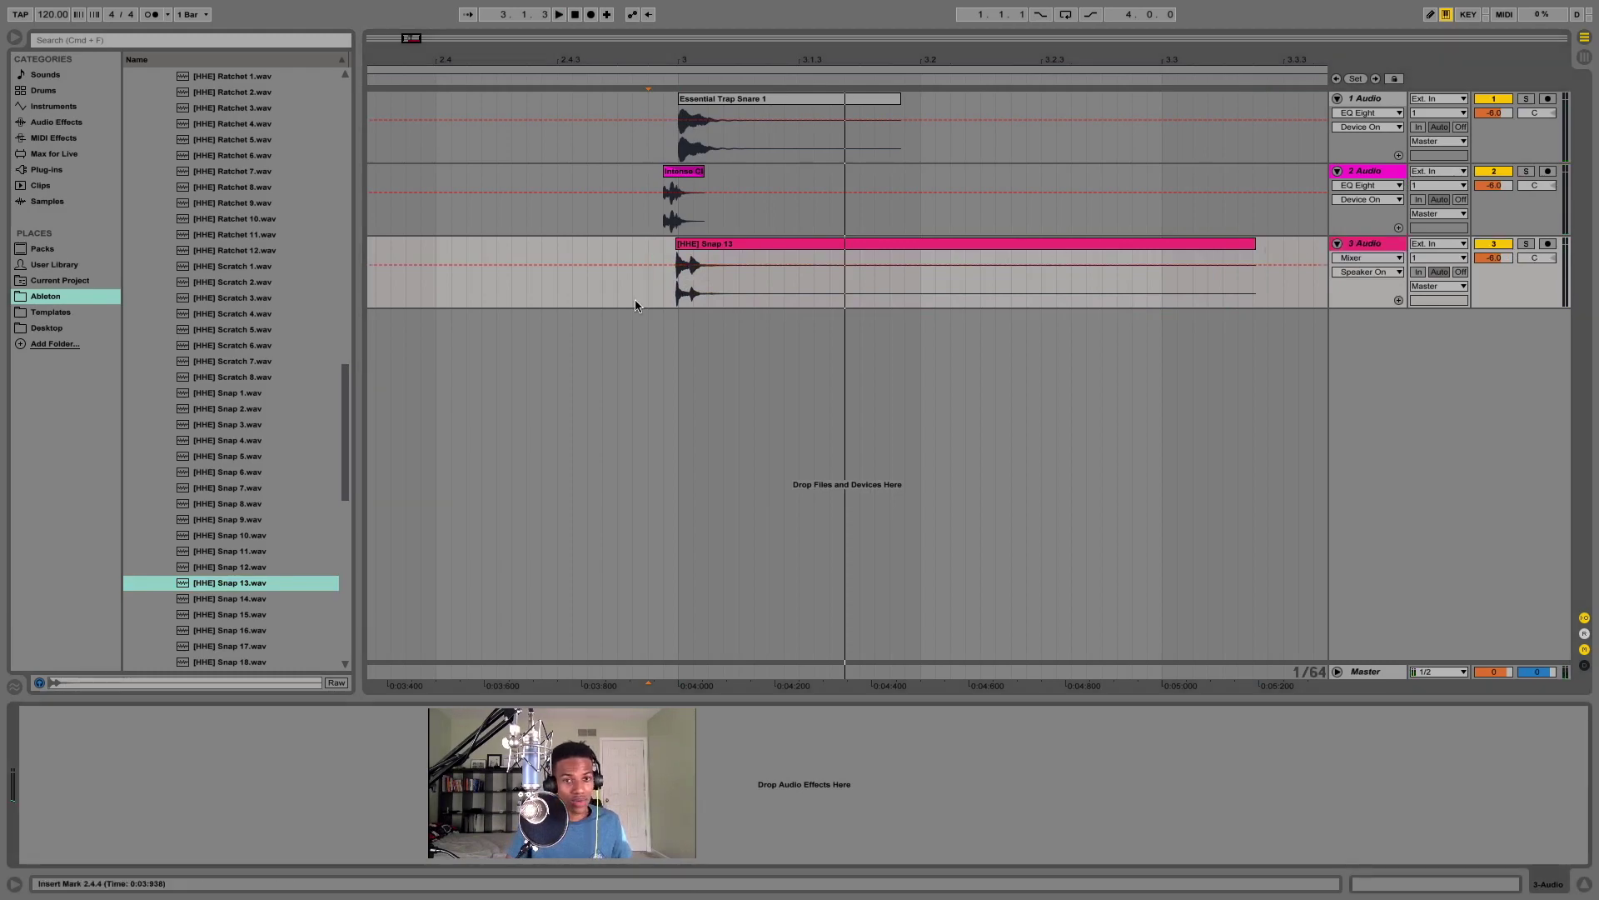
Add an EQ Eight to the Snap 13 track and nudge band 3 to about -0.12 dB near 1 kHz during playback
click(57, 122)
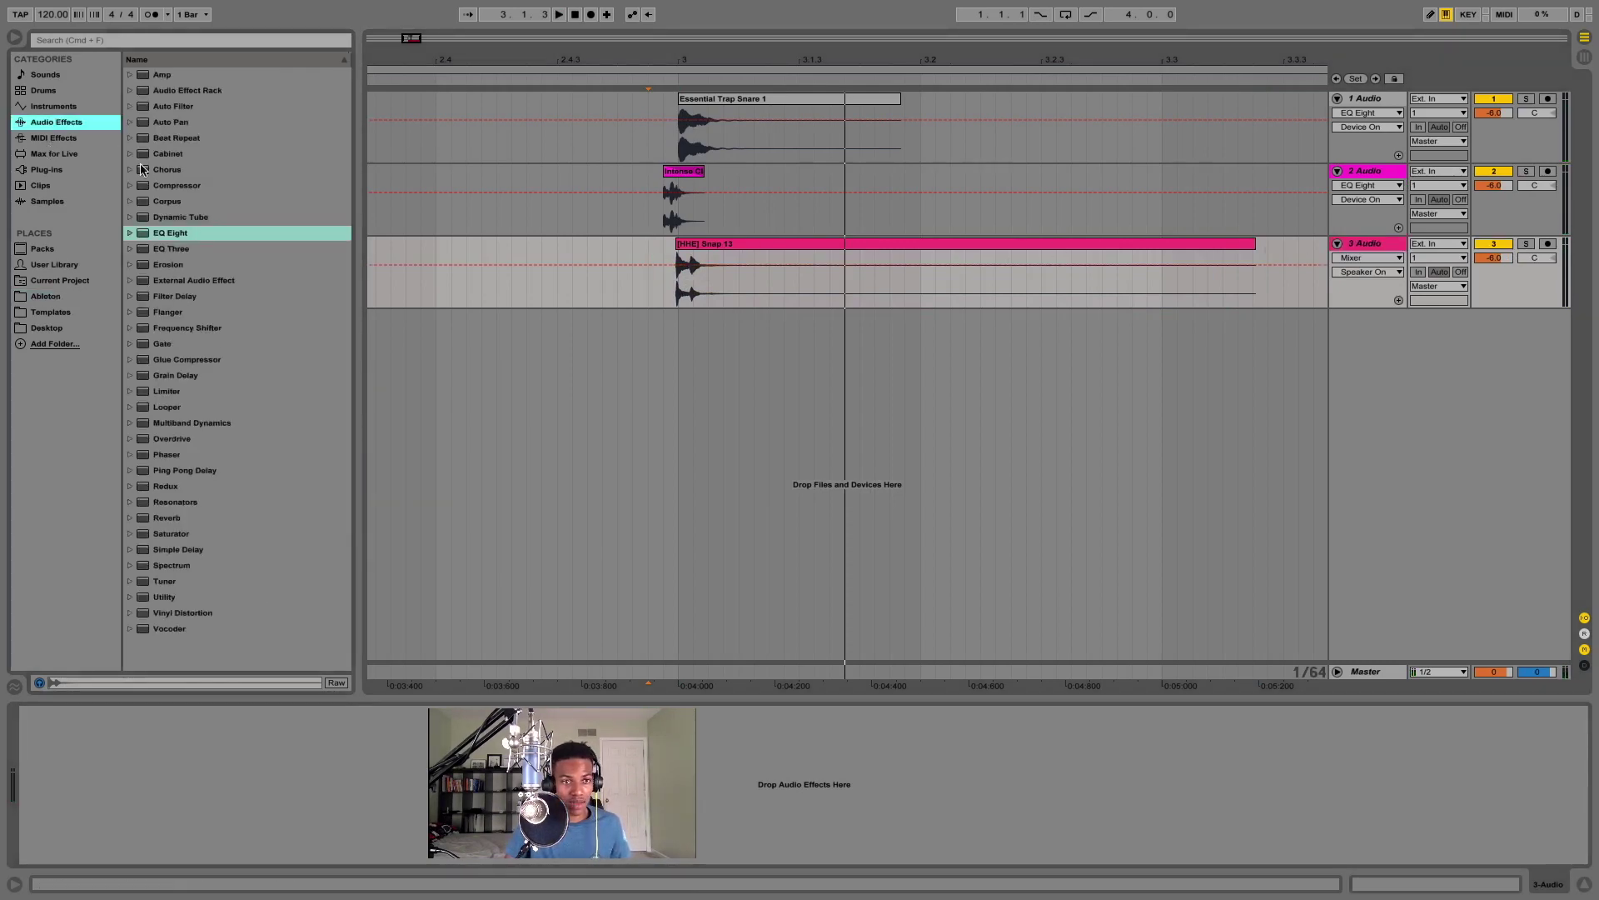
double_click(182, 232)
key(space)
mouse_move(226, 775)
mouse_down()
mouse_move(226, 730)
mouse_move(225, 776)
mouse_up()
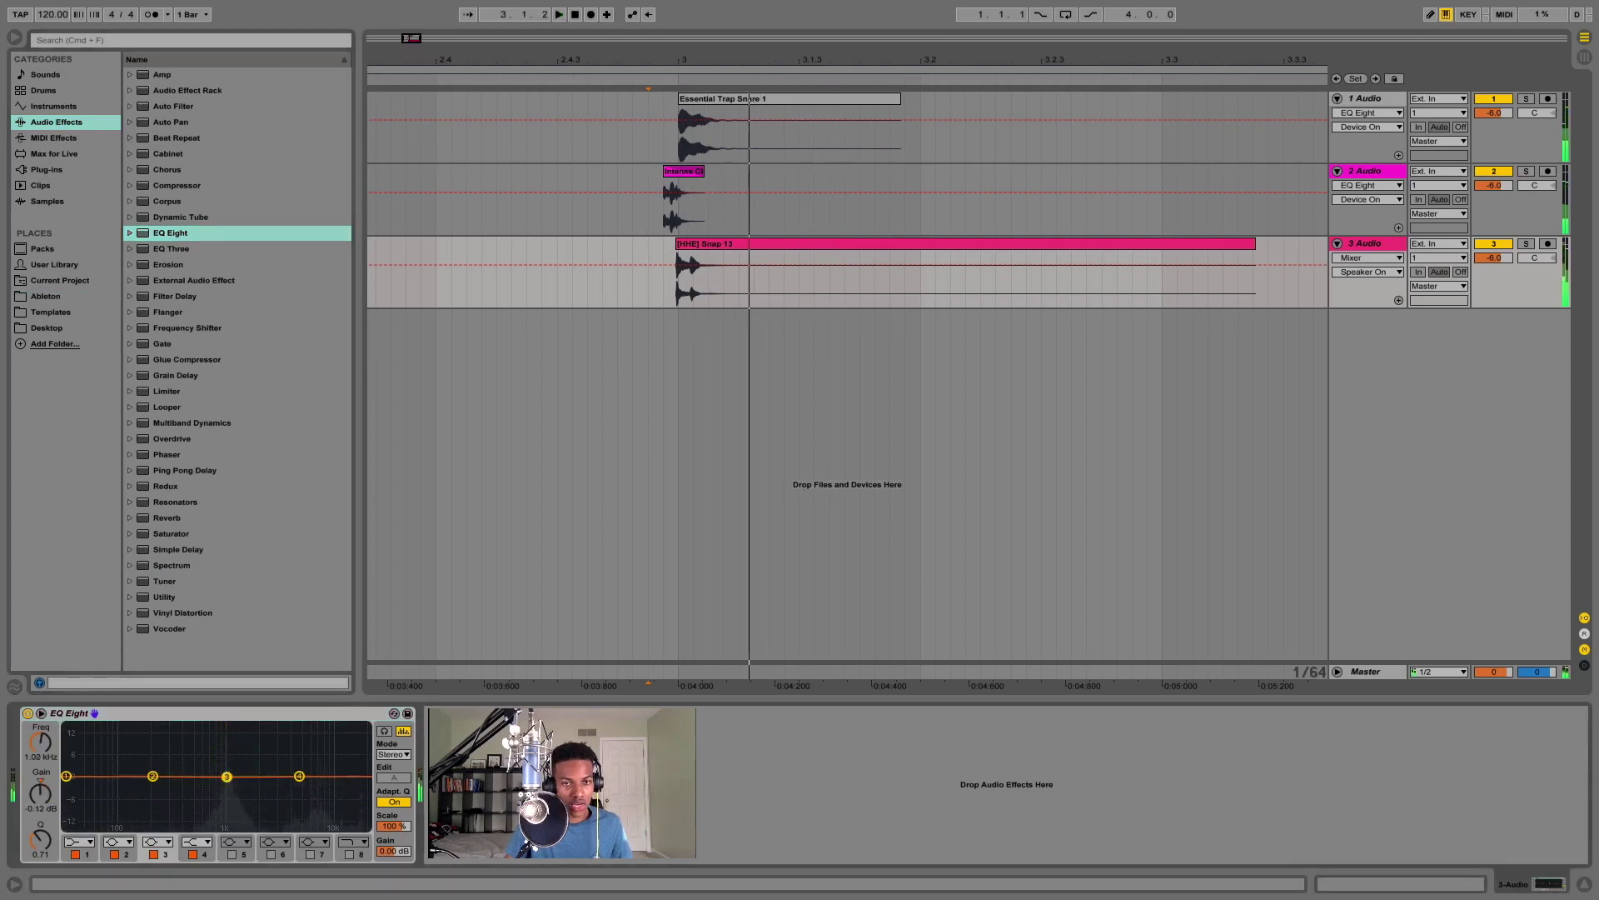
key(space)
Cut band 3 of the snare's EQ Eight to about -1.6 dB at 1 kHz with a Q of about 1.4
click(1367, 102)
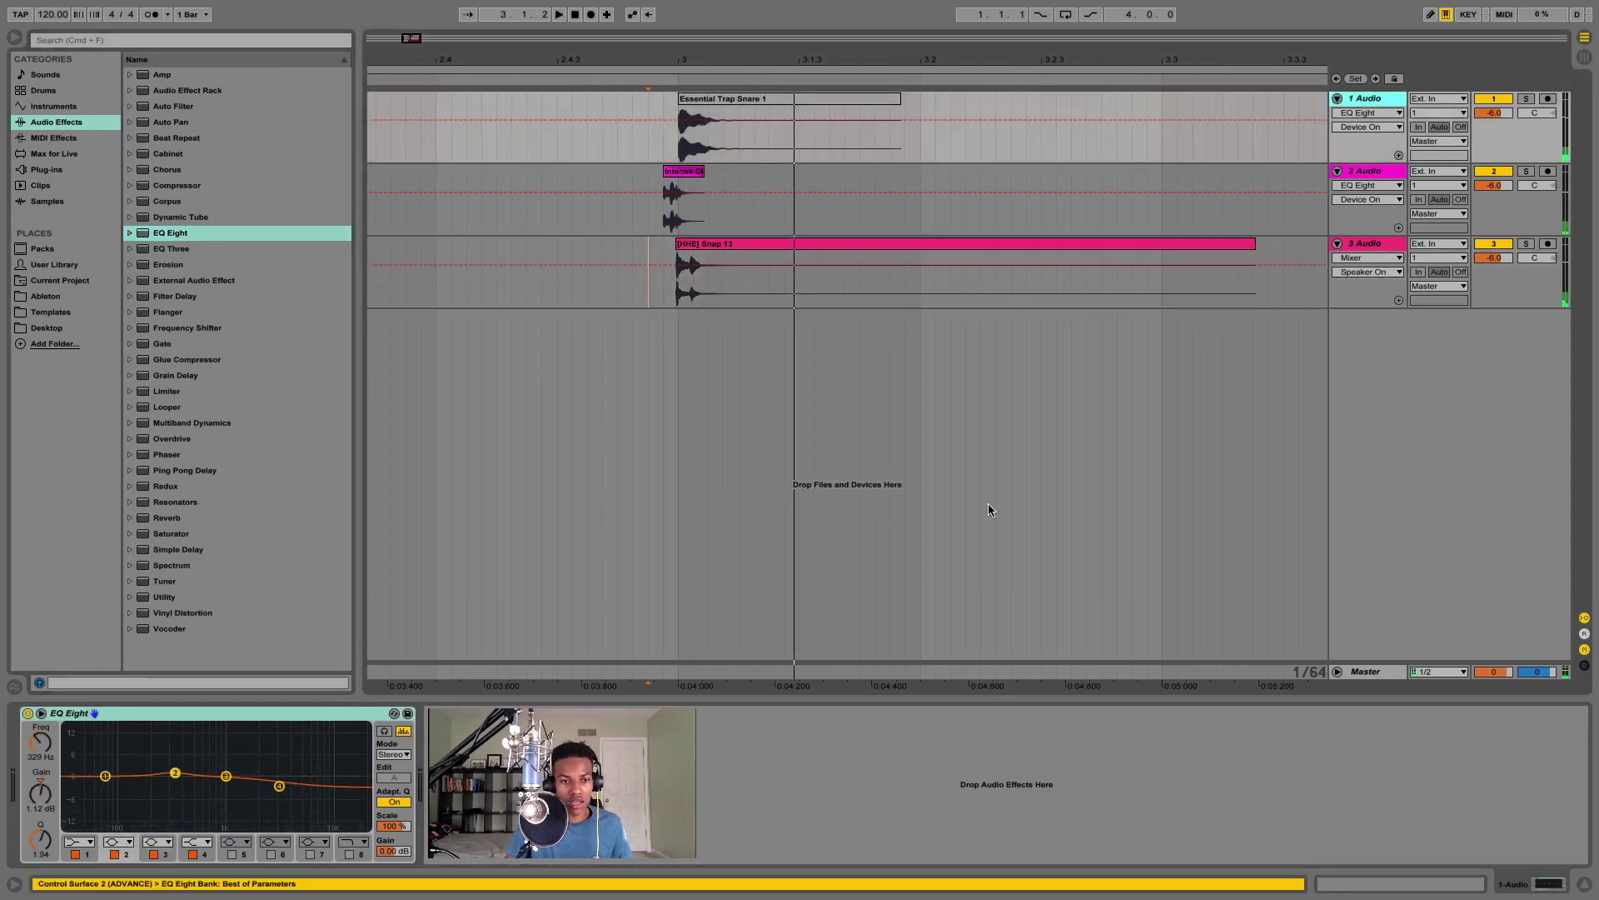
drag(228, 779, 227, 790)
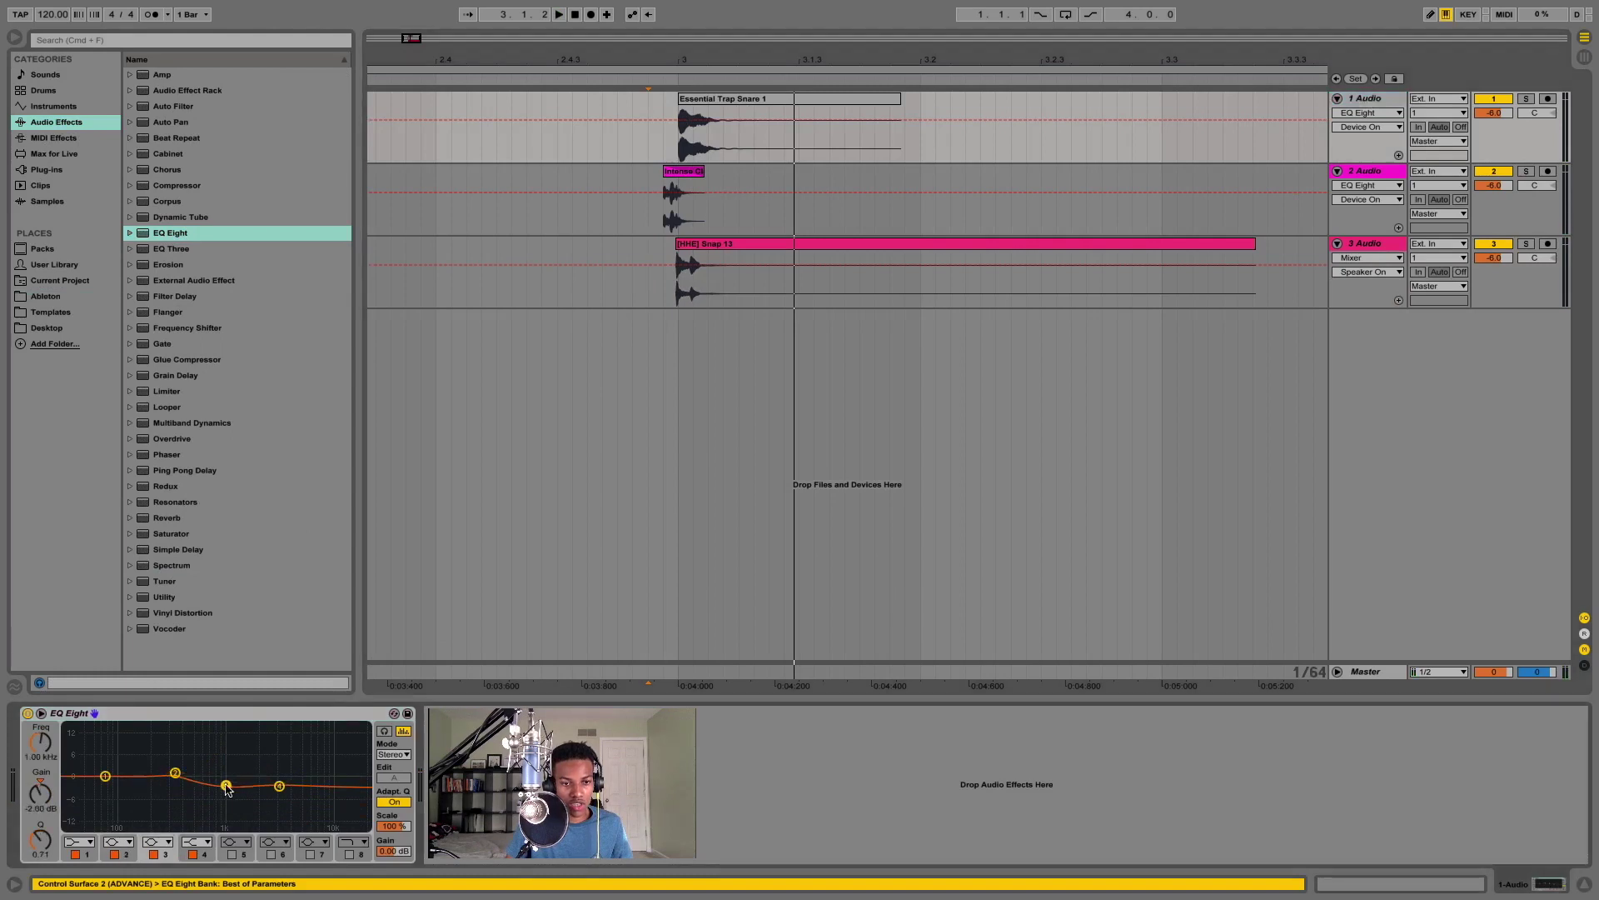
click(279, 787)
drag(226, 786, 226, 782)
drag(46, 847, 46, 833)
Low-cut the snap with band 1 of its EQ Eight at about 317 Hz and lower its track volume to -7.2 dB
click(1385, 249)
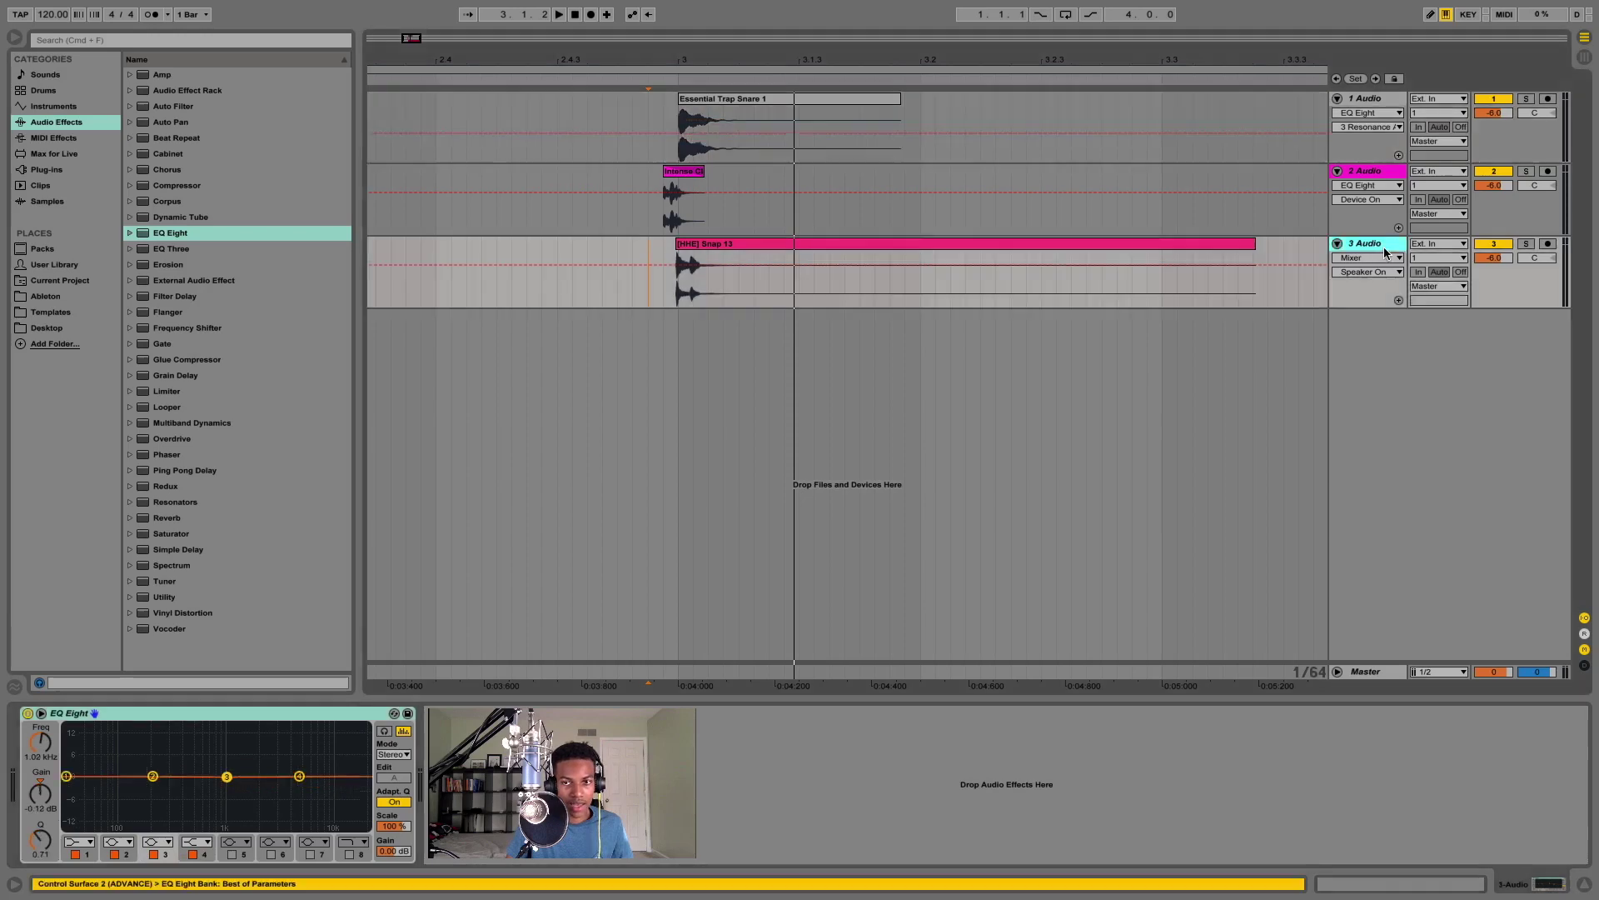
click(75, 840)
click(79, 769)
drag(66, 788, 173, 788)
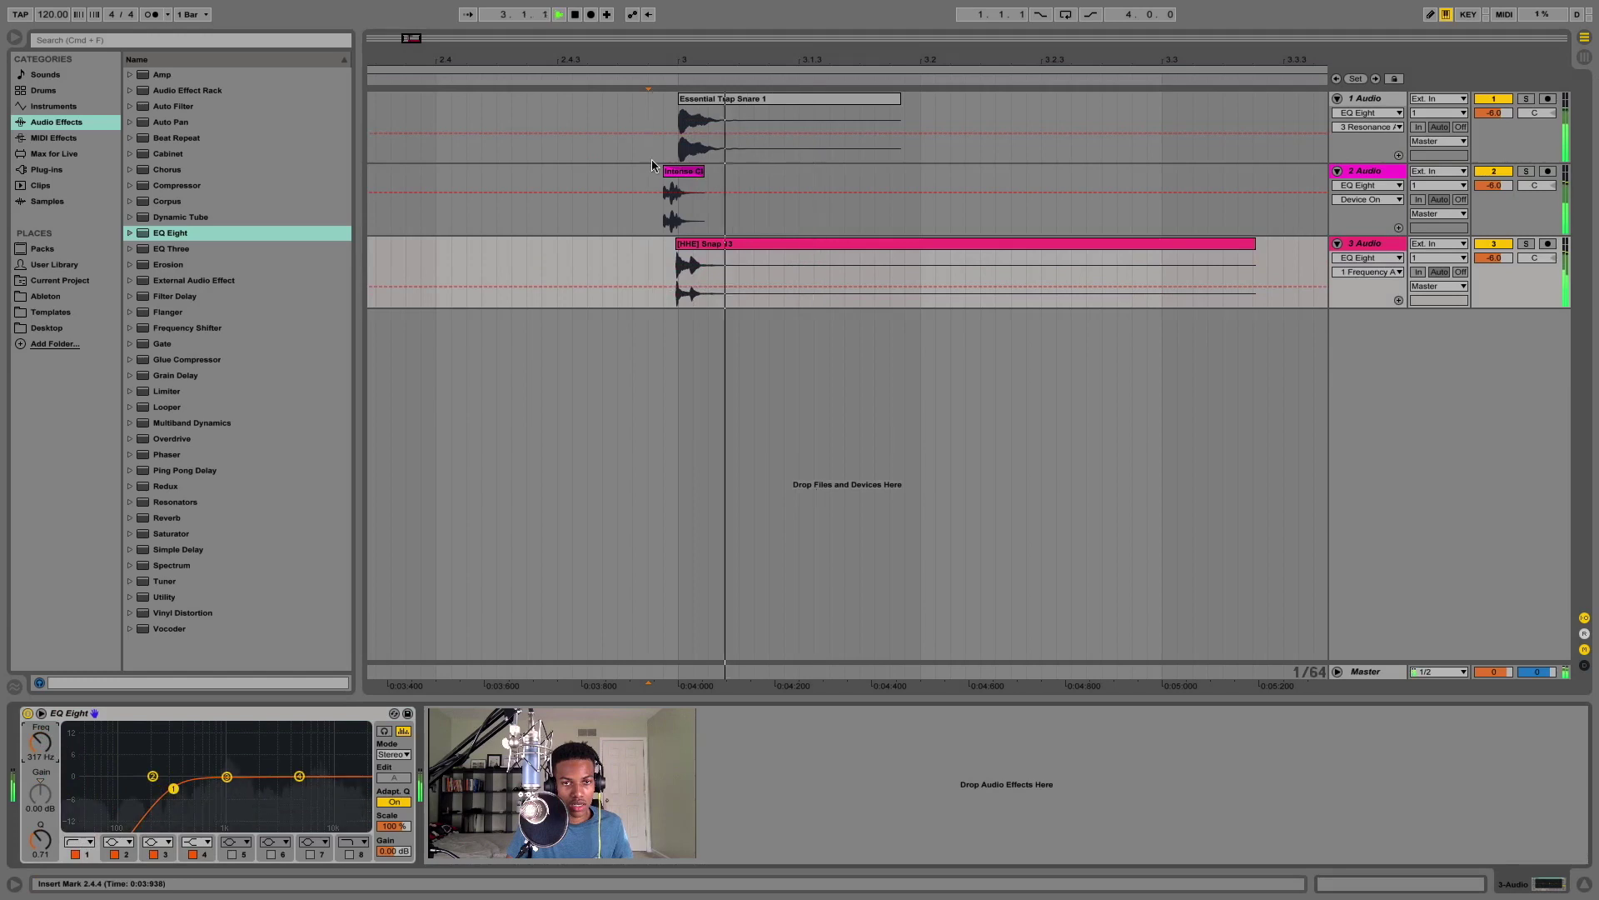
click(640, 187)
drag(1494, 257, 1493, 265)
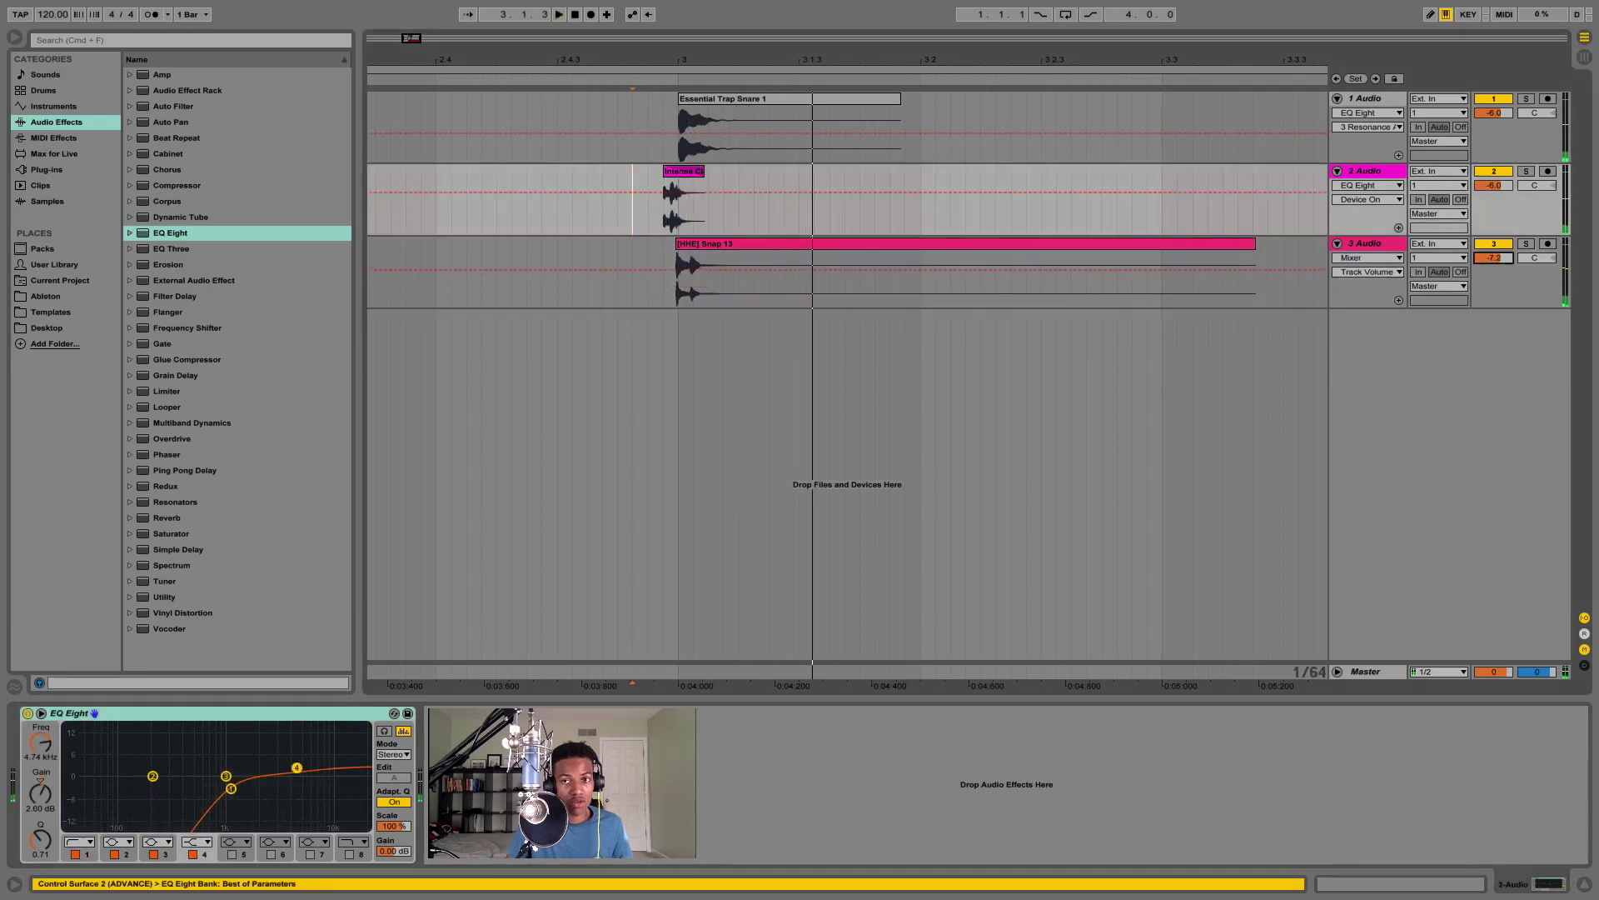
Move the Snap 13 clip slightly earlier so it starts between the clap and the snare, and audition the three layers
drag(680, 63, 680, 117)
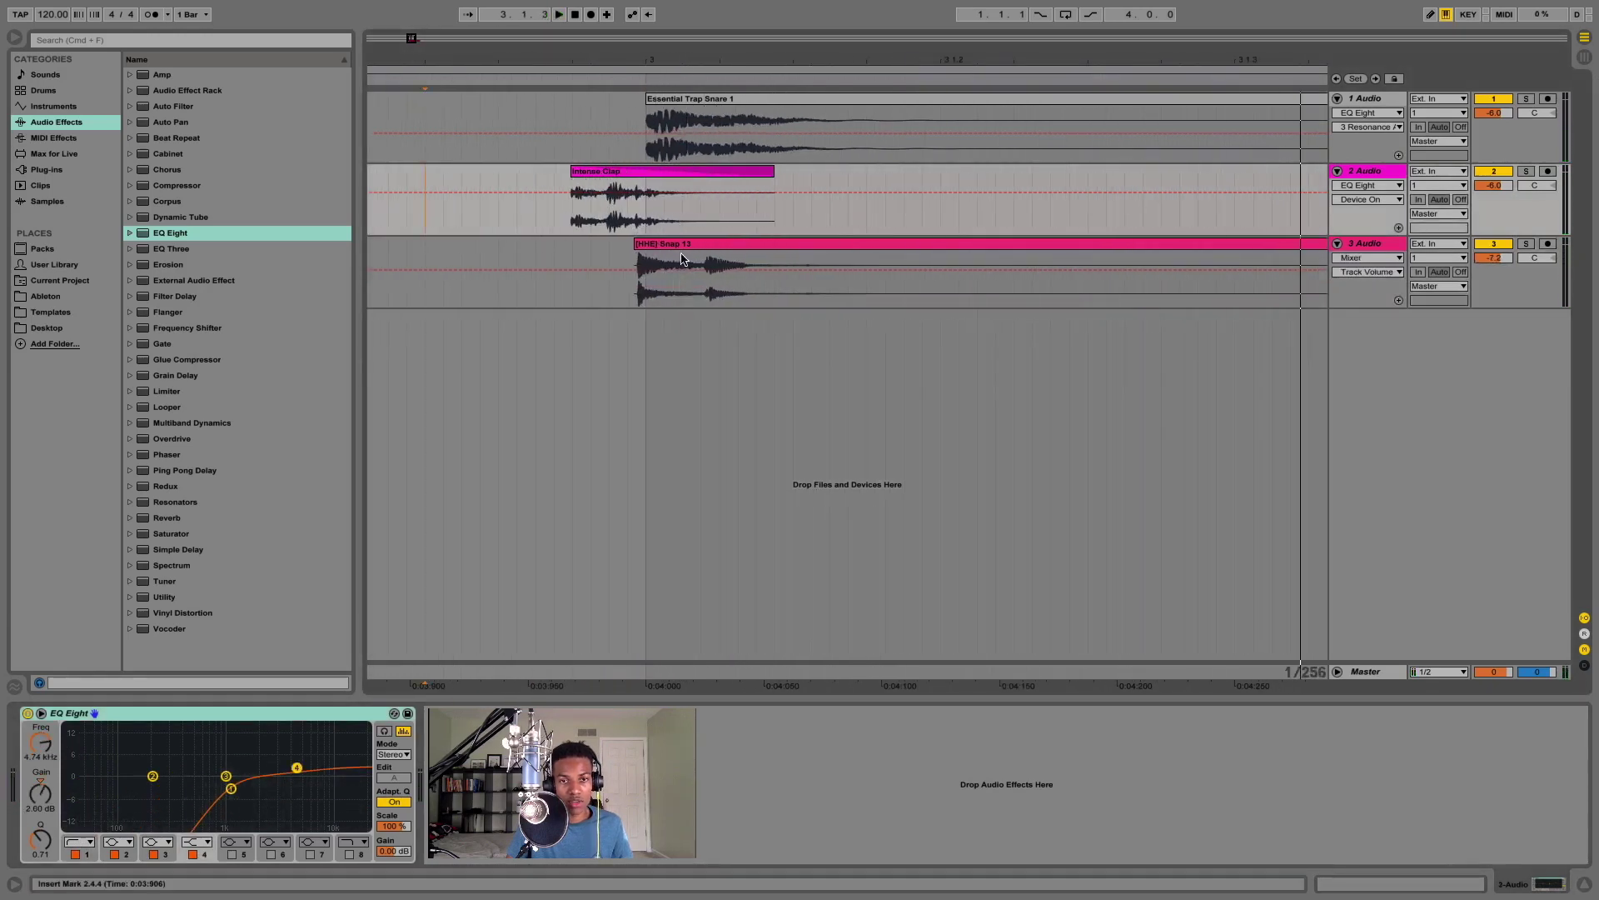
click(686, 244)
mouse_move(688, 259)
mouse_down()
mouse_move(730, 259)
mouse_move(714, 250)
mouse_up()
click(573, 256)
key(space)
click(550, 250)
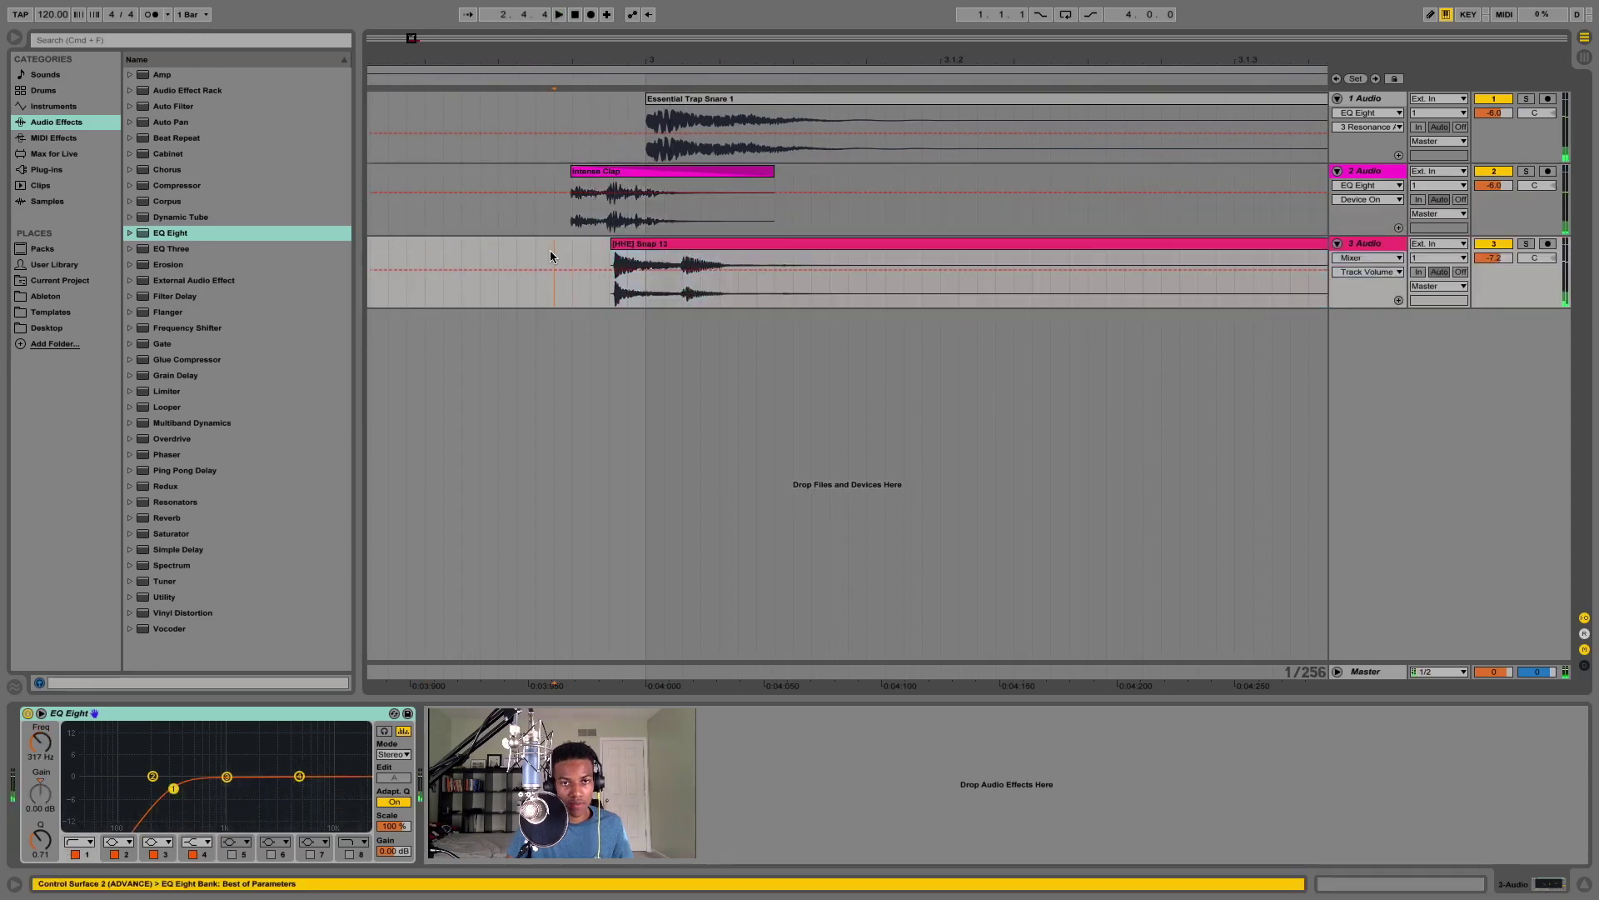
key(space)
key(space)
key(space)
key(space)
Play the snare, clap and snap layers together from just before the hit
mouse_move(656, 63)
mouse_down()
mouse_move(657, 40)
mouse_move(667, 55)
mouse_up()
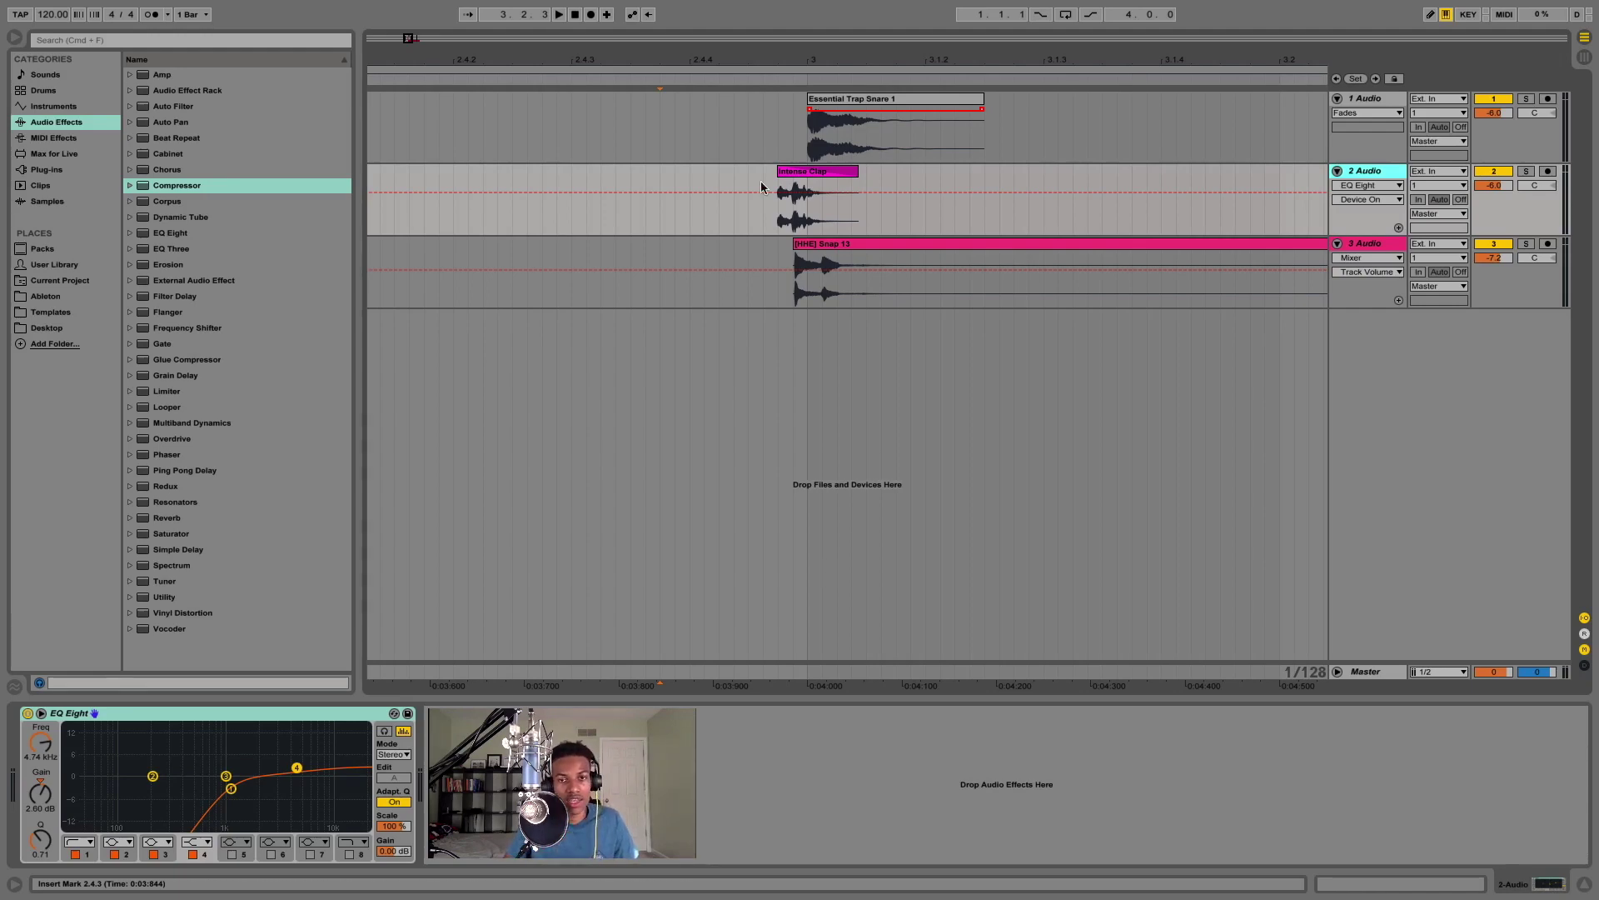
click(733, 213)
key(space)
key(space)
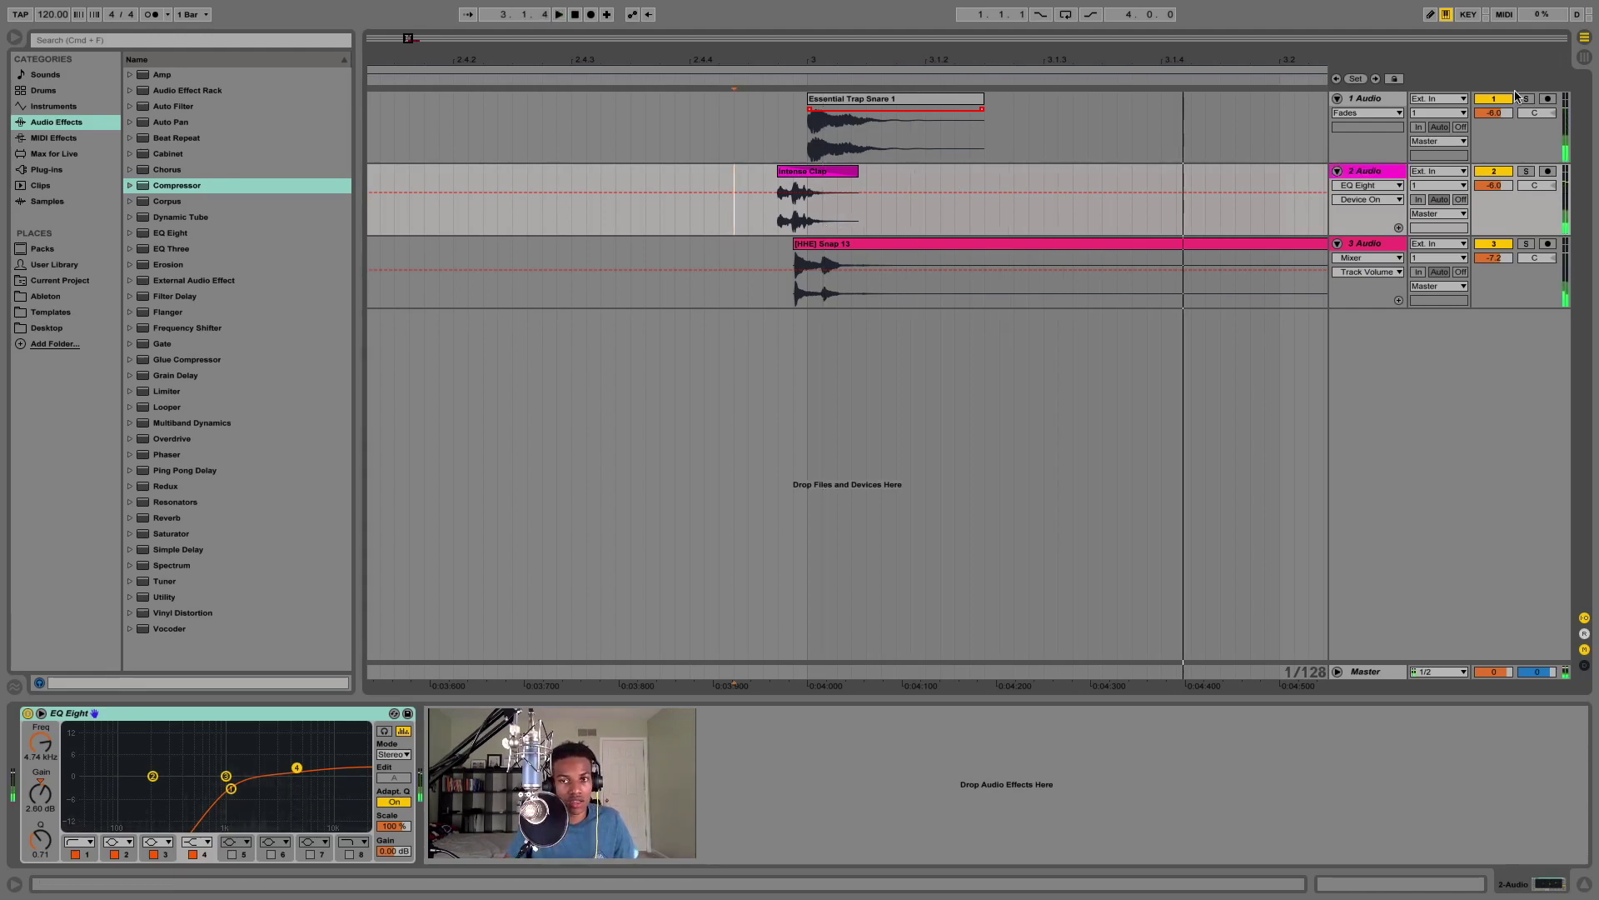
Solo the trap snare, play it by itself a couple of times, and unsolo it
click(1525, 98)
click(849, 99)
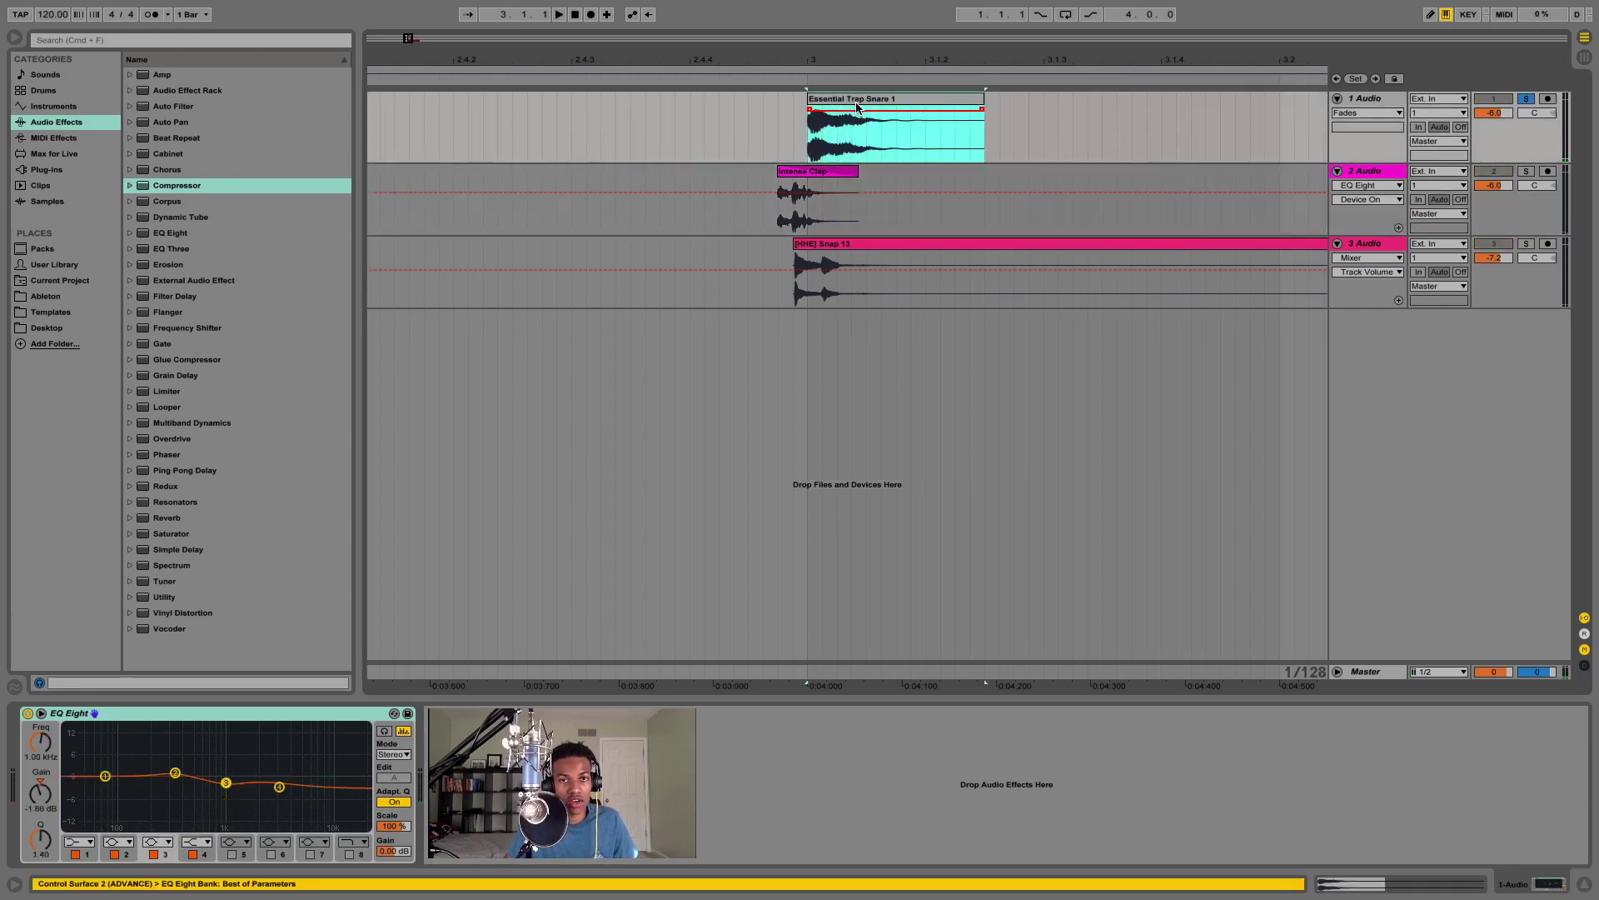
key(space)
key(space)
key(space)
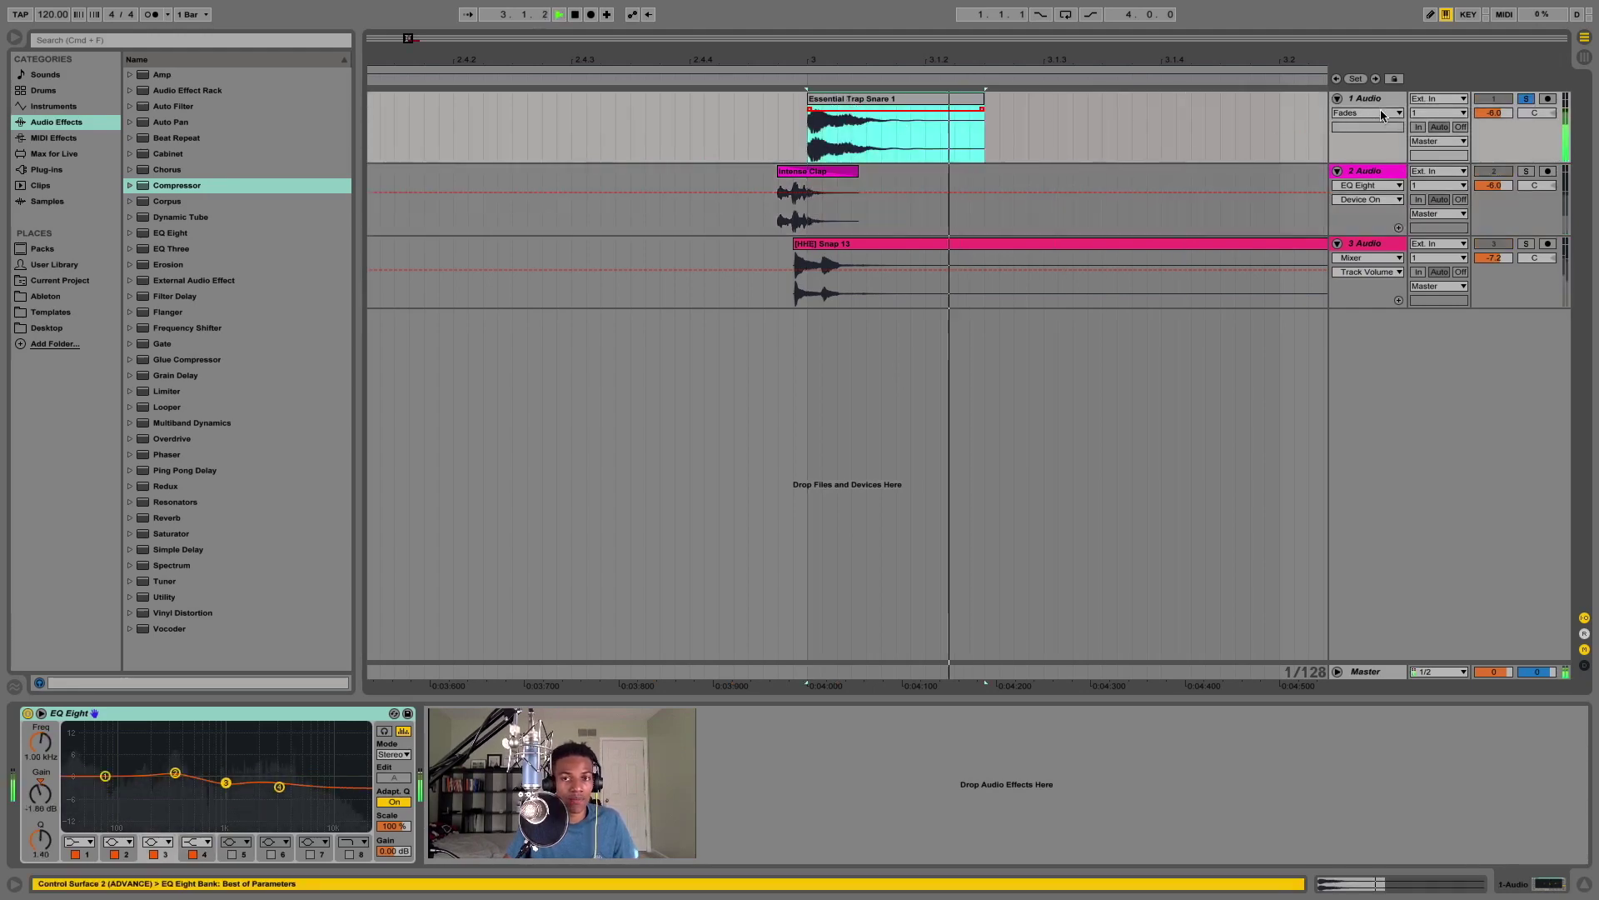
key(space)
click(1525, 98)
Insert an empty audio track below the snare and collapse the opened drum kit folders in the sample library
click(1389, 100)
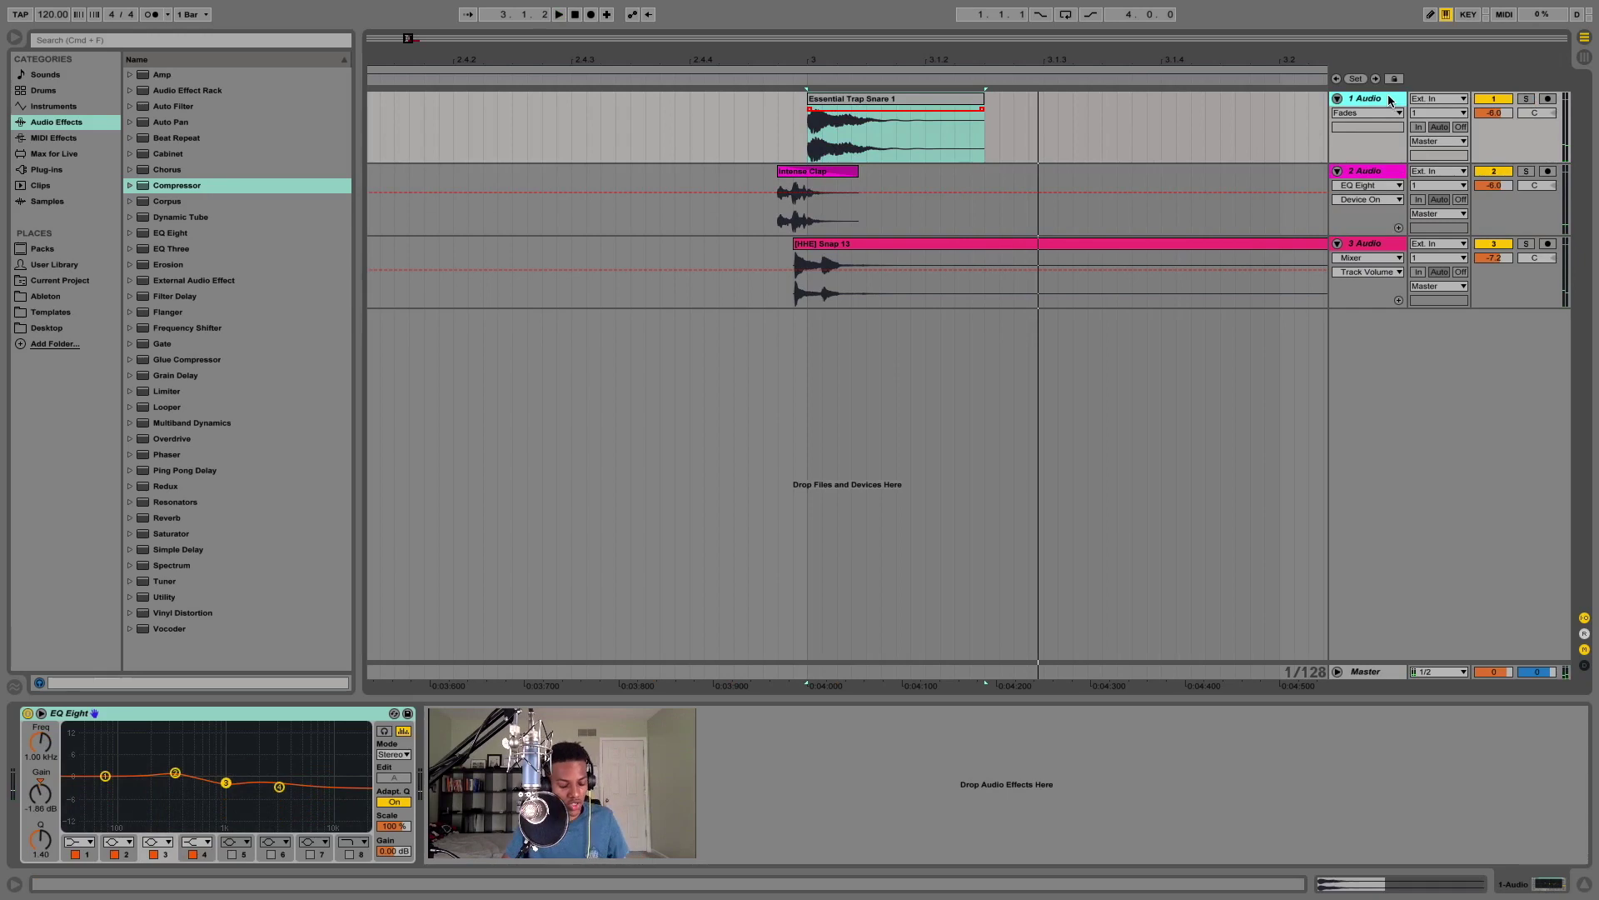
key(super+shift+t)
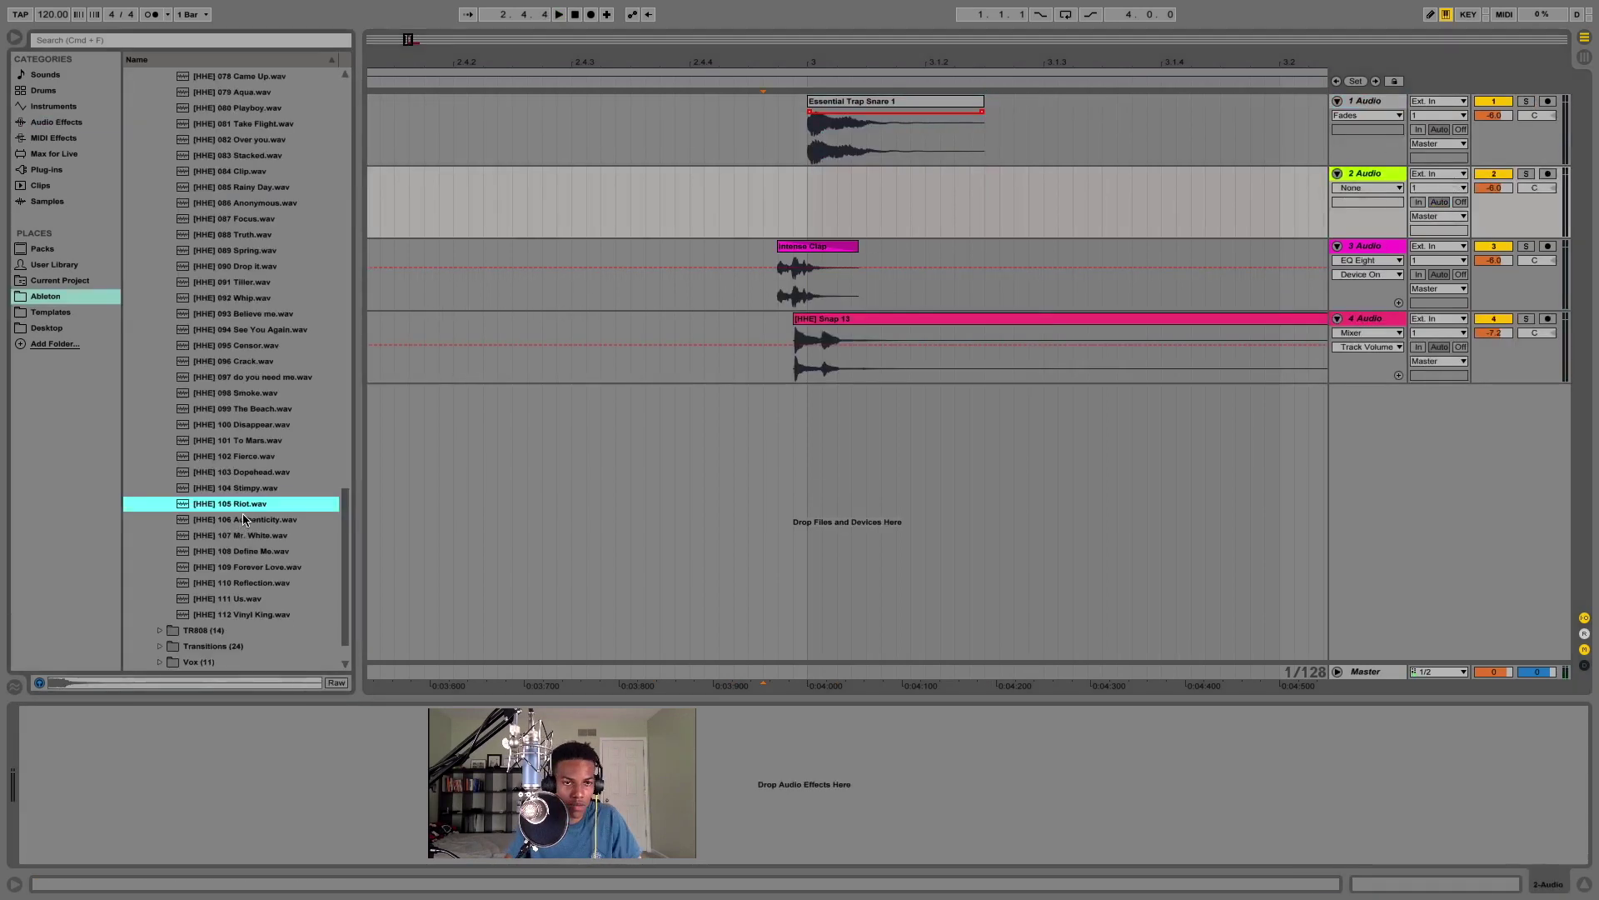
scroll(242, 513, up, 10)
scroll(244, 518, up, 15)
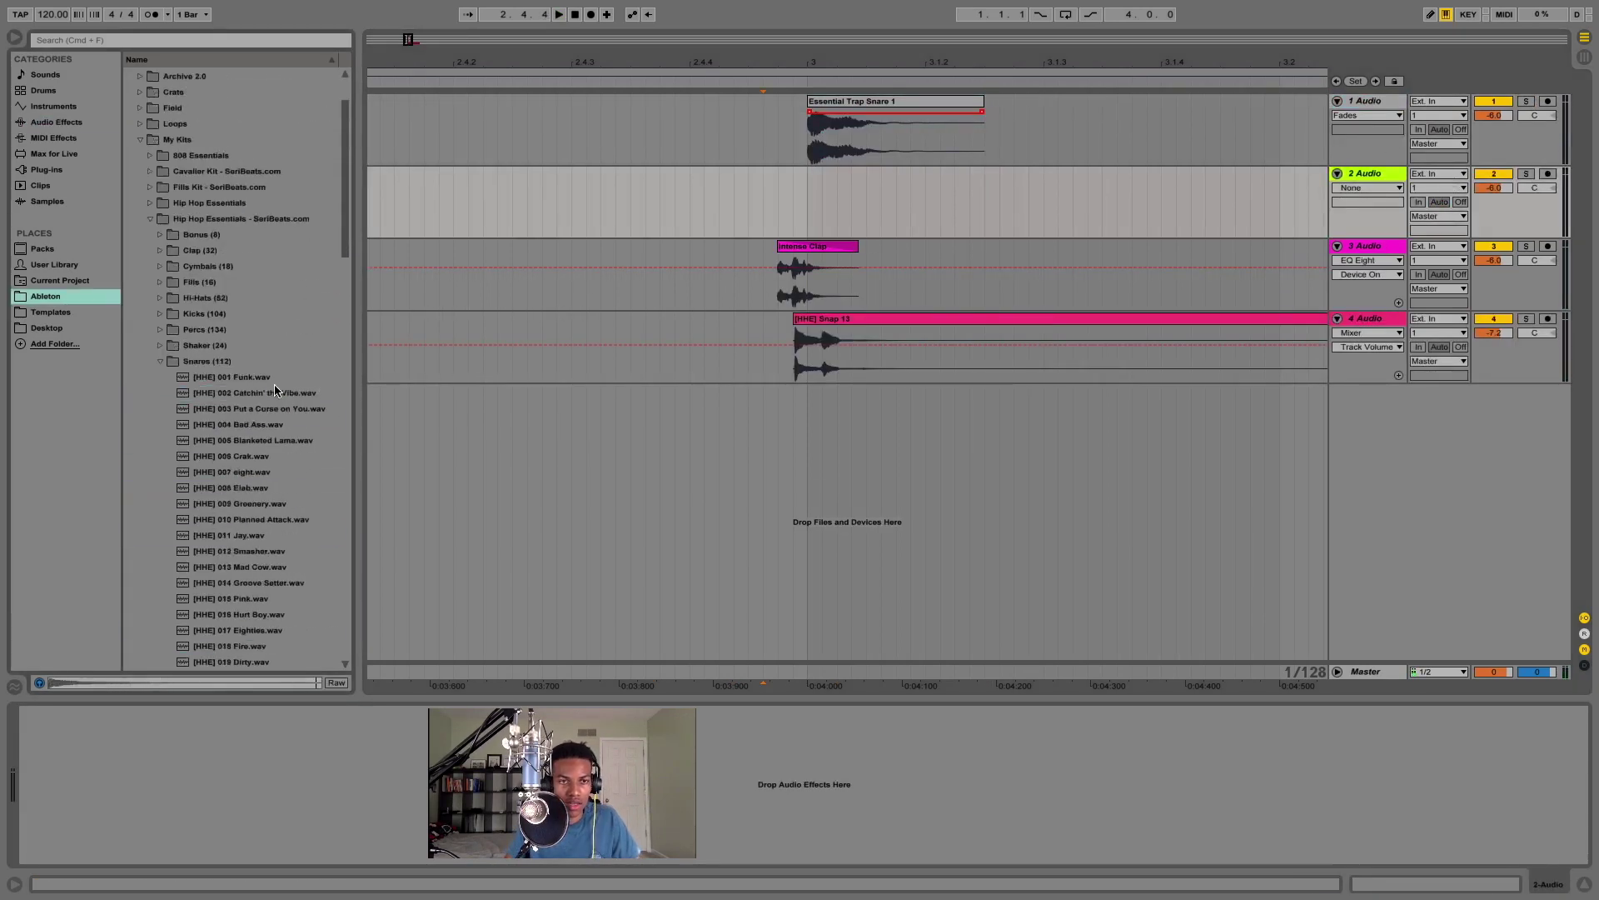
click(160, 361)
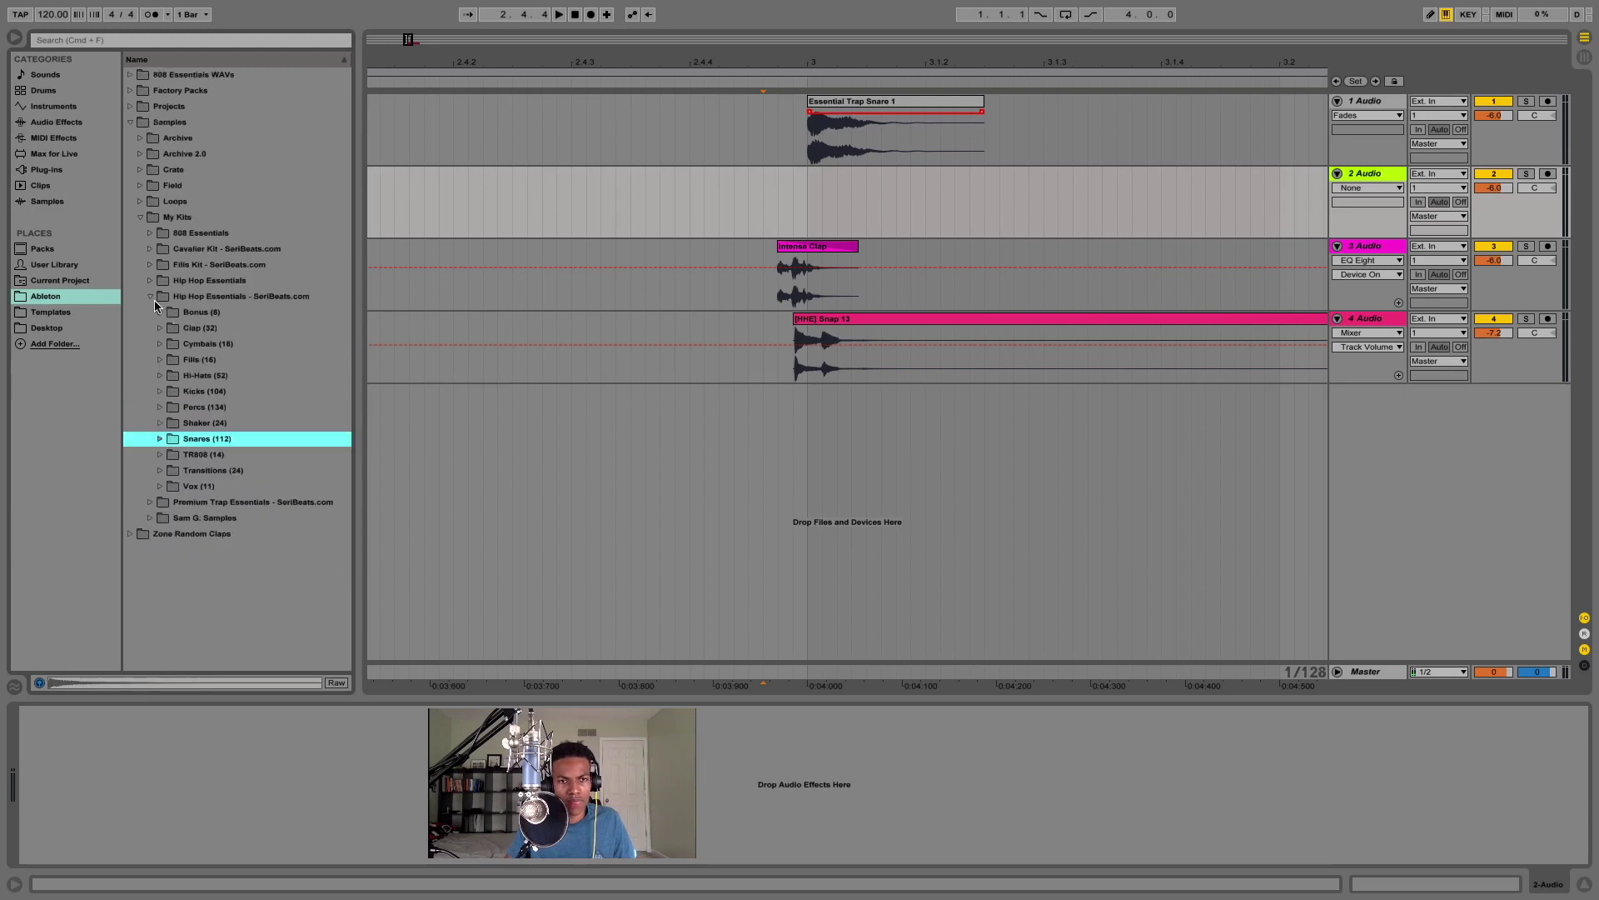
click(150, 296)
click(146, 233)
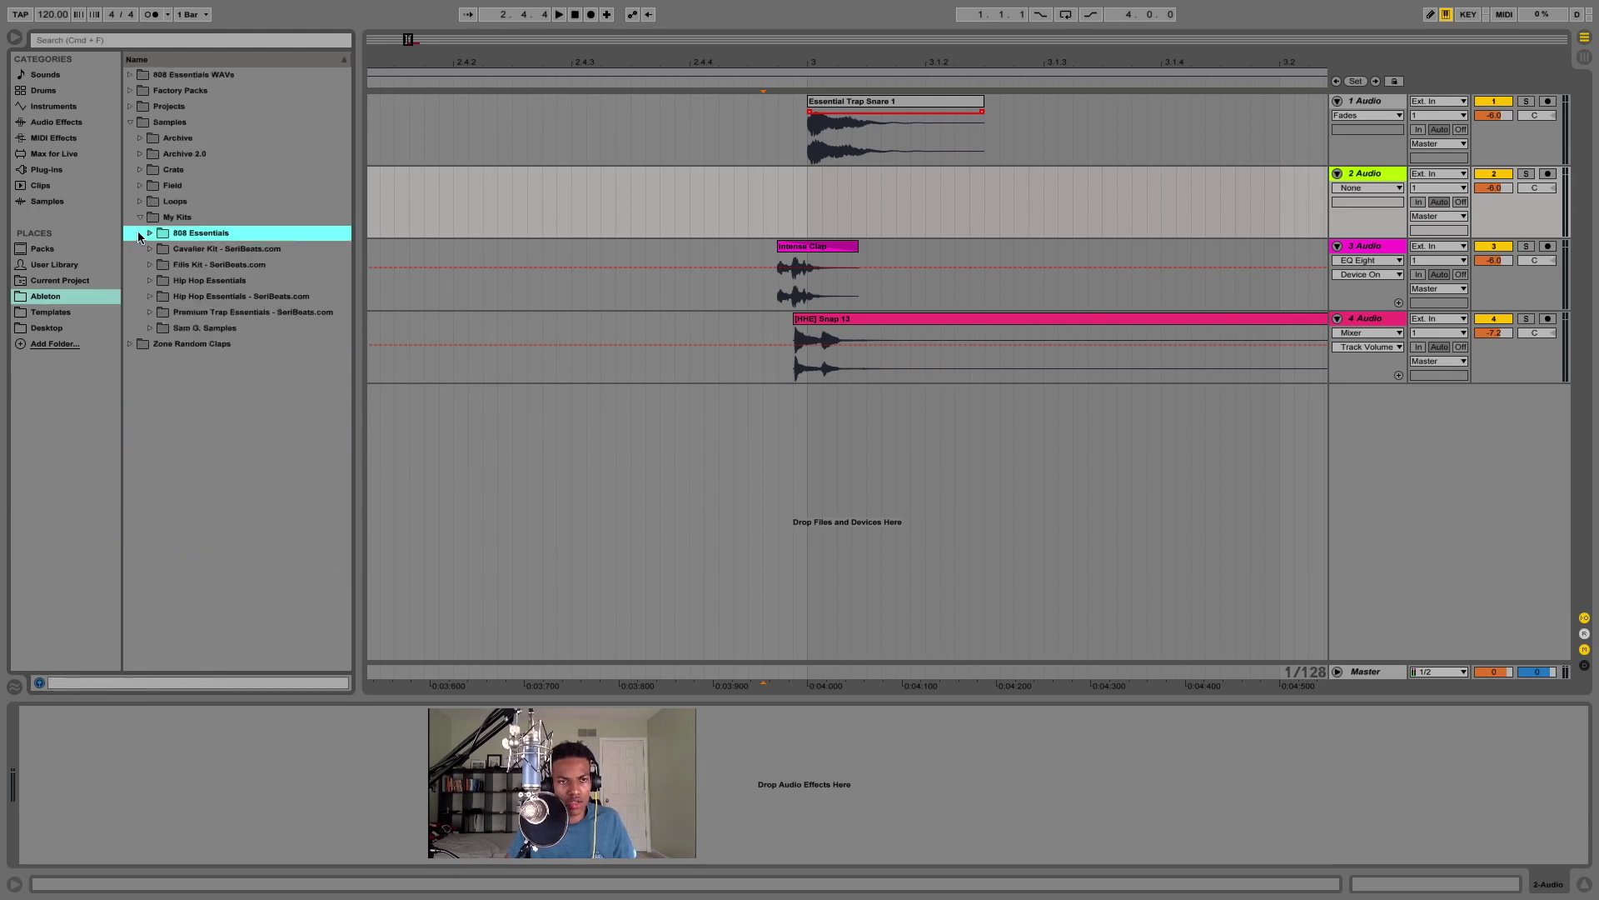
click(141, 217)
click(126, 122)
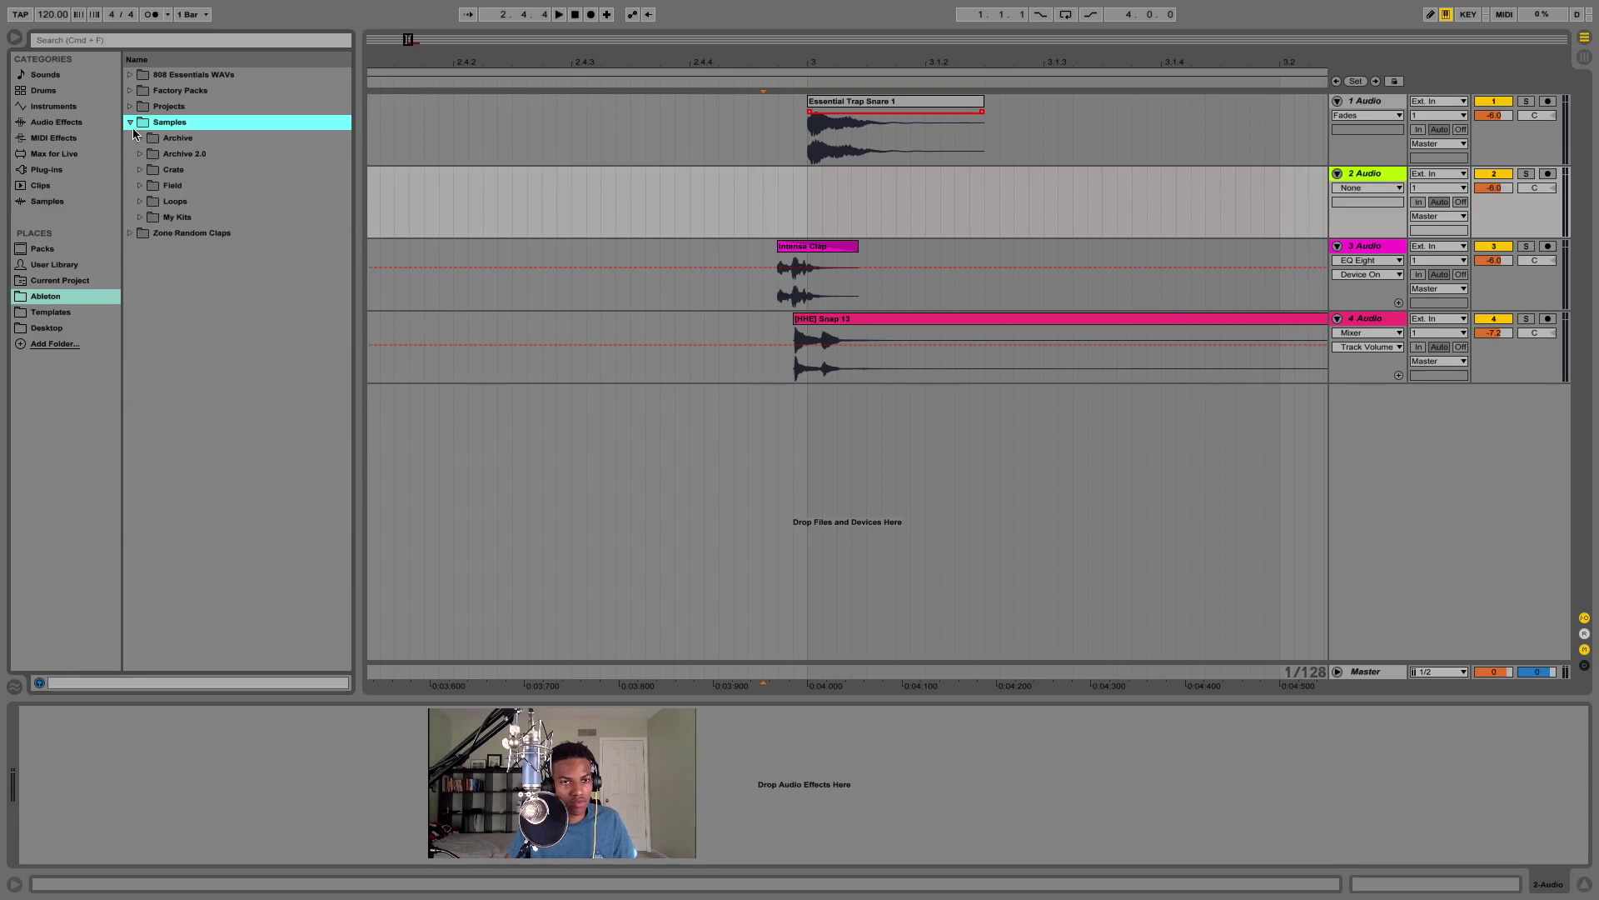
Browse the Field recordings to Sound Effects Library-11 (Water) and audition the splash sounds and 06 stream flowing down drain.mp3
click(140, 184)
click(145, 201)
scroll(150, 208, down, 3)
scroll(154, 234, up, 1)
scroll(157, 258, down, 1)
click(159, 264)
scroll(187, 292, down, 5)
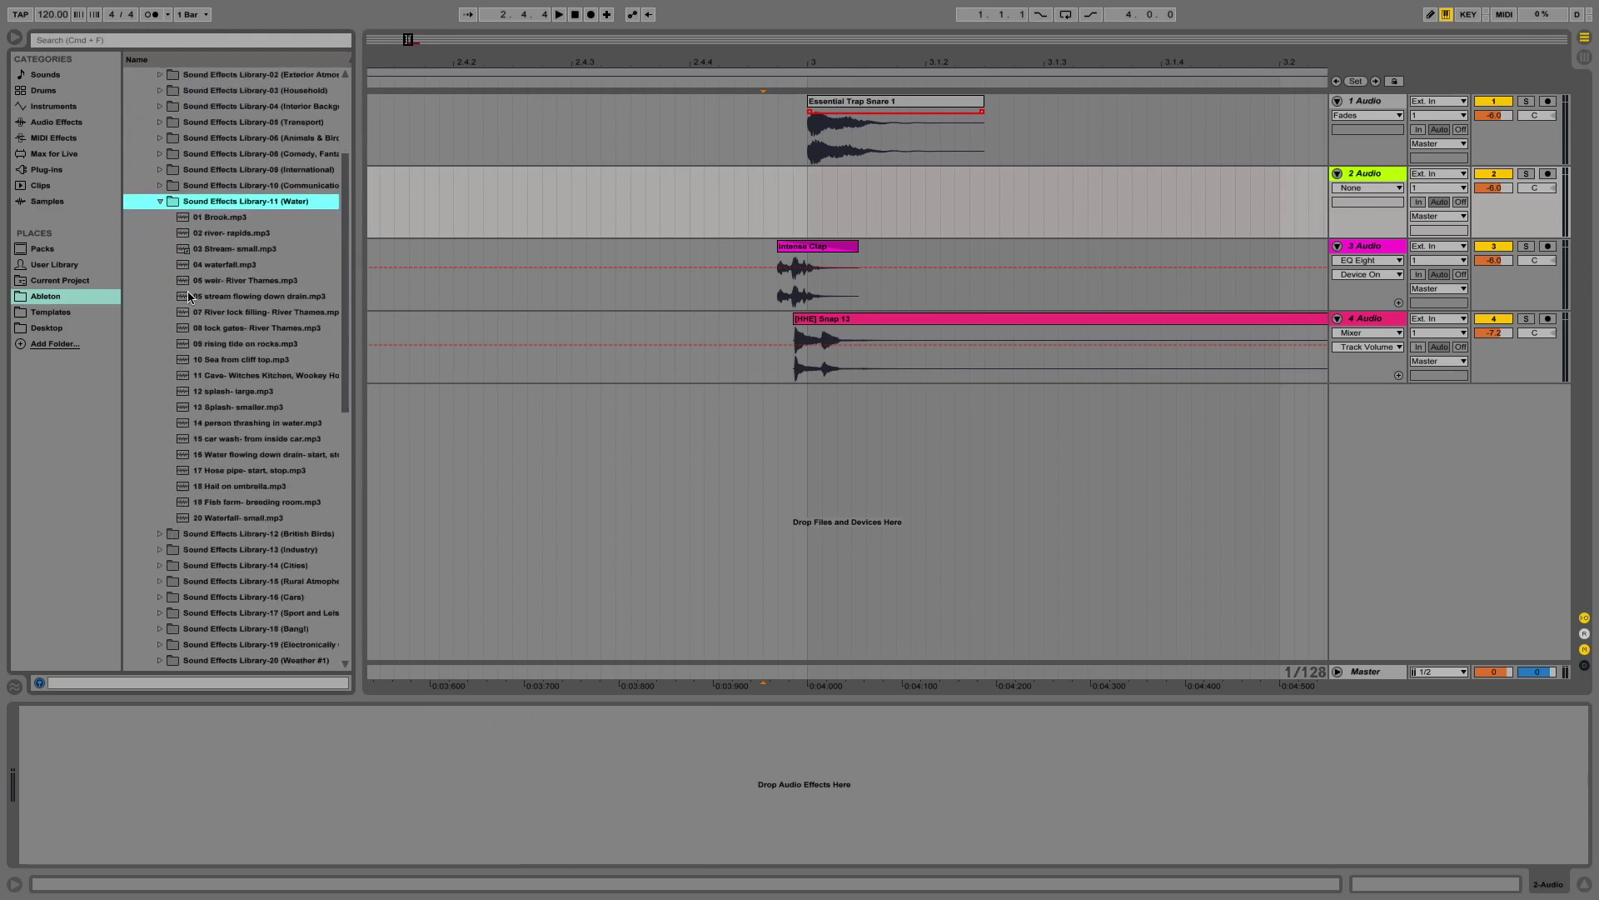
click(220, 314)
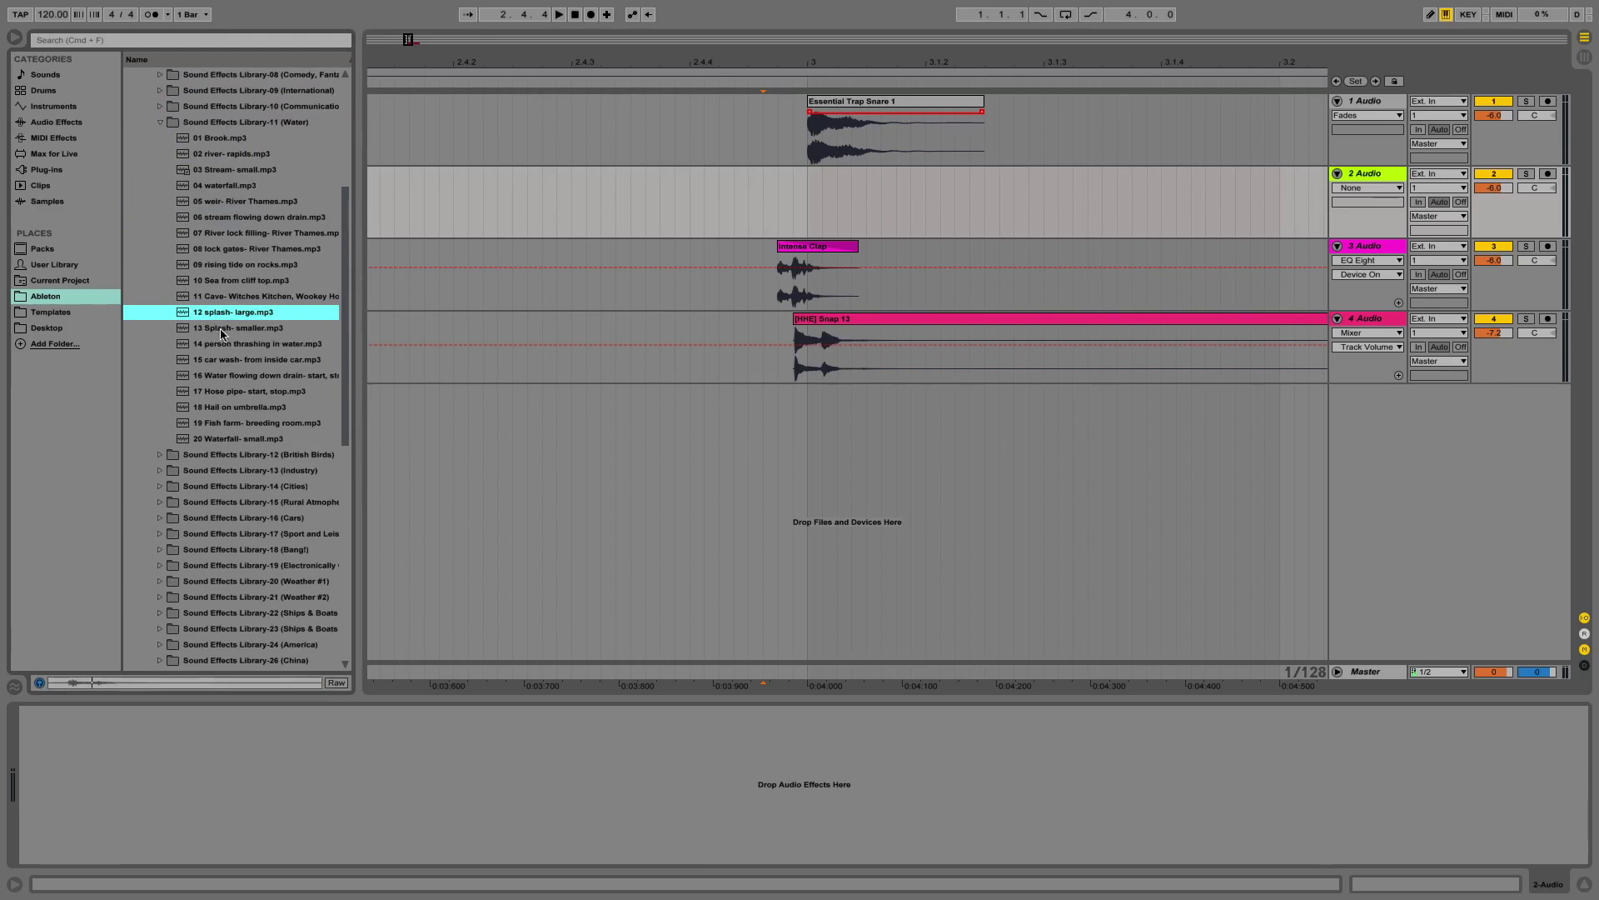
click(222, 330)
click(252, 219)
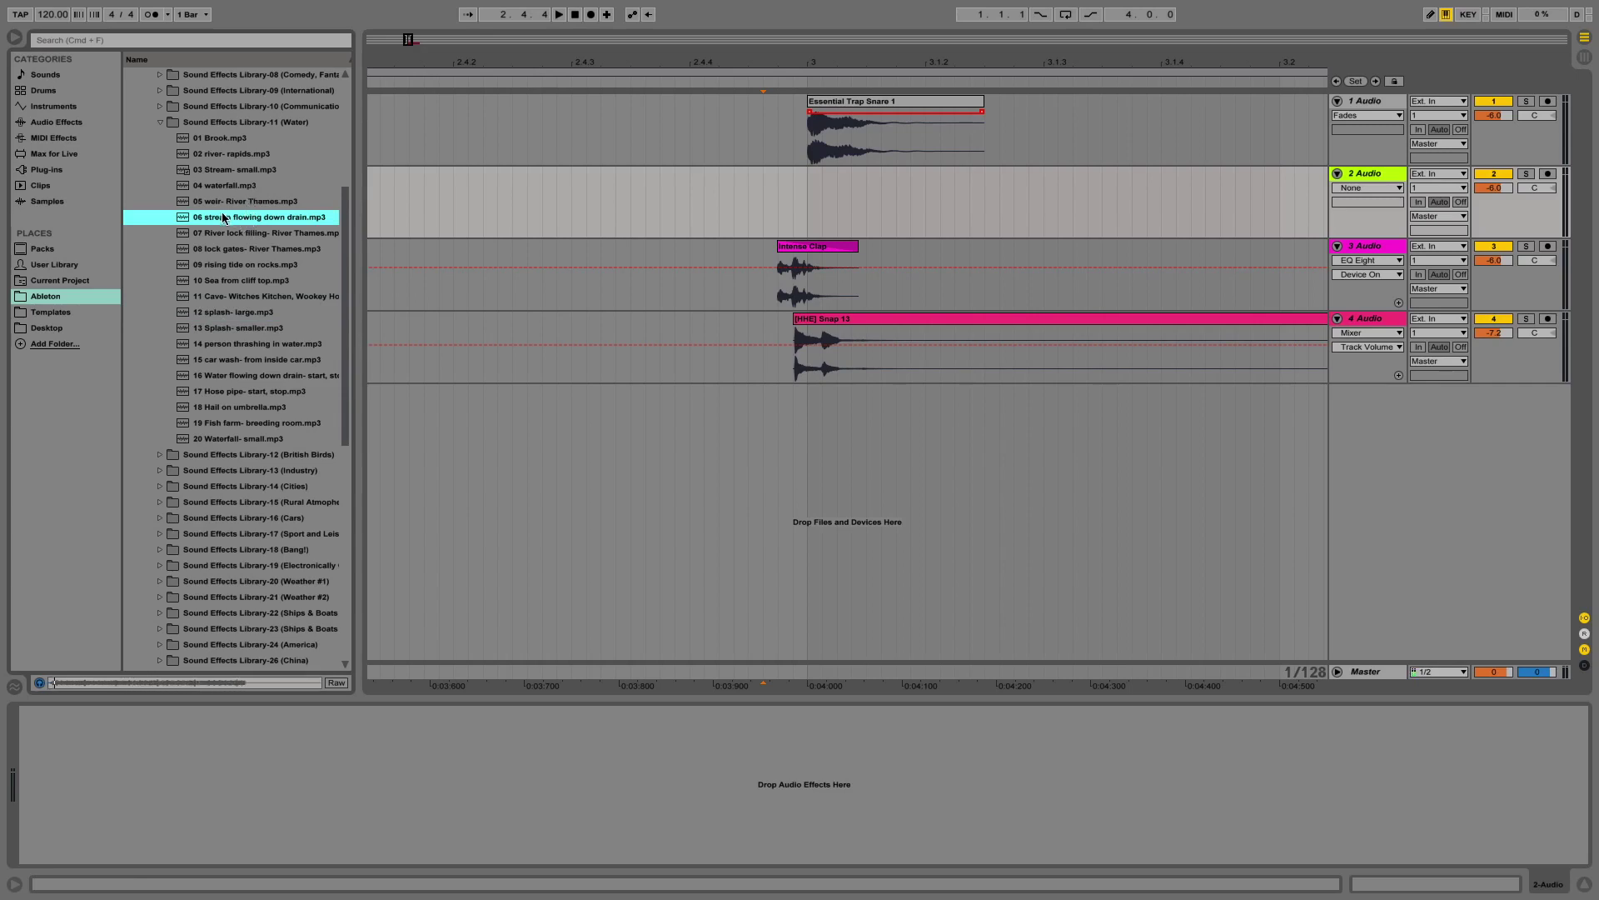
Place 06 stream flowing down drain.mp3 on the empty track and shift the clip to start at 2.3.3
drag(210, 217, 680, 204)
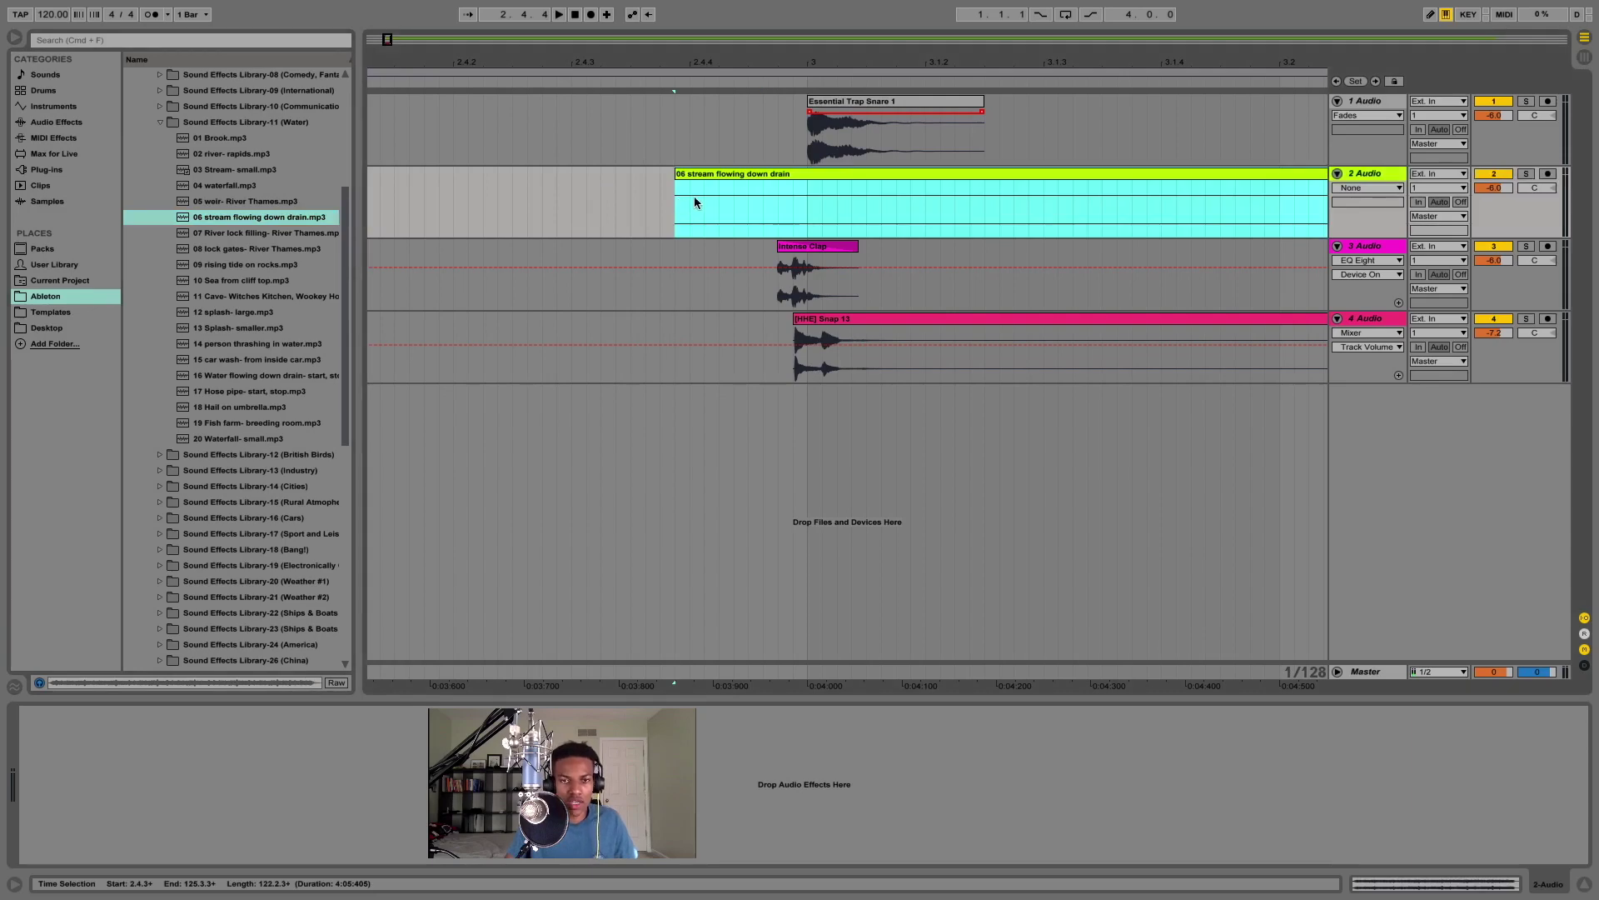
drag(843, 63, 653, 13)
key(minus)
mouse_move(623, 174)
mouse_down()
mouse_move(838, 173)
mouse_move(595, 173)
mouse_up()
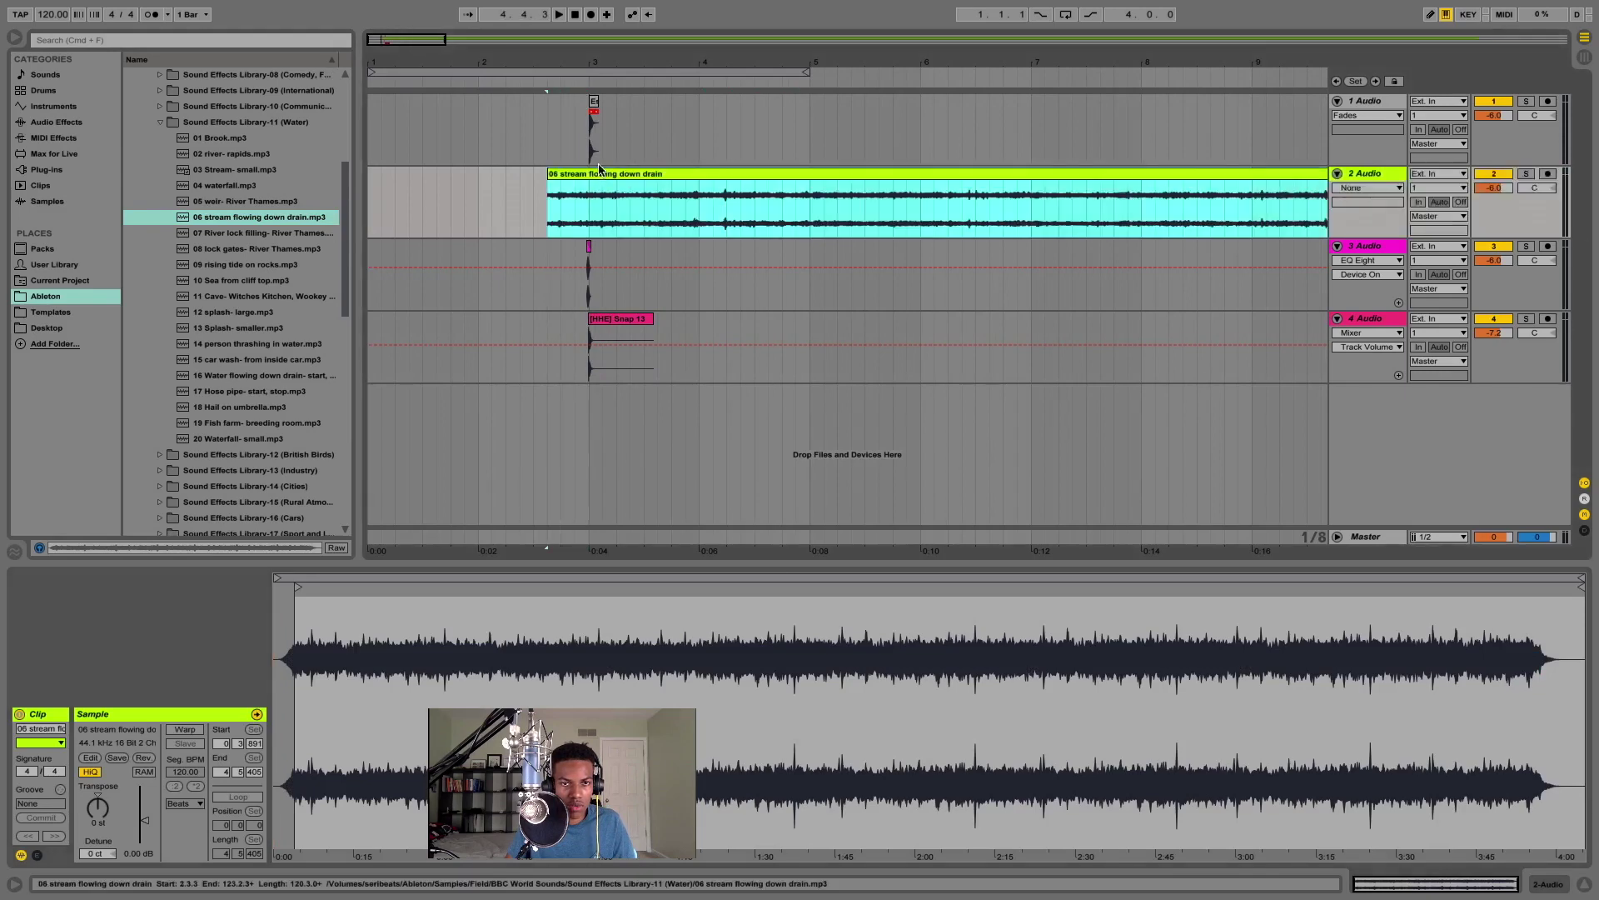
drag(595, 64, 590, 167)
Solo the stream recording's track and play it from just before the snare hit
click(564, 204)
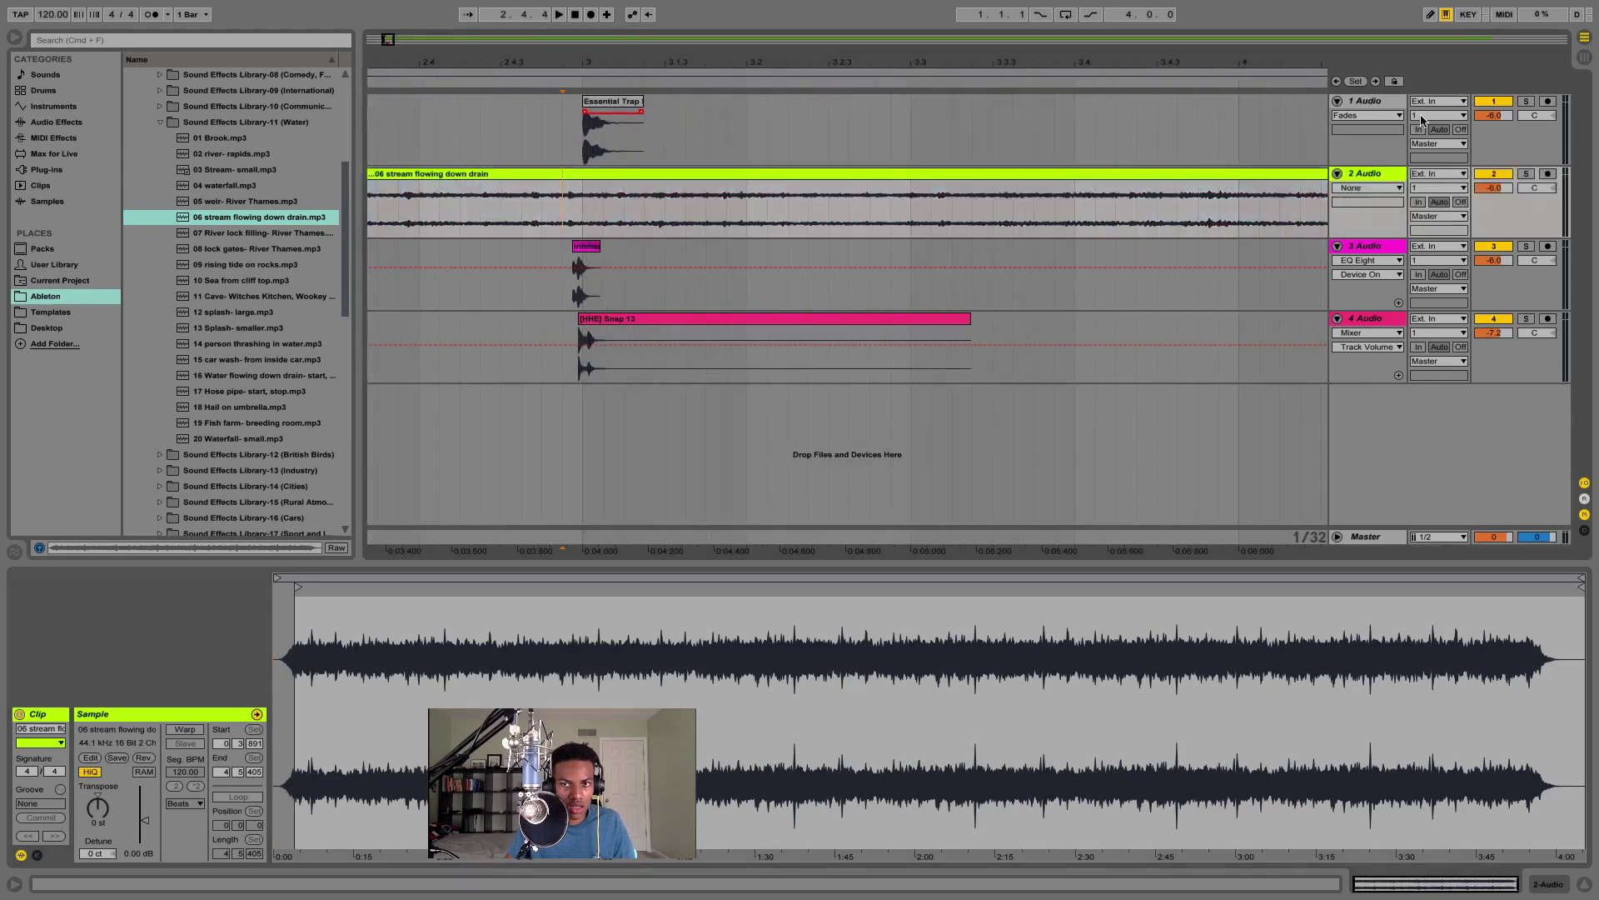
click(1526, 173)
key(space)
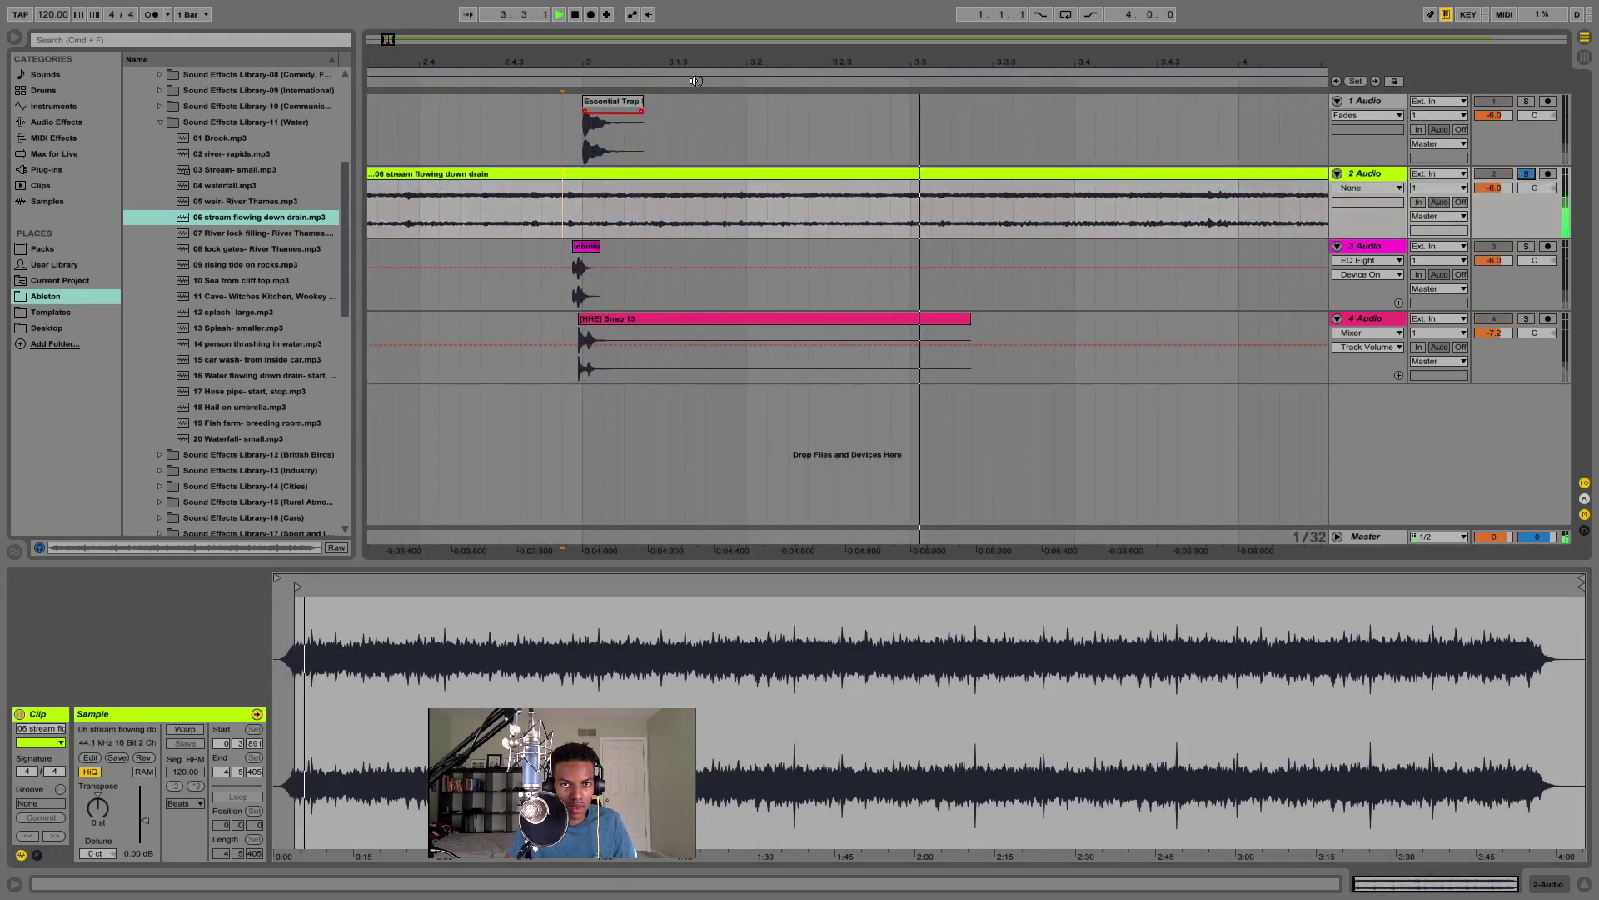
Move the stream clip later to start about three quarters of a beat before bar 3, and split it at 3.1.1
key(minus)
key(minus)
drag(591, 180, 628, 179)
click(652, 211)
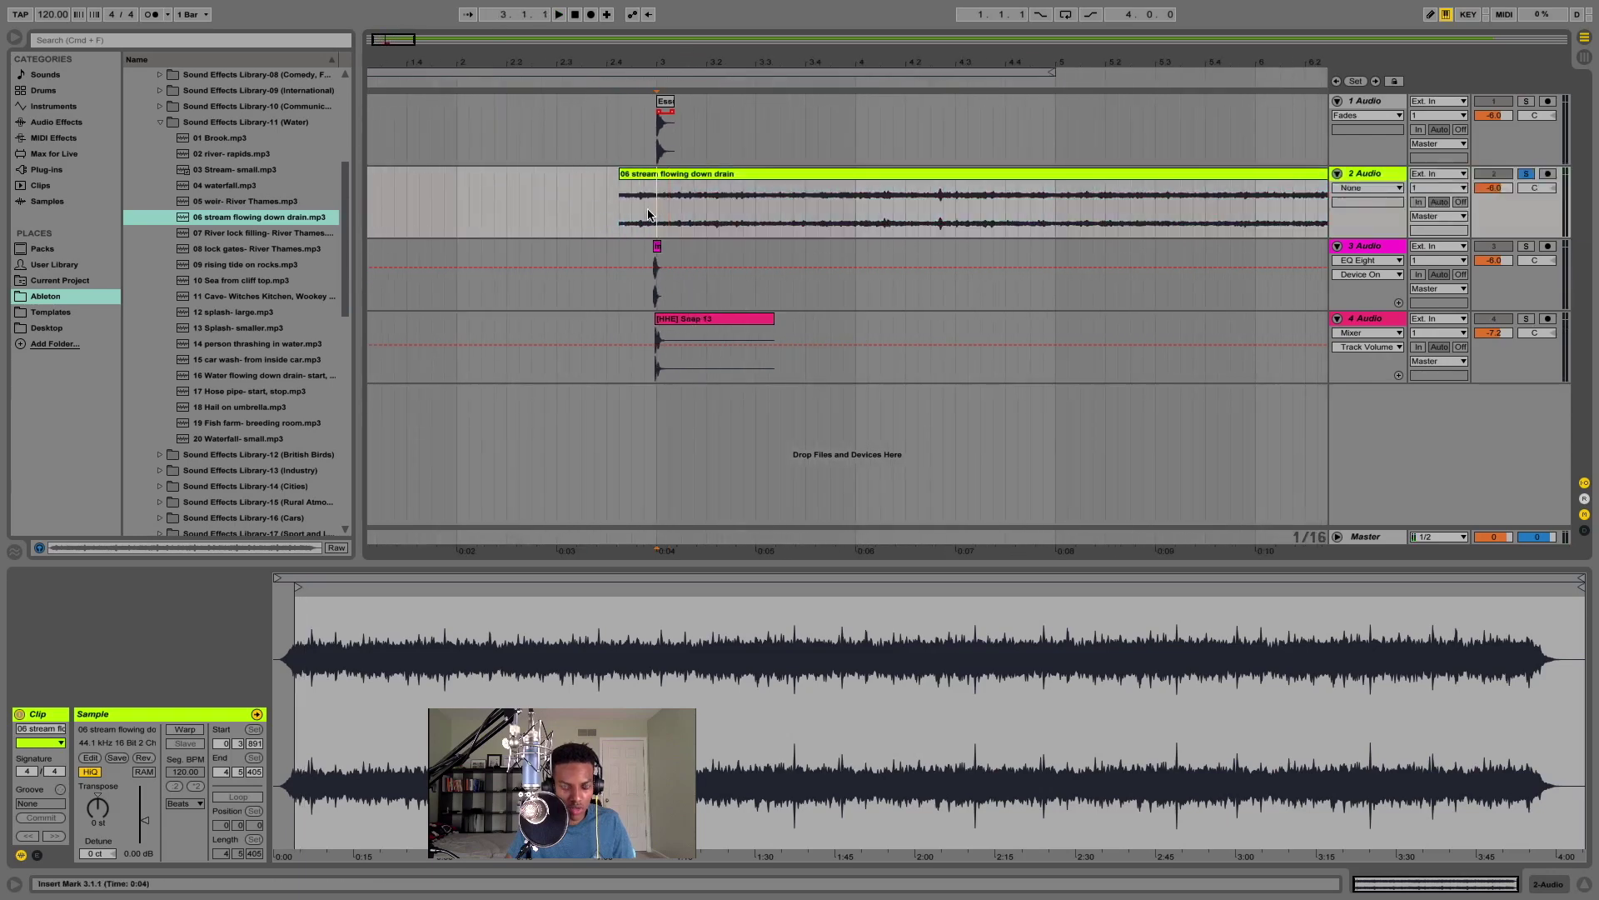
key(super+e)
click(690, 177)
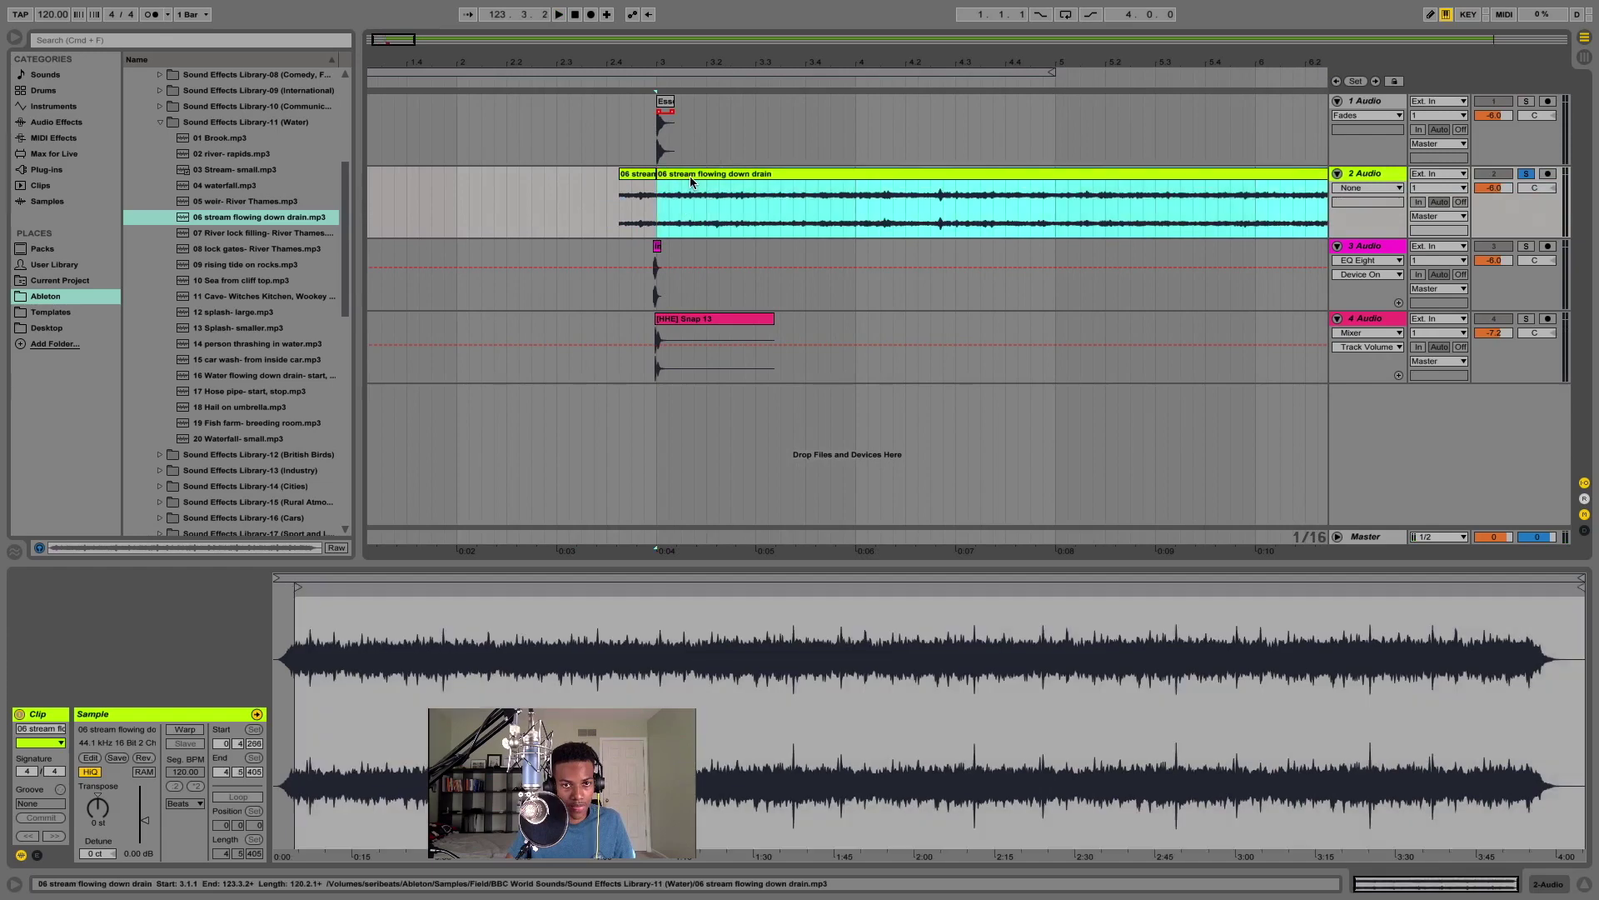
Delete the stream recording after 3.1.1, move the remaining clip to start around bar 3, and unsolo its track for playback
key(Delete)
drag(629, 178, 666, 178)
click(631, 186)
click(1526, 173)
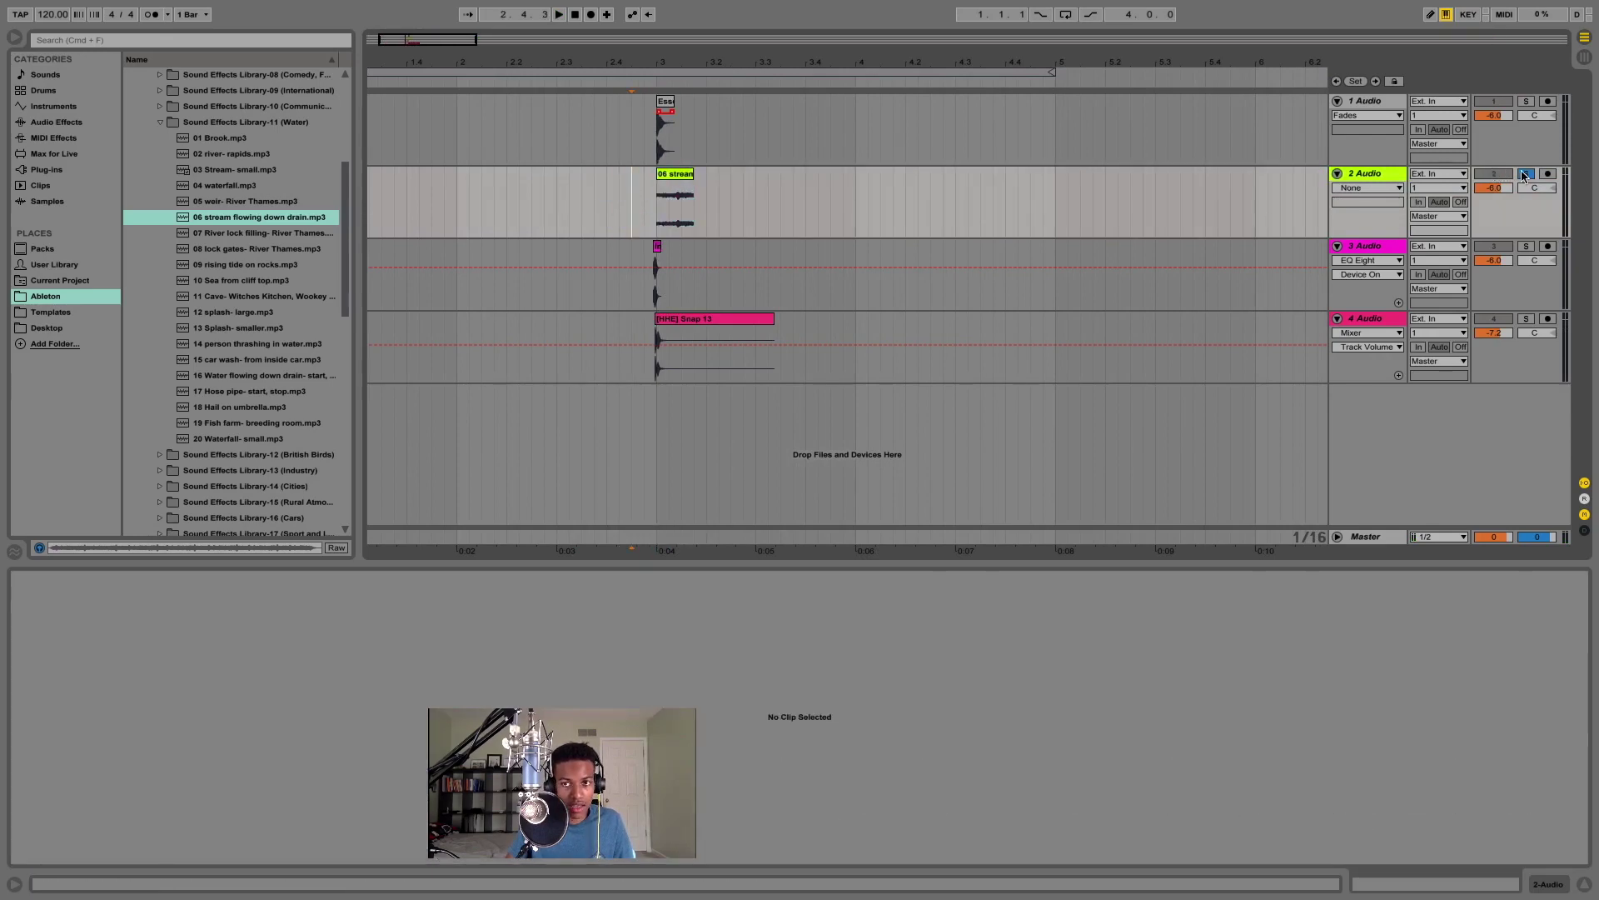
key(space)
Add a curved fade-in reaching full level around bar 3 to the stream clip, and trim its end slightly
drag(665, 62, 657, 185)
click(768, 212)
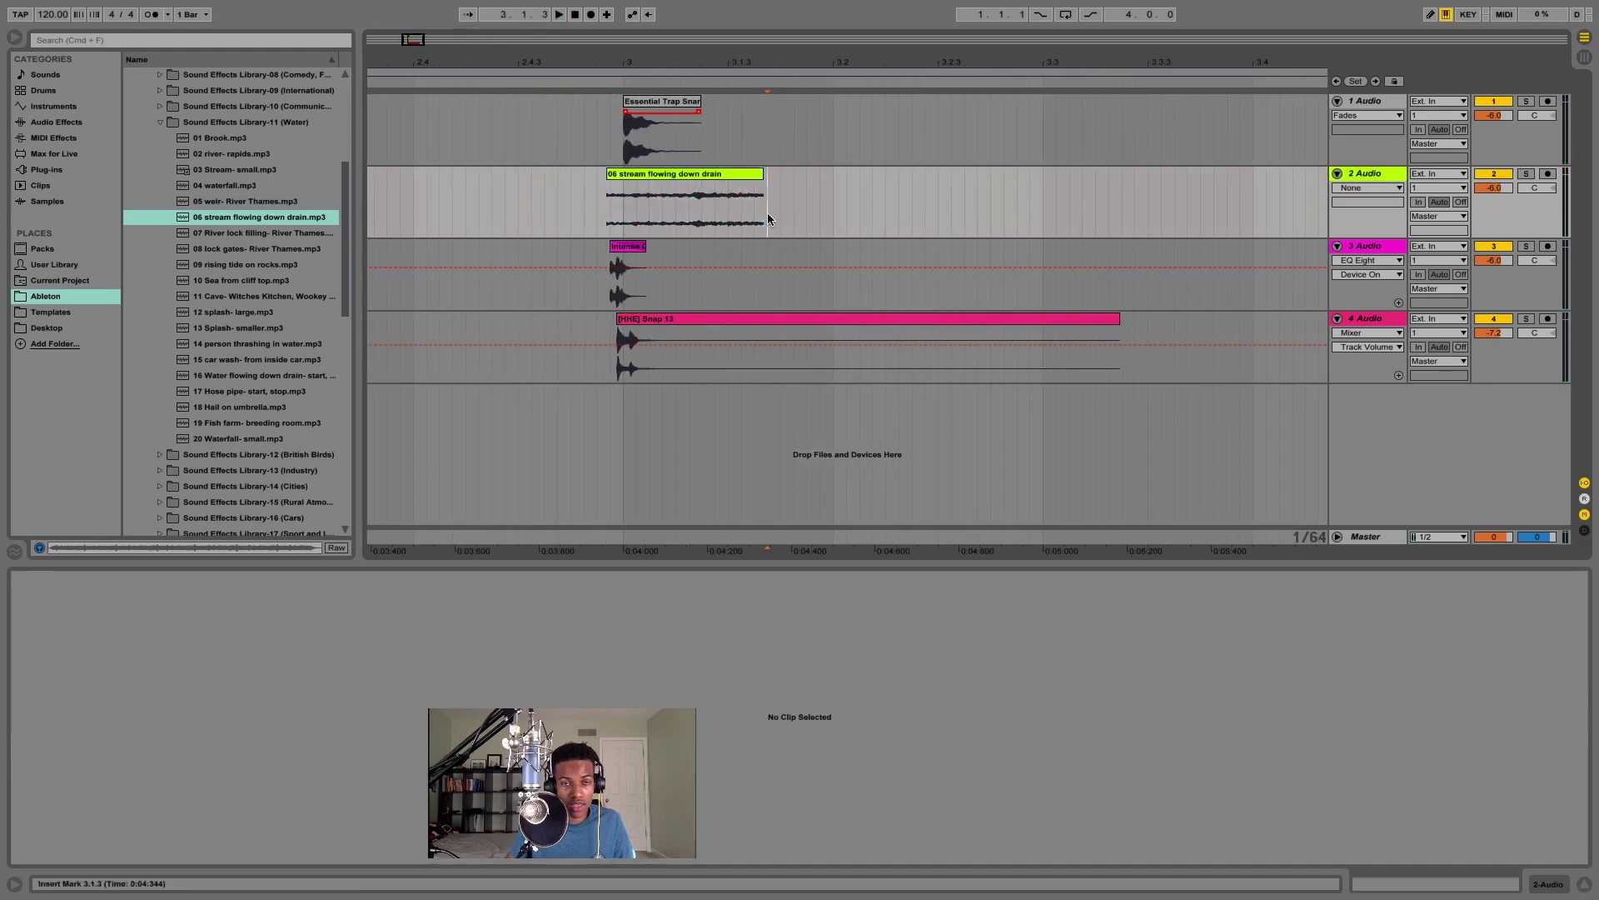
drag(642, 55, 643, 153)
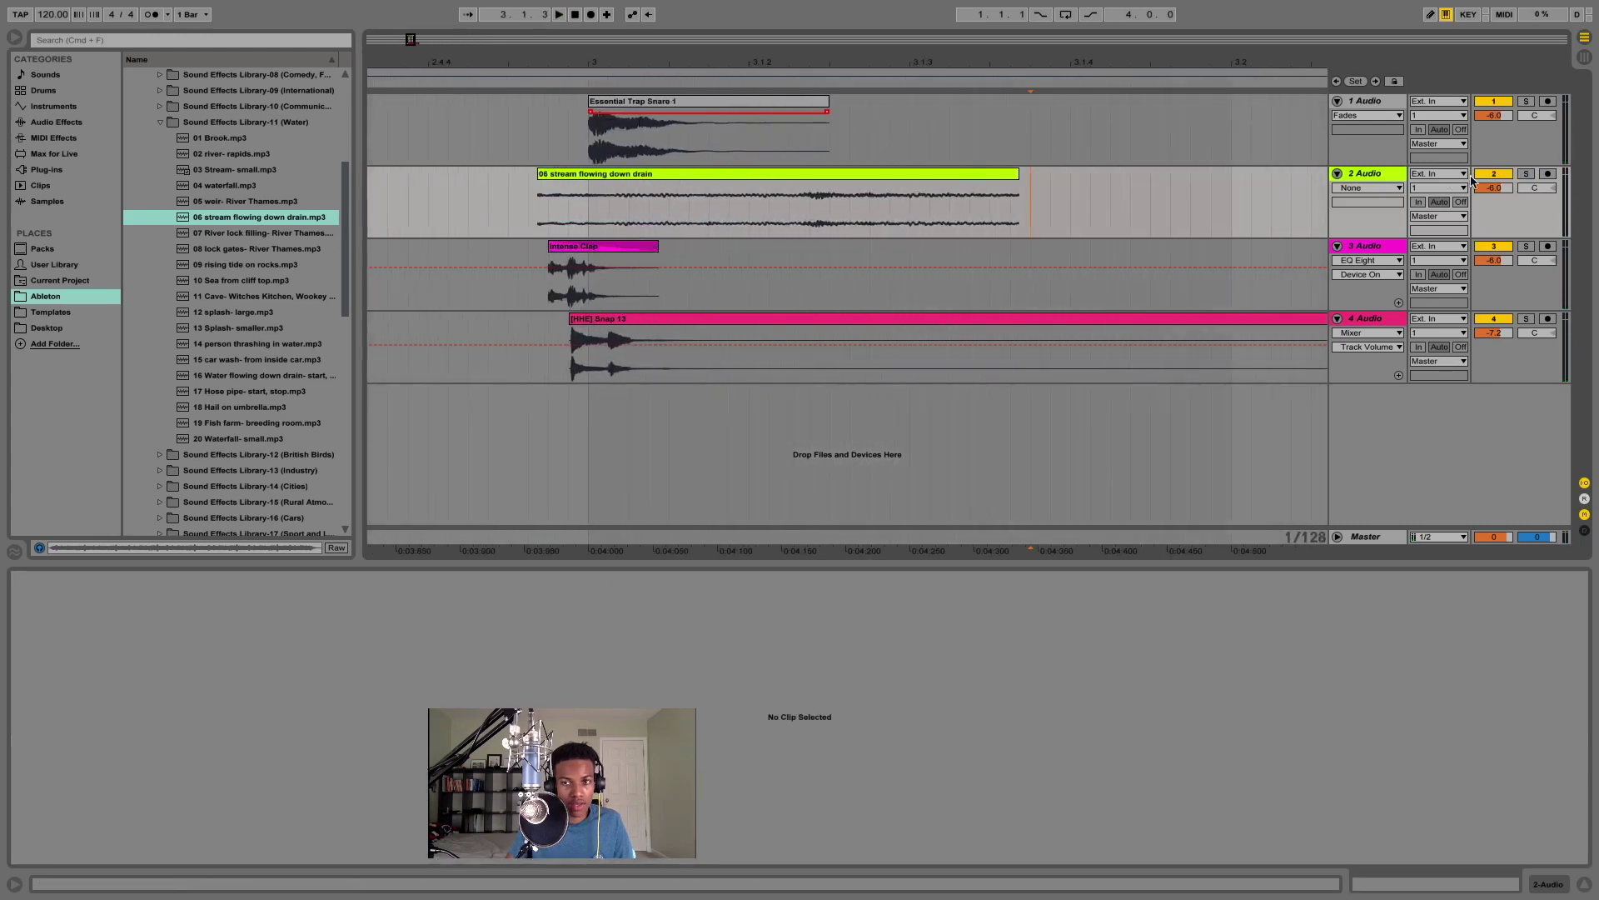
click(1367, 187)
click(1376, 210)
drag(543, 188, 584, 185)
drag(1008, 193, 978, 193)
click(649, 205)
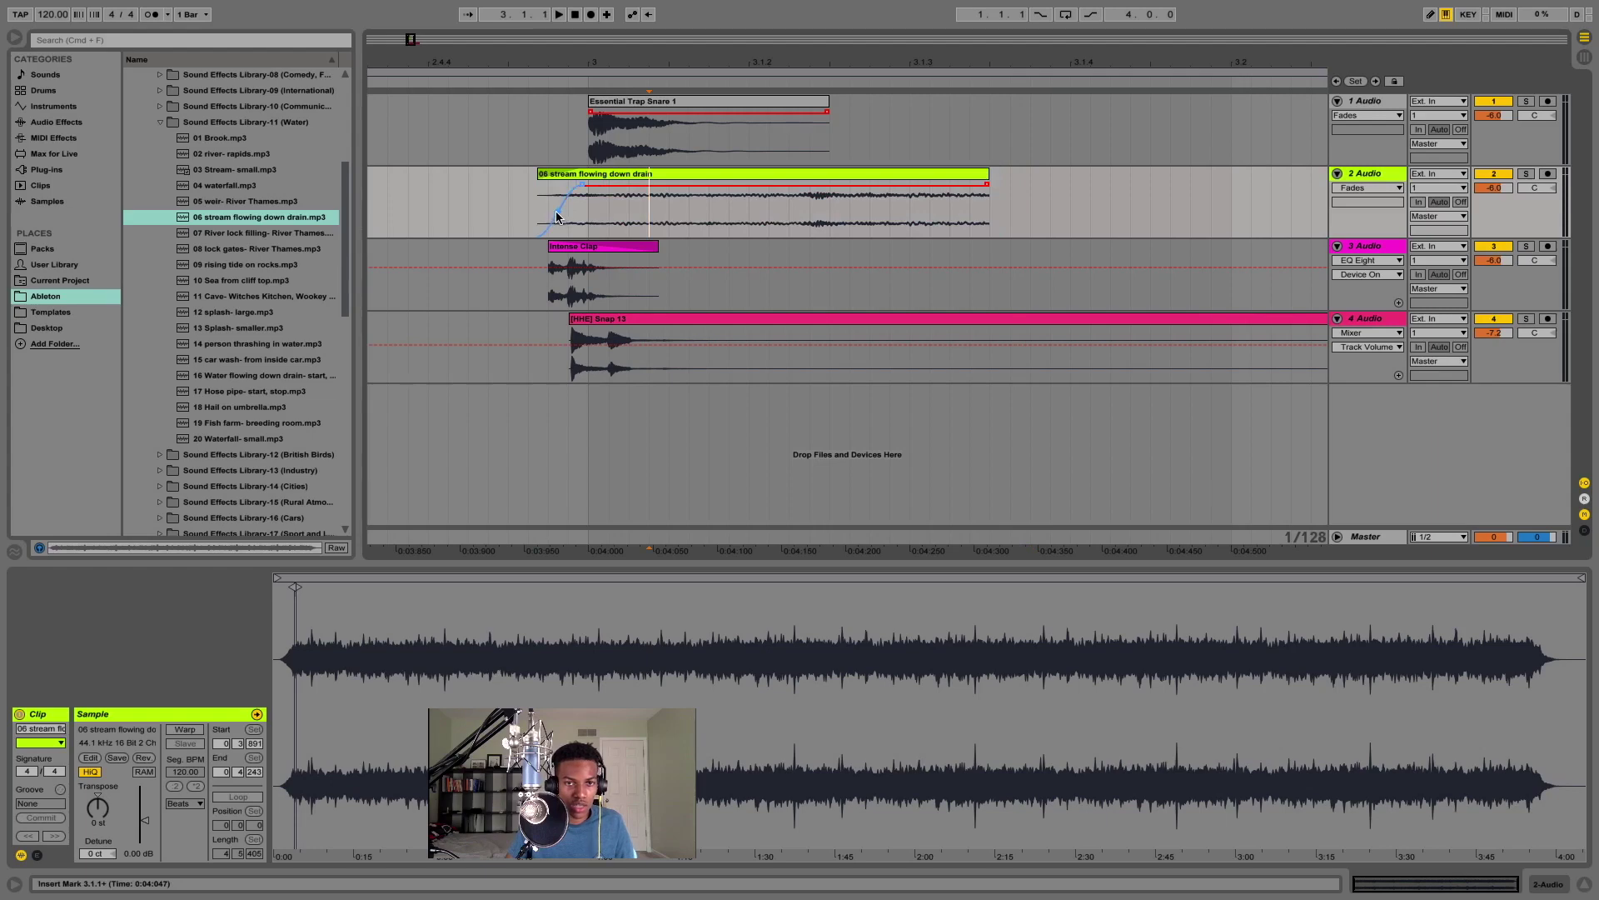
drag(571, 212, 557, 208)
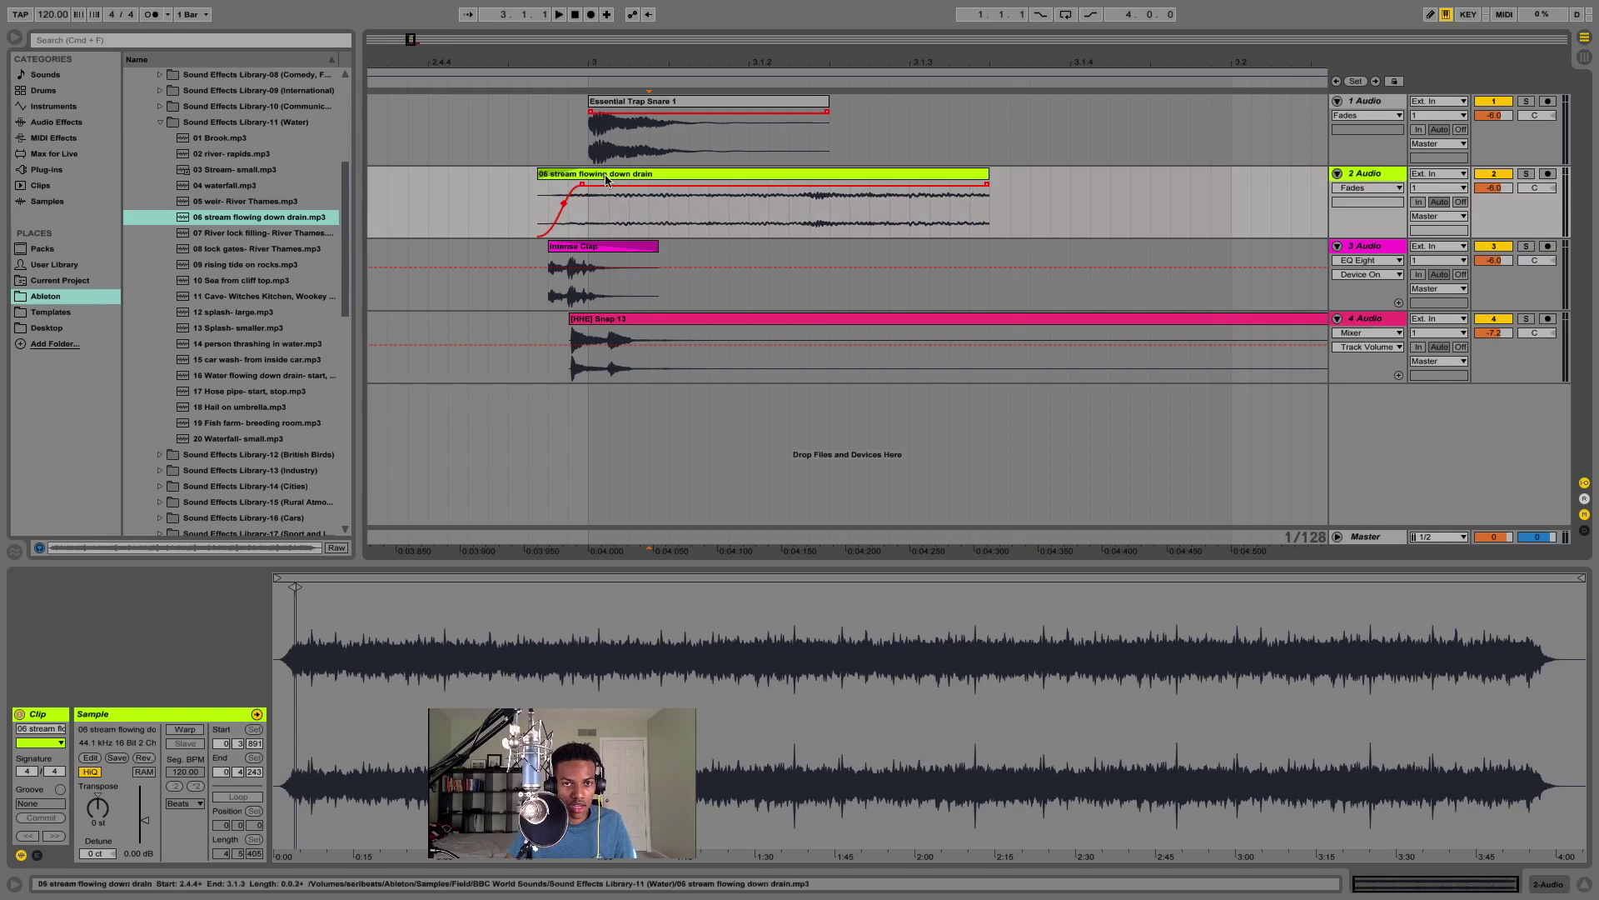
Add a fade-out from around bar 3 to the end of the stream clip, bend it into a quicker decay, and play it
drag(986, 190, 587, 184)
key(space)
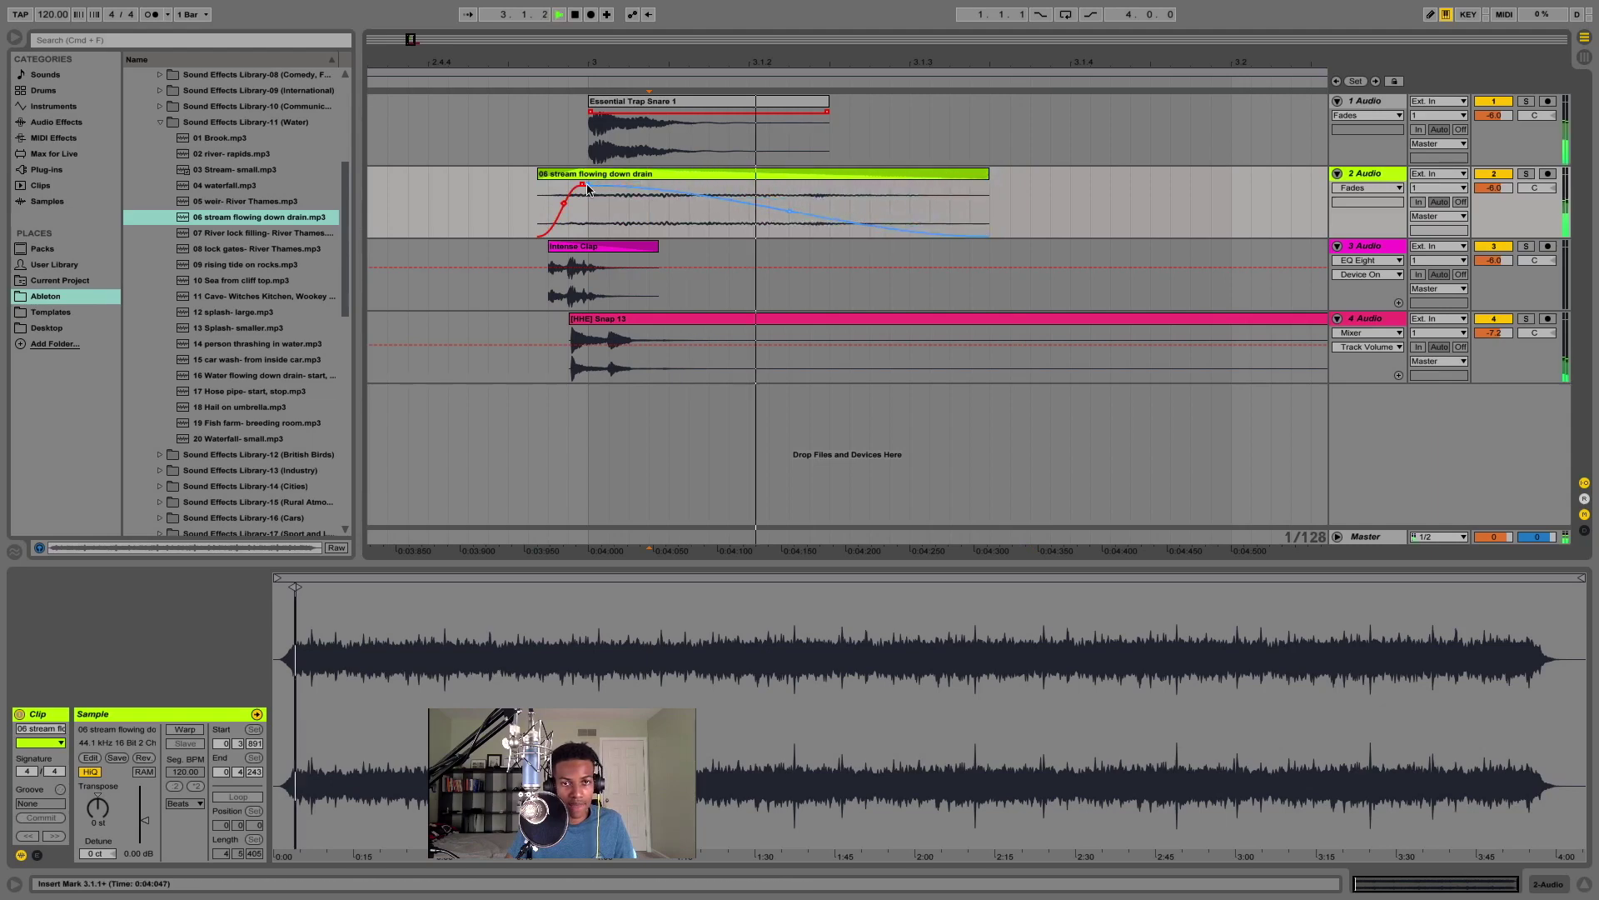
click(516, 200)
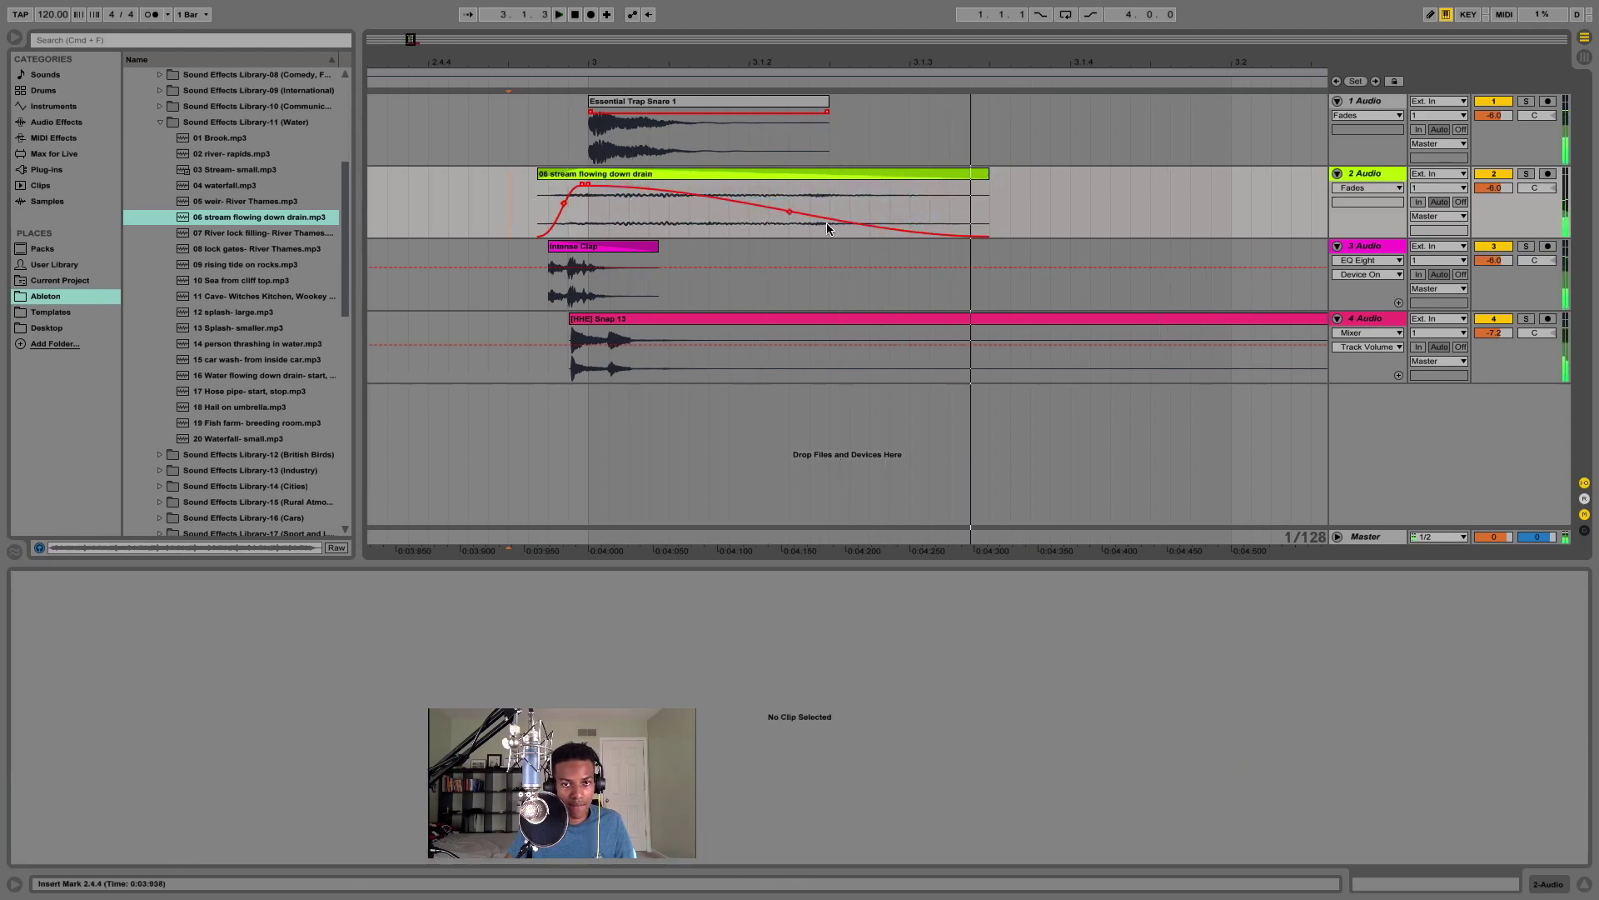
click(742, 234)
drag(741, 231, 764, 217)
key(space)
key(space)
key(space)
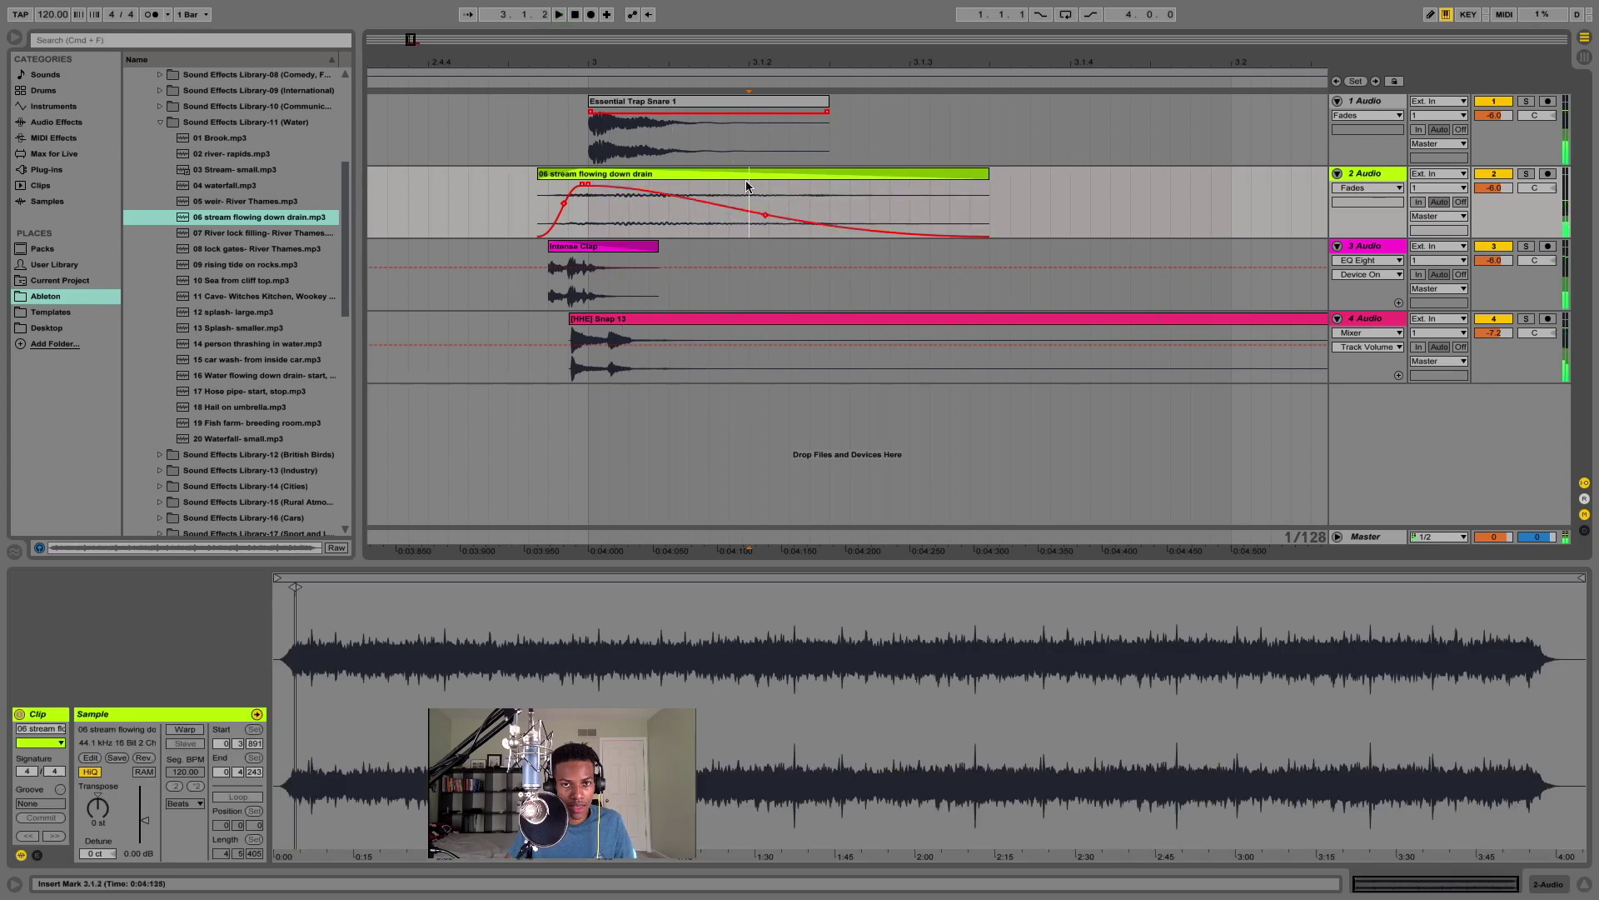
Extend the stream clip's end to 3.3.2 and transpose the clip up 14 semitones
click(754, 175)
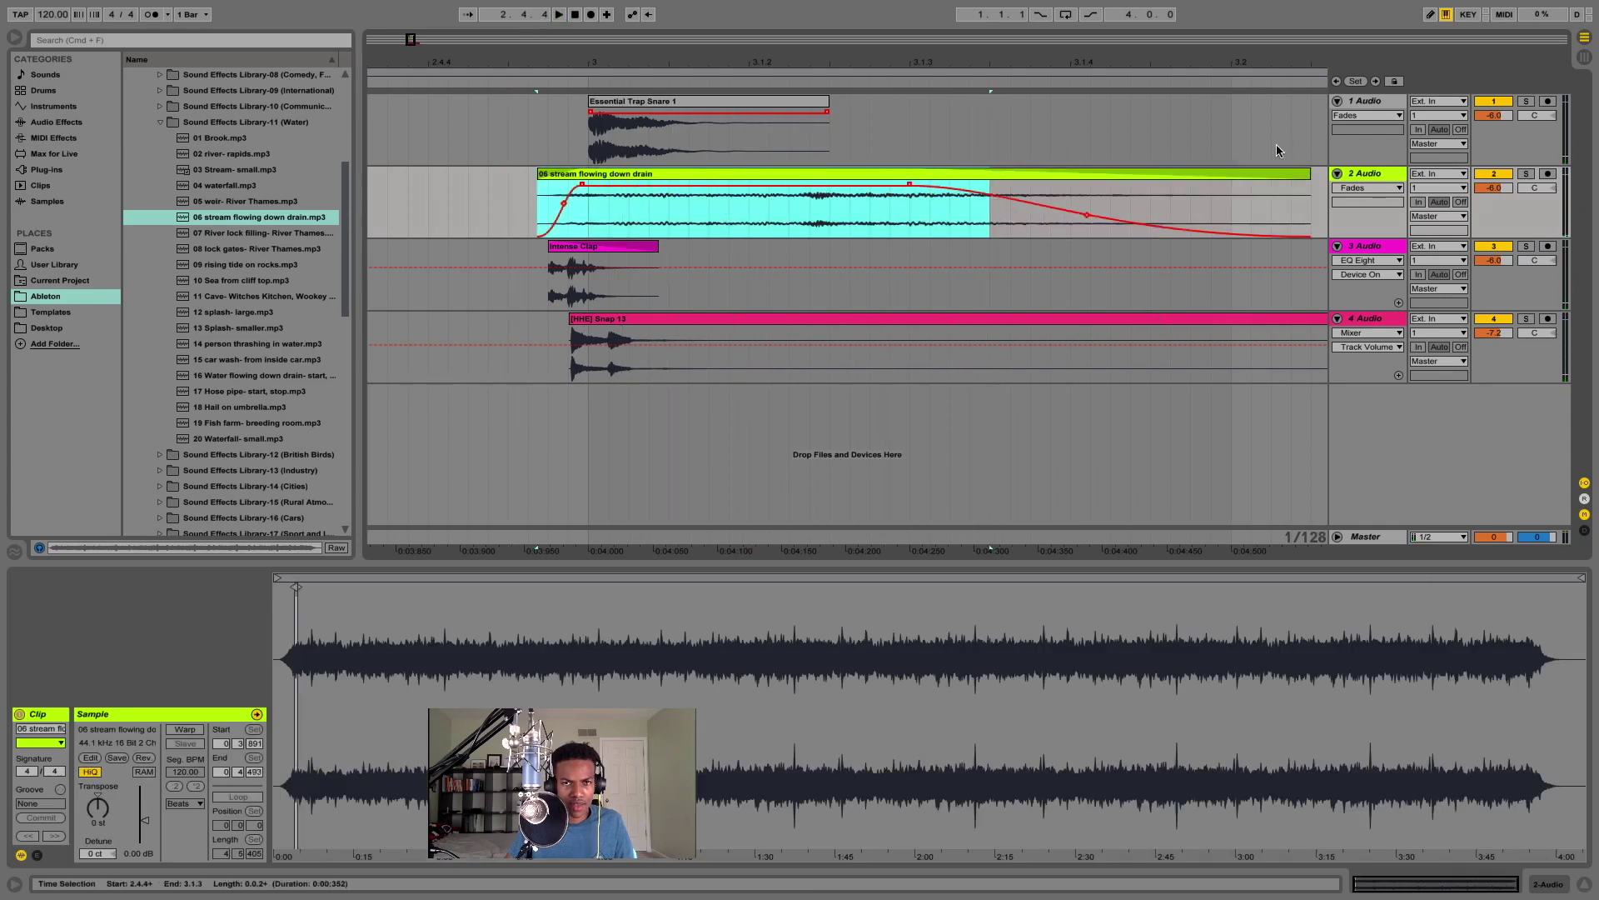
drag(972, 77, 976, 63)
drag(1014, 190, 1101, 190)
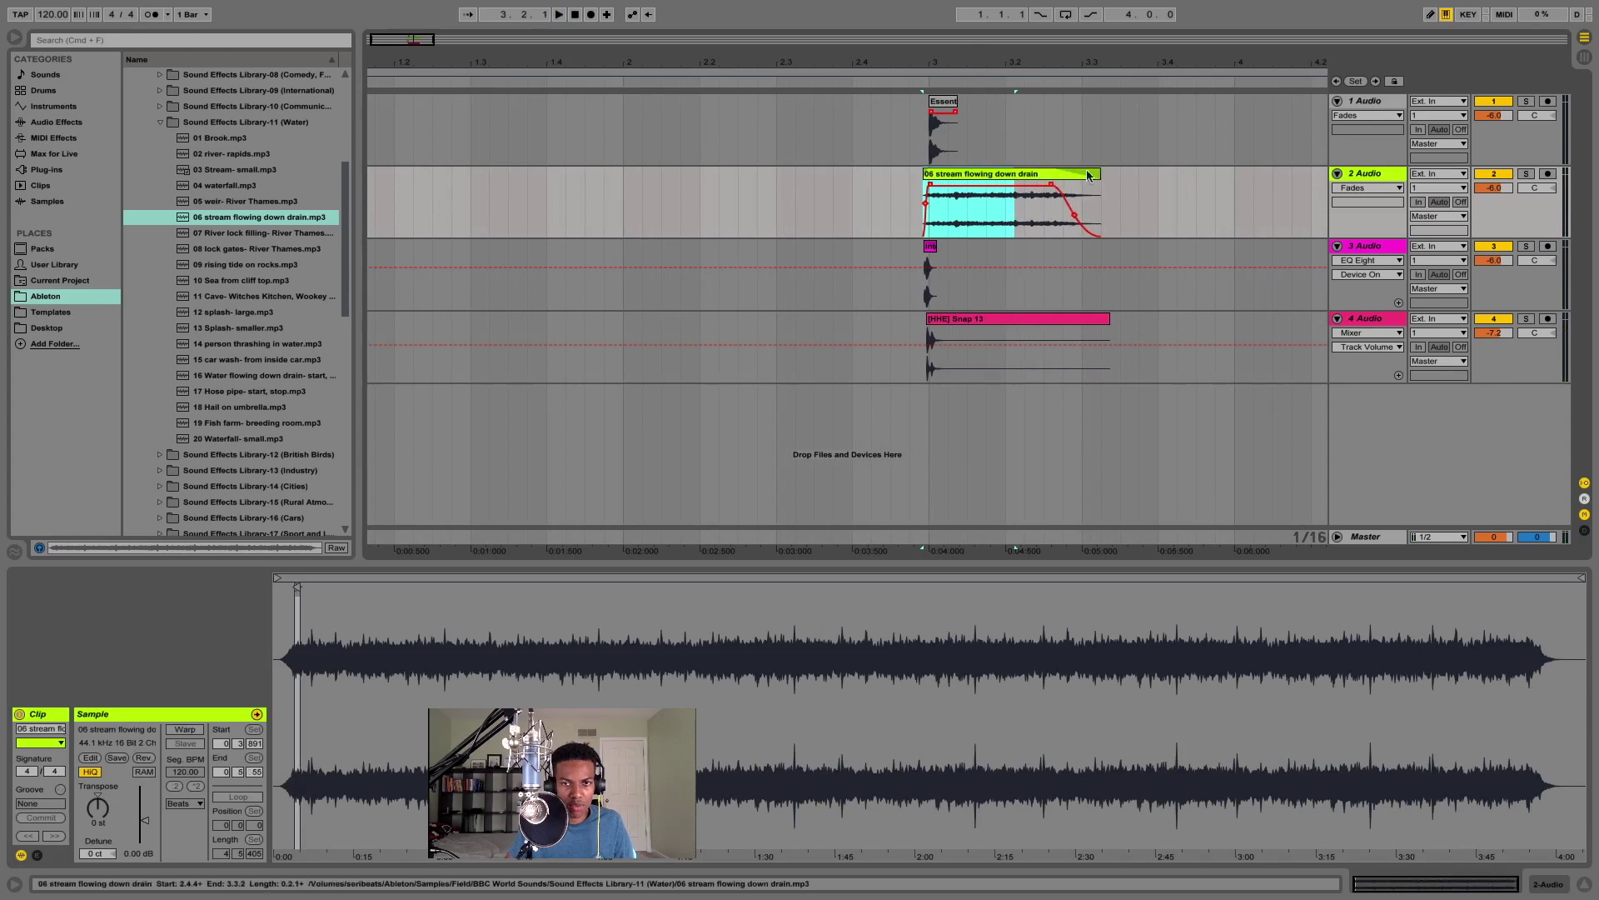
click(935, 176)
drag(97, 810, 97, 791)
key(space)
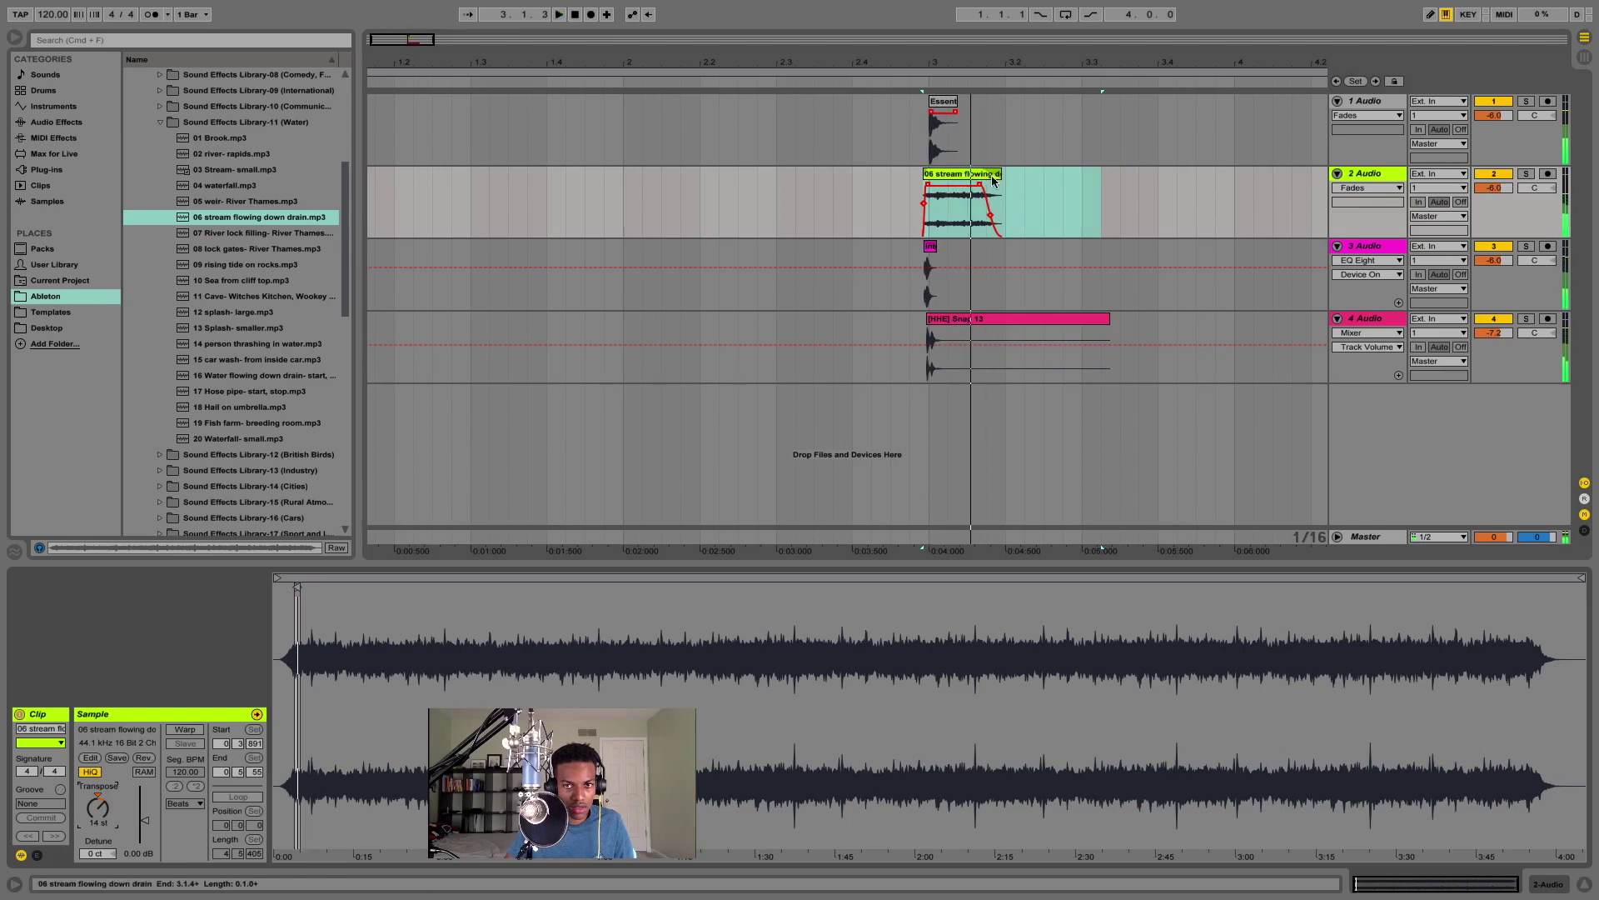
Play the layered hit and move the stream clip earlier to start at 2.4.3
click(896, 188)
key(space)
drag(941, 173, 929, 173)
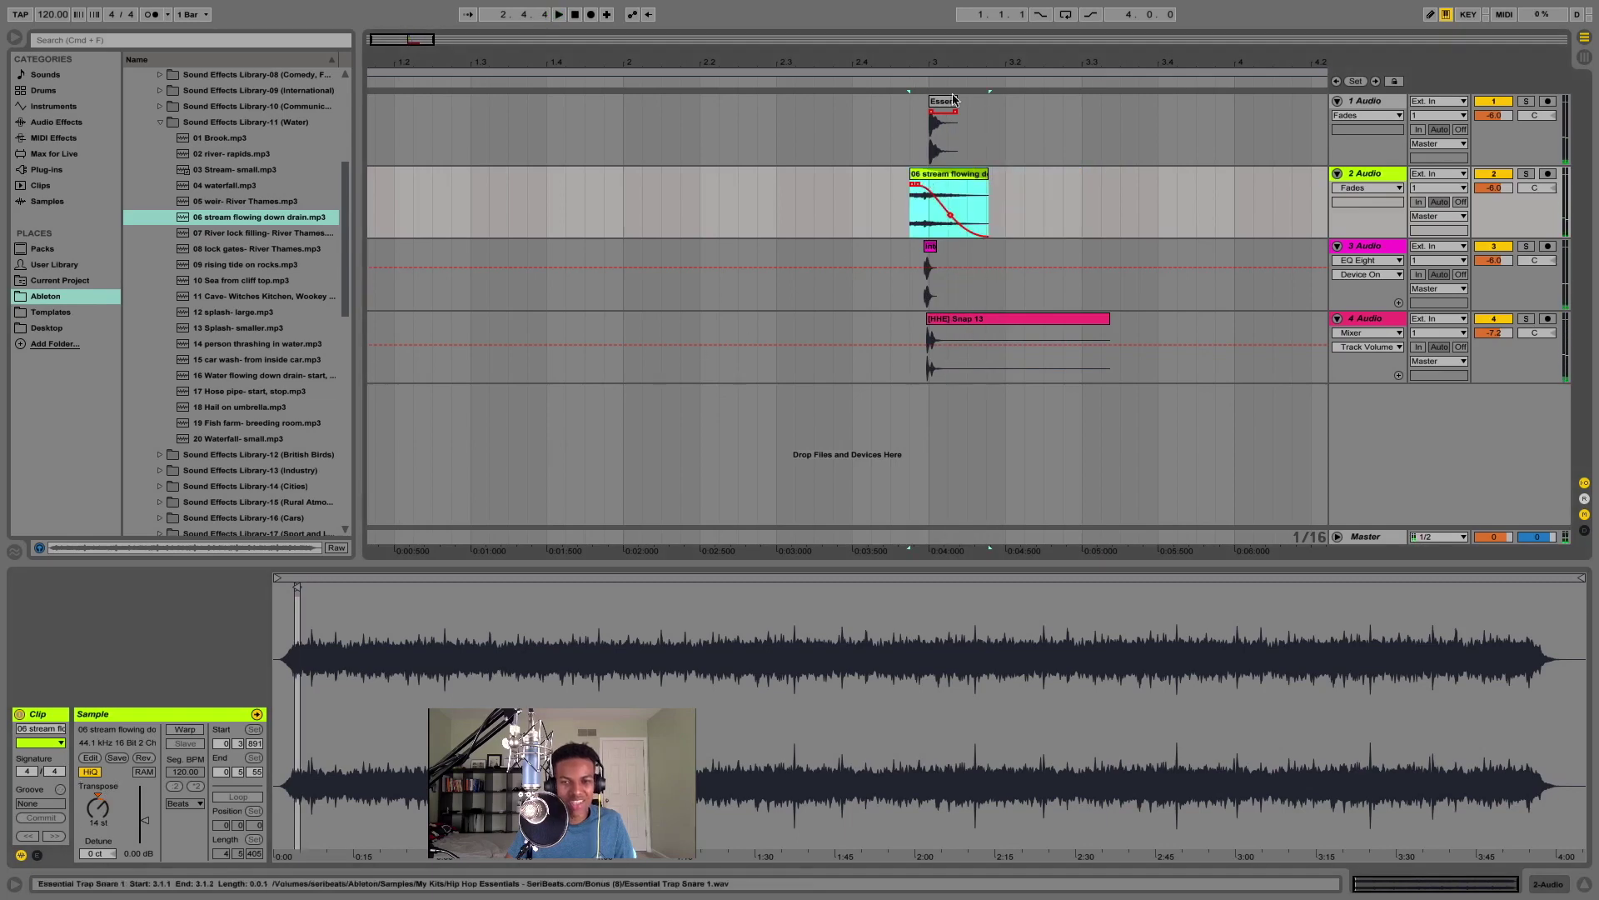
drag(950, 67, 950, 106)
drag(942, 173, 919, 174)
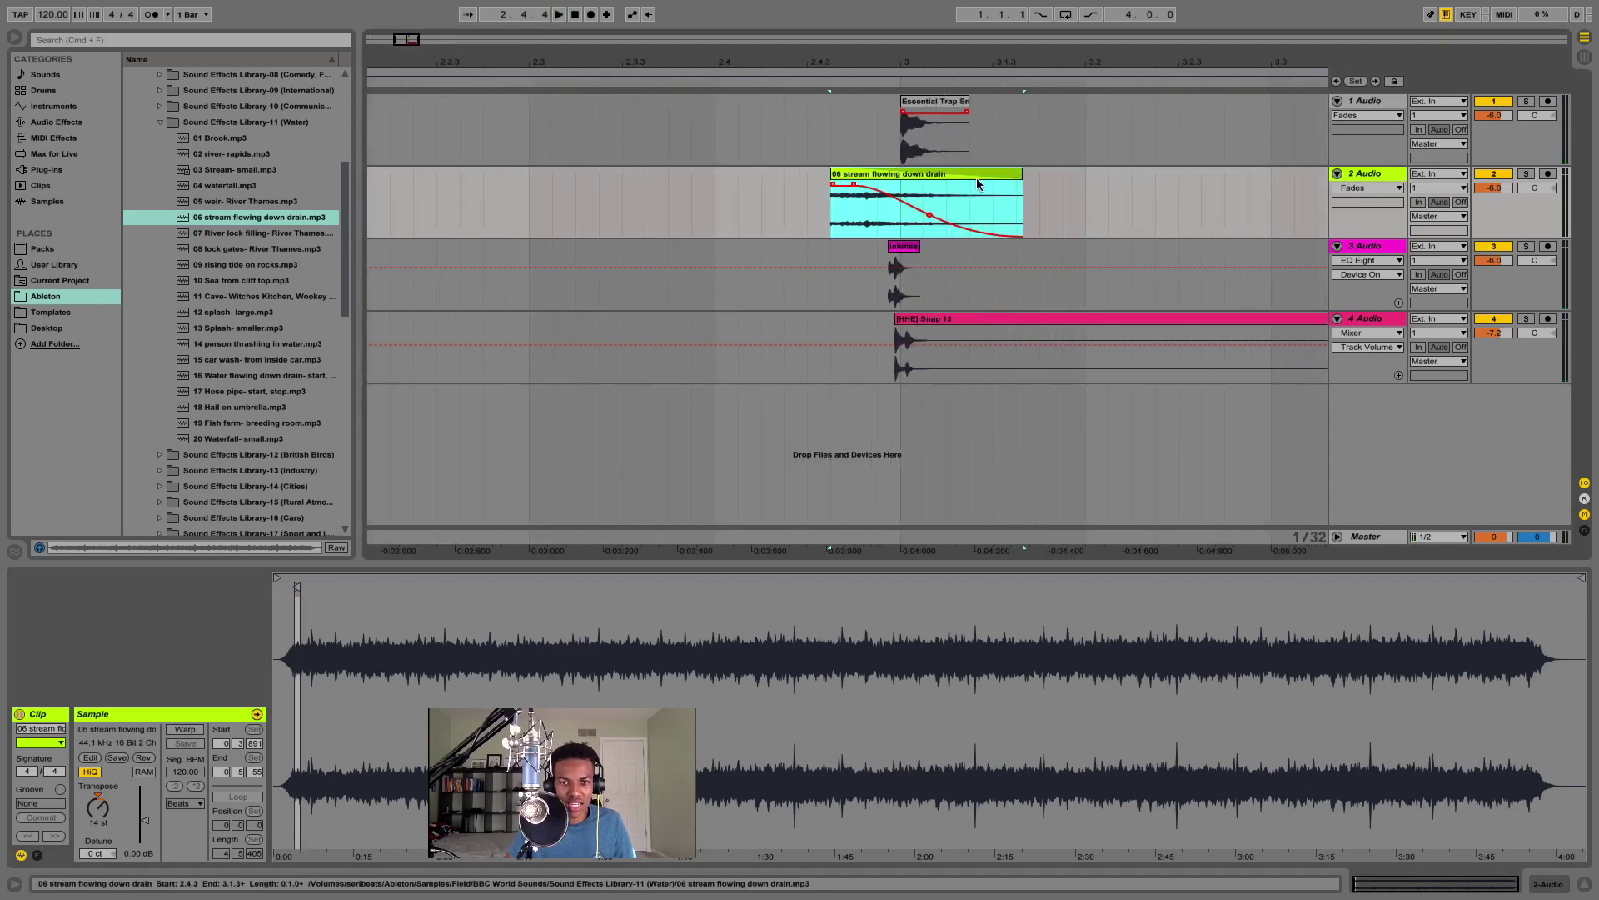
Trim the stream clip to end around 3.1.3, lengthen its fade-in to bar 3, and play the layers
drag(1021, 182, 955, 188)
click(860, 187)
mouse_move(833, 184)
mouse_down()
mouse_move(993, 172)
mouse_move(902, 185)
mouse_up()
key(space)
key(space)
key(space)
key(space)
key(space)
key(space)
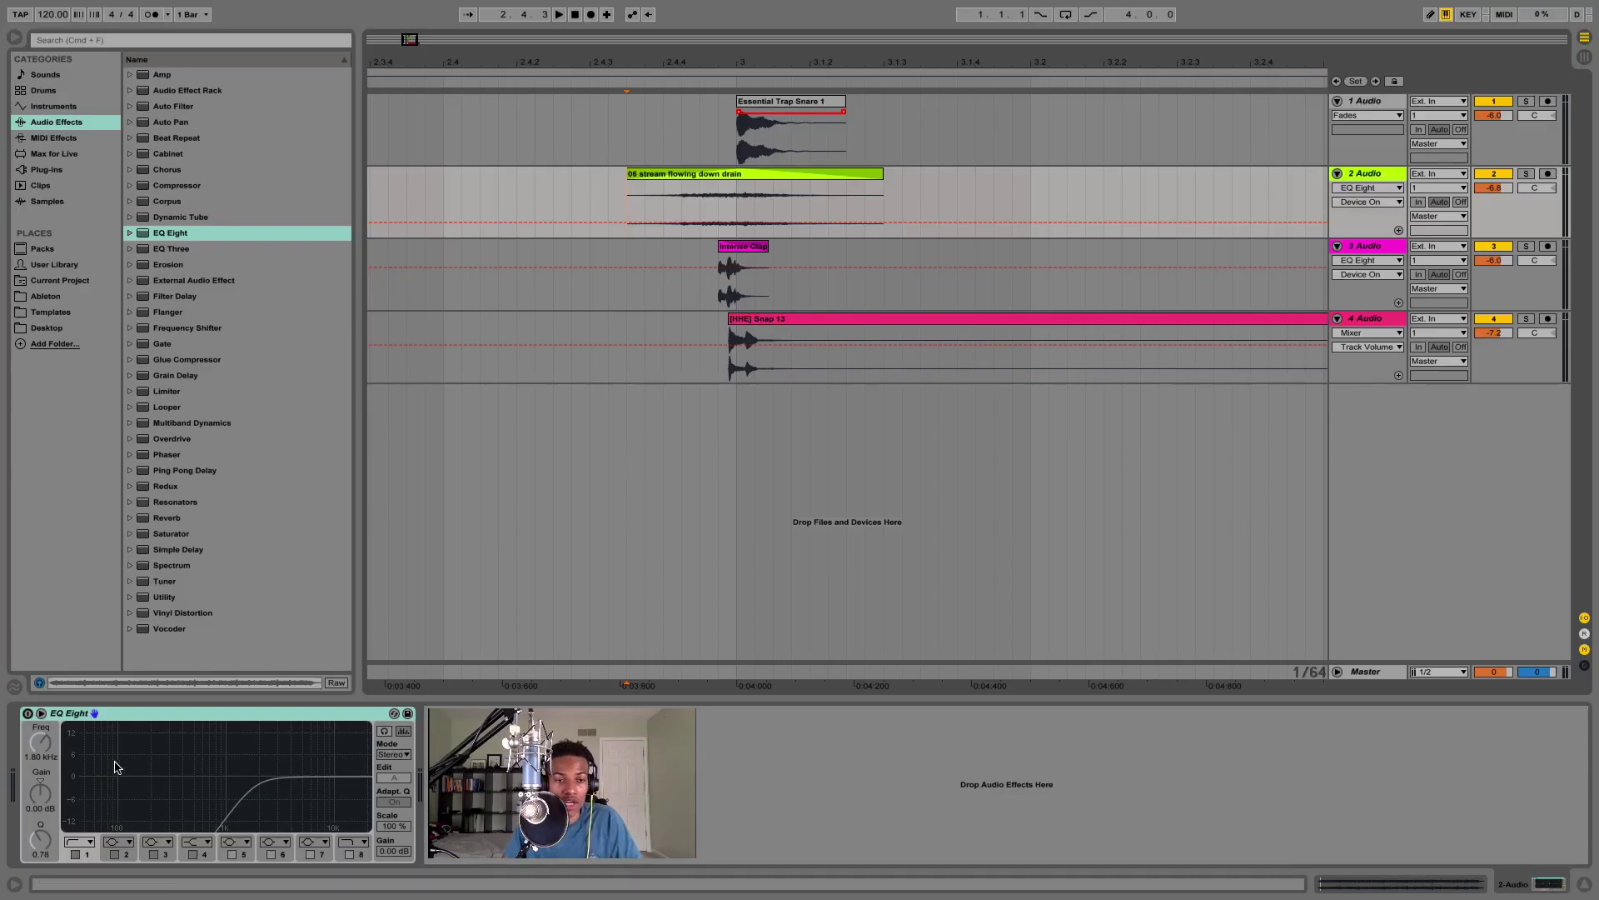
Turn on the stream track's EQ Eight, lower its low-cut filter to 43.3 Hz, and set band 3 to -0.12 dB
click(27, 714)
drag(253, 786, 83, 787)
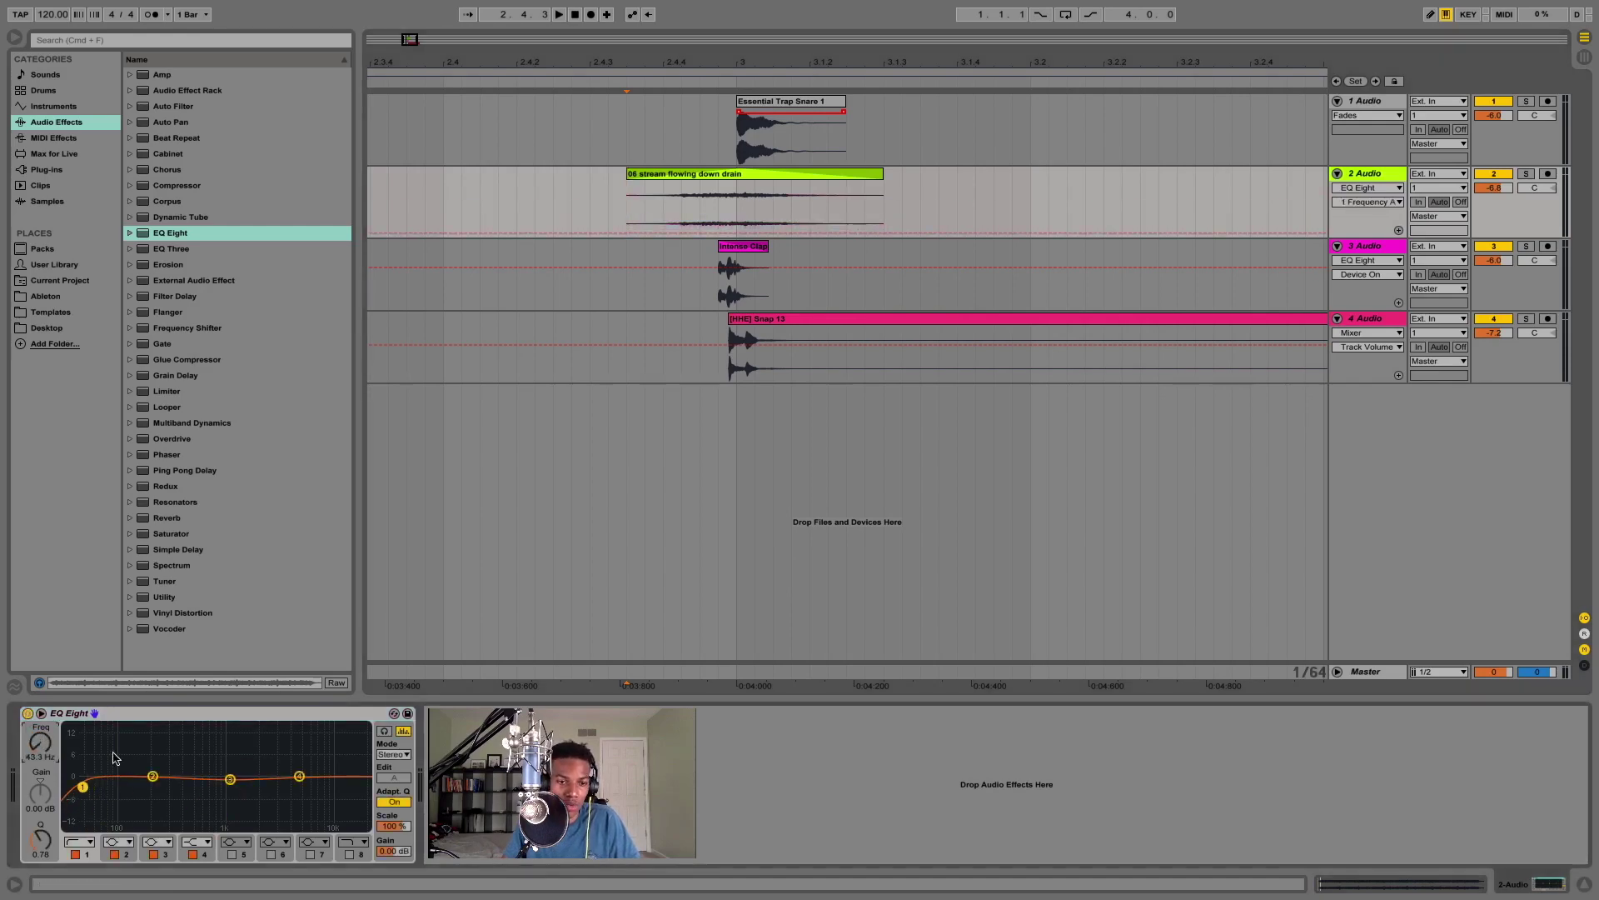
drag(231, 779, 230, 777)
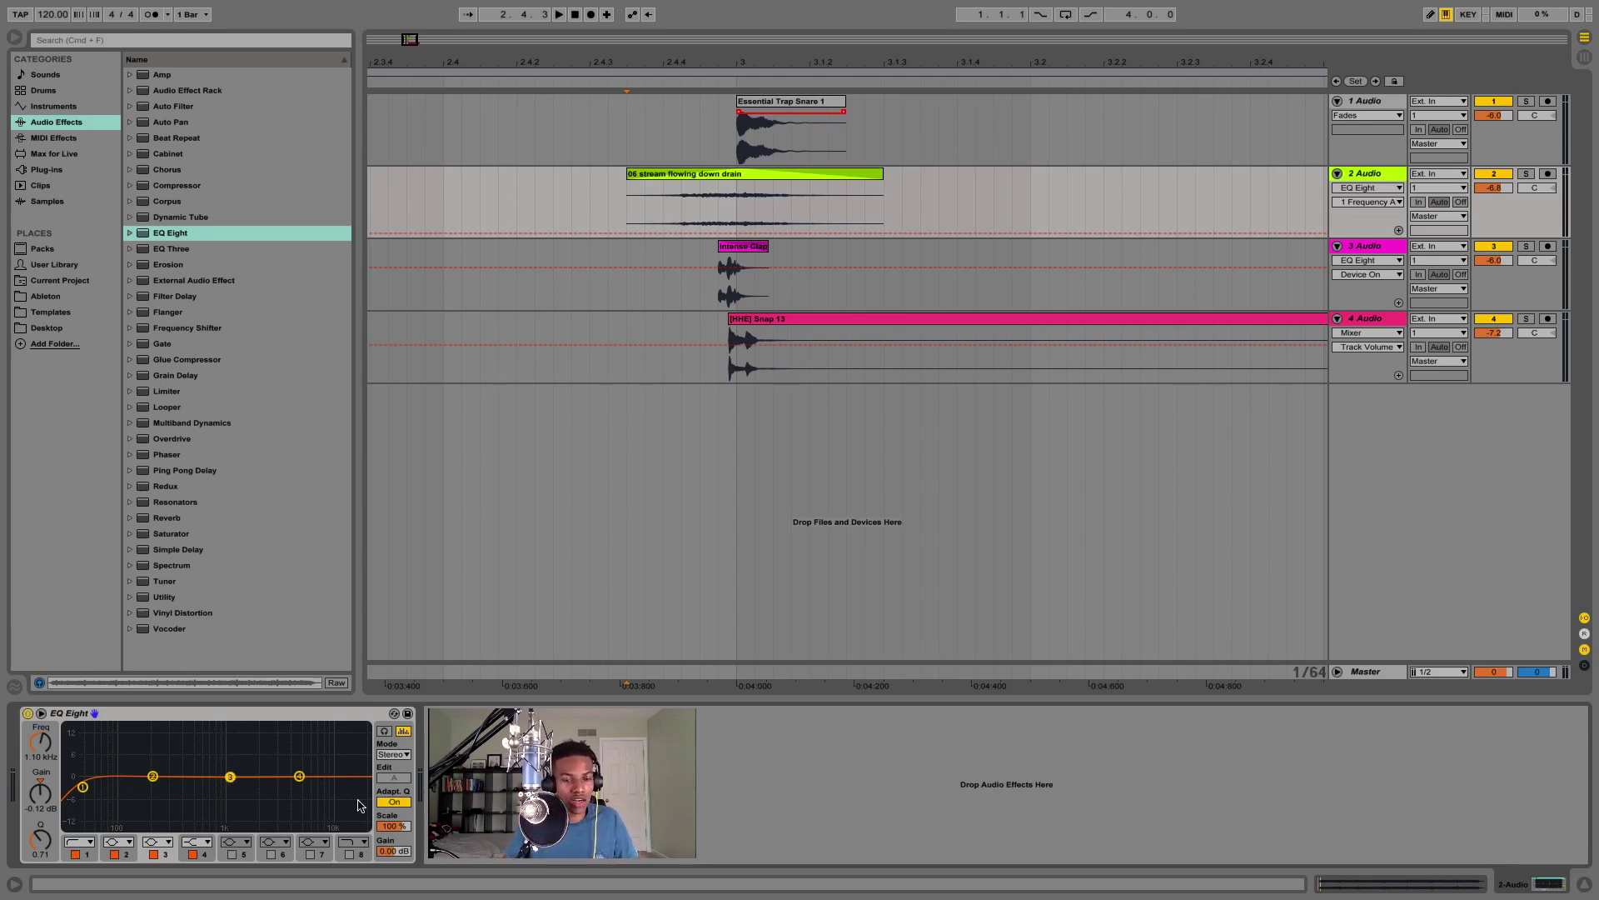
Solo the stream track, raise its low cut and settle it at 1.30 kHz, and play all the layers together
key(space)
click(1526, 174)
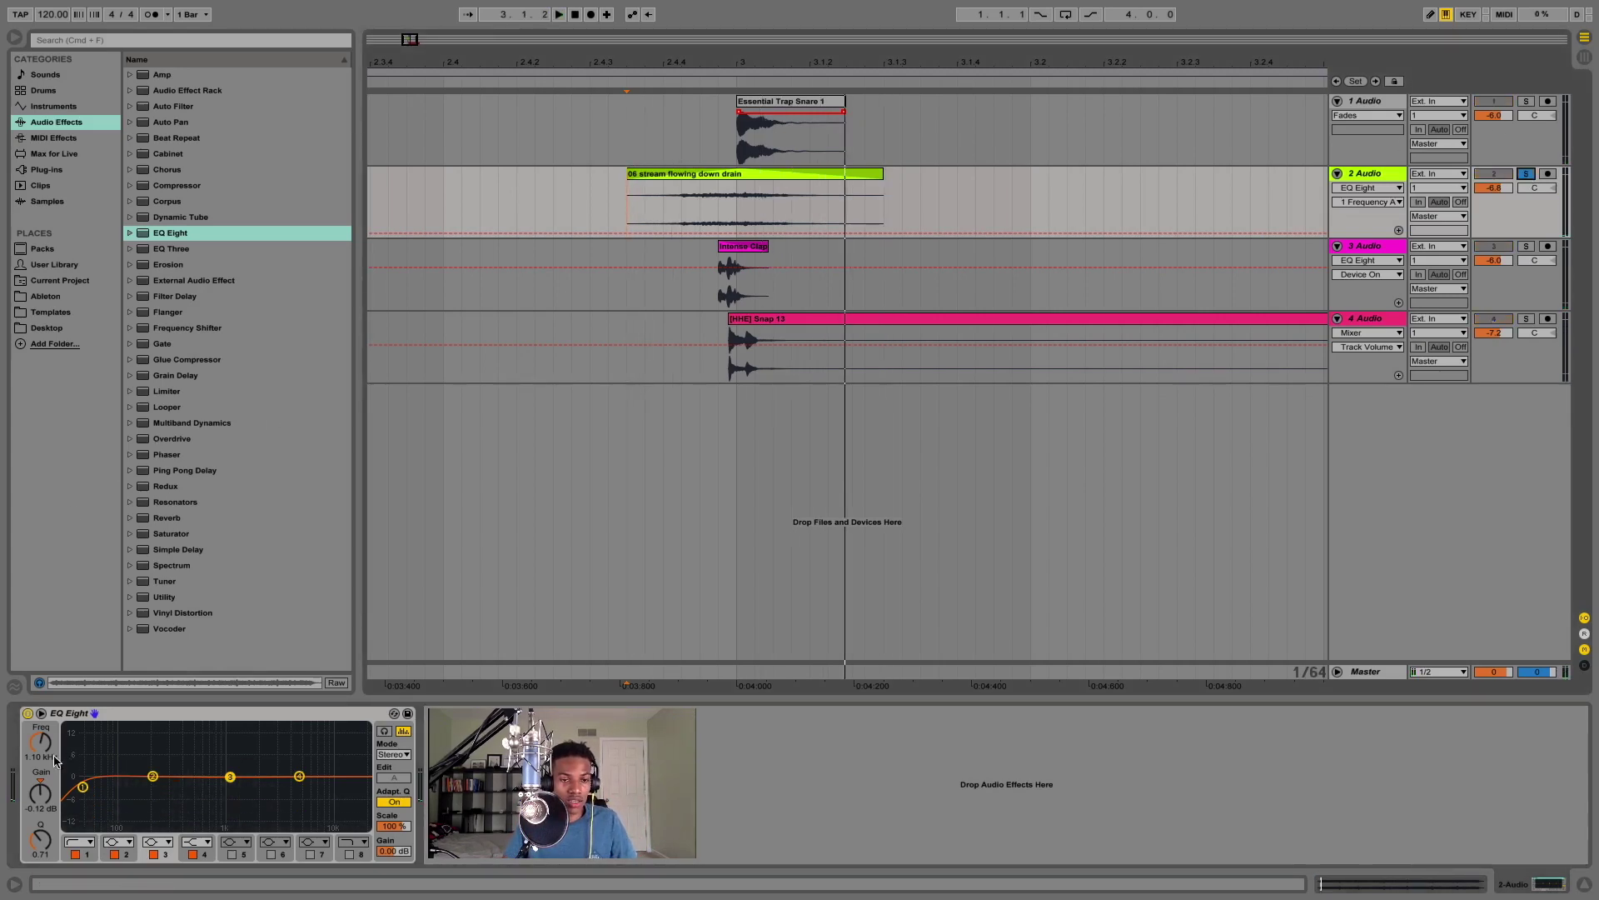
drag(42, 750, 264, 786)
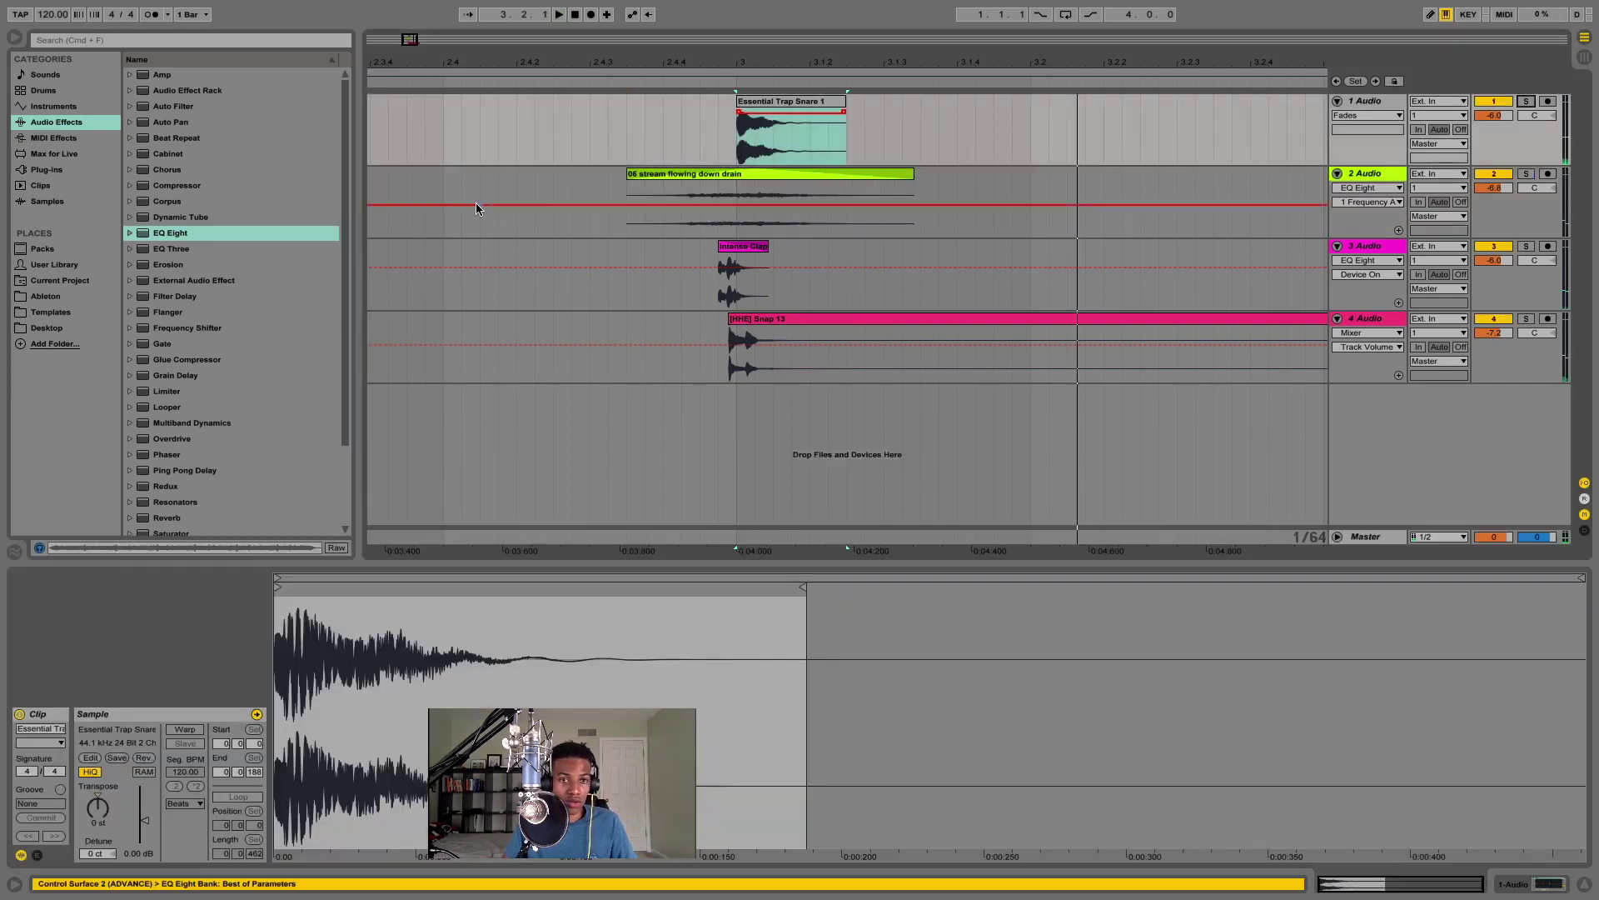
click(517, 201)
key(space)
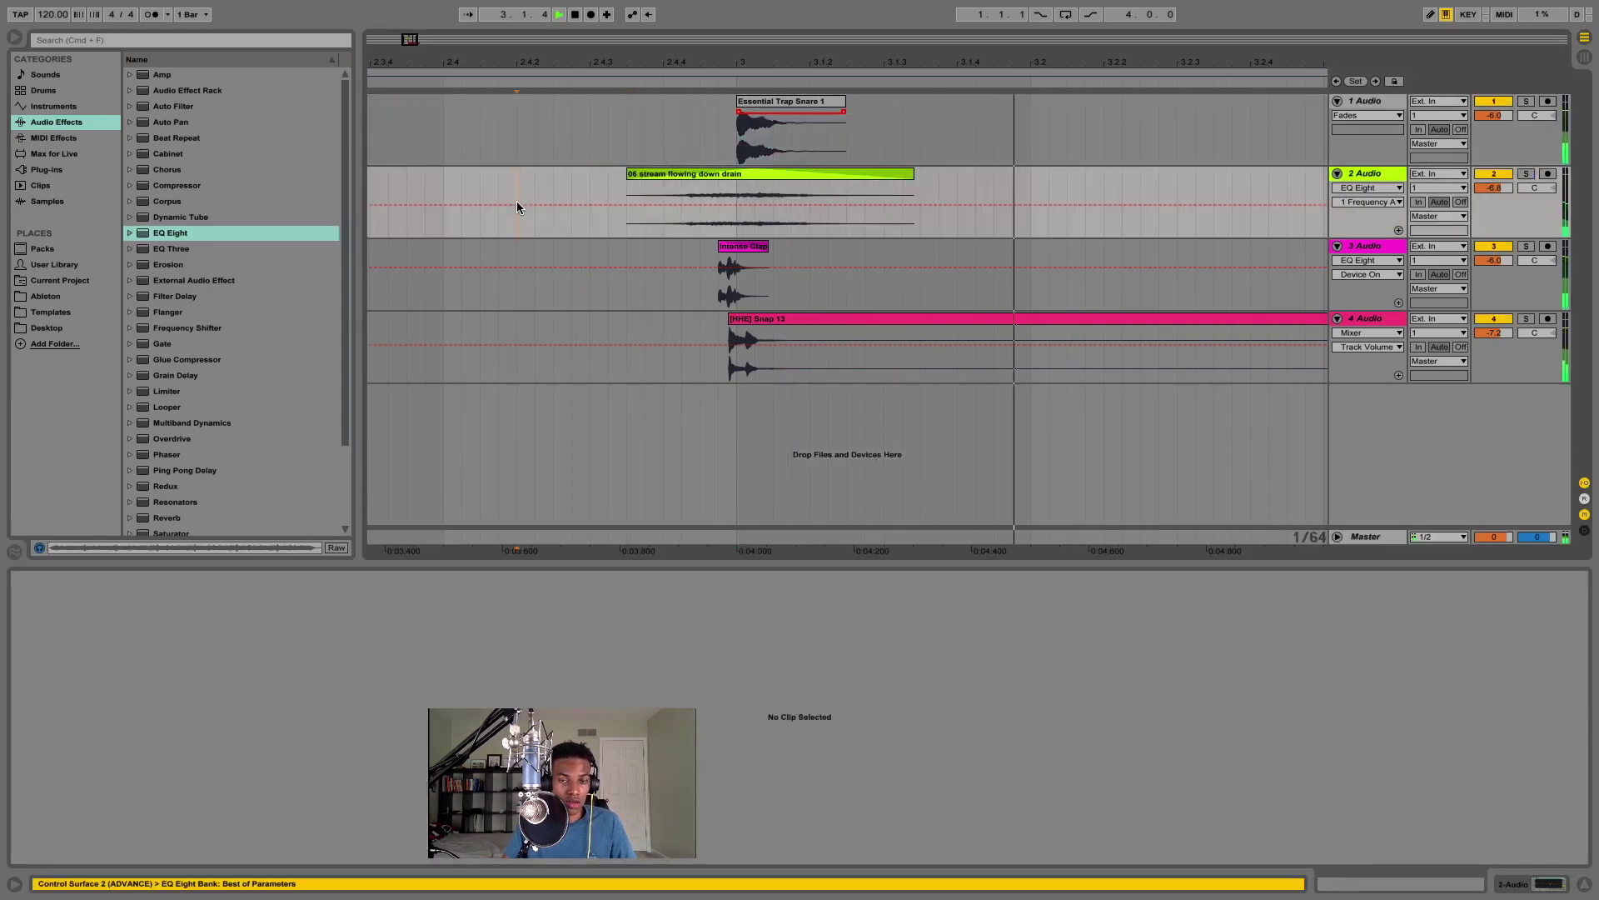
key(space)
Compare the layered snare with the stream track's EQ Eight bypassed and active, leaving the EQ on
key(shift+Tab)
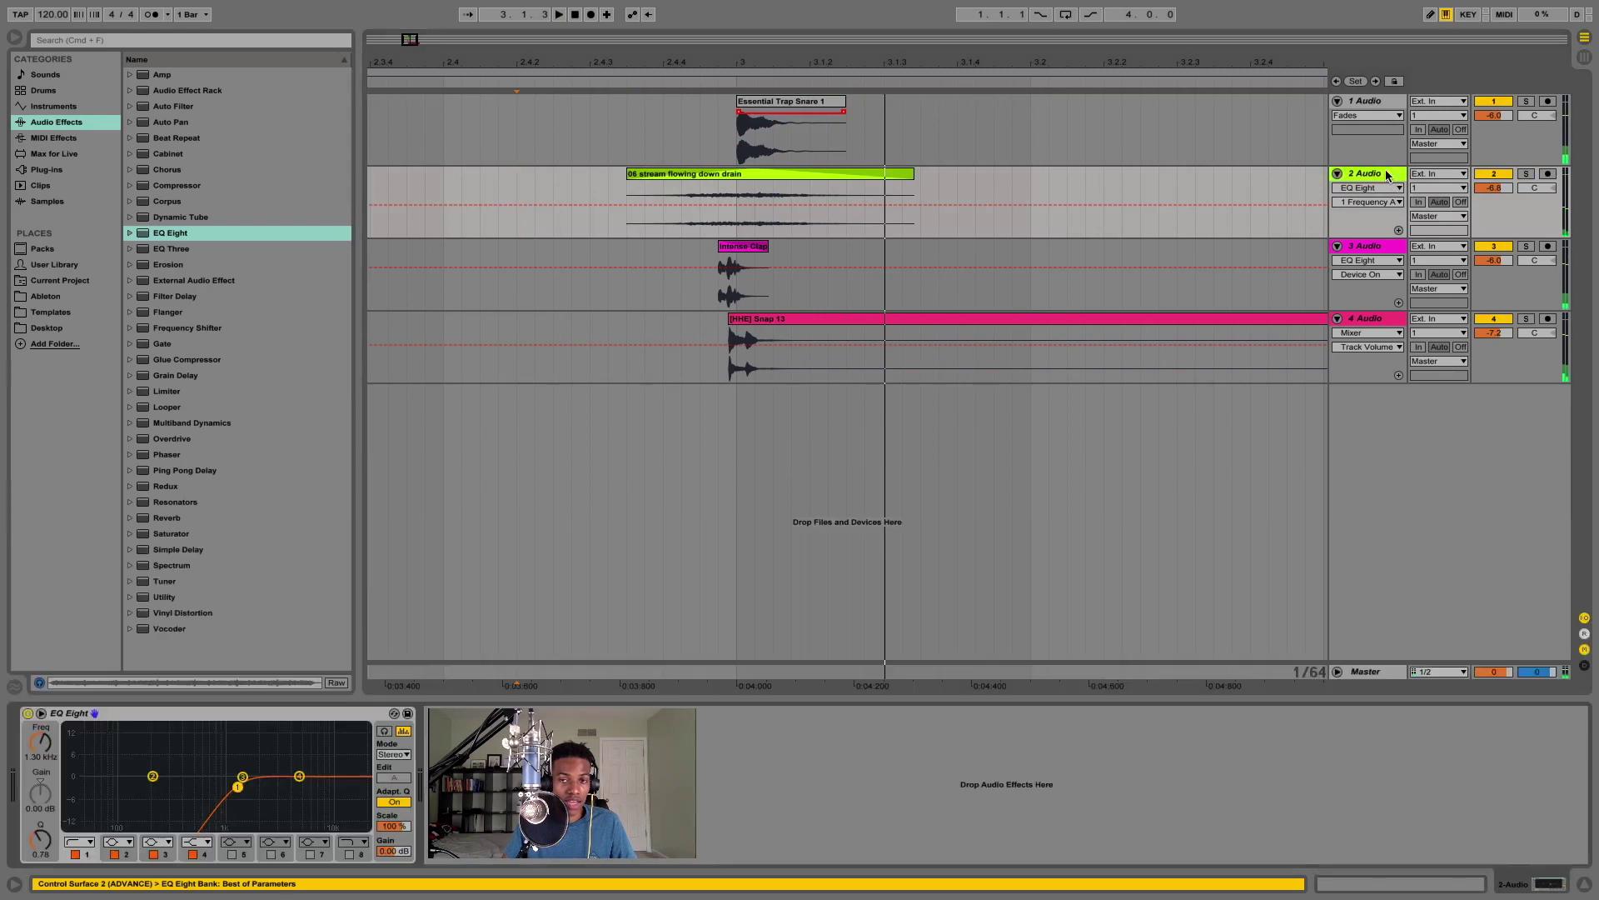
click(27, 713)
key(space)
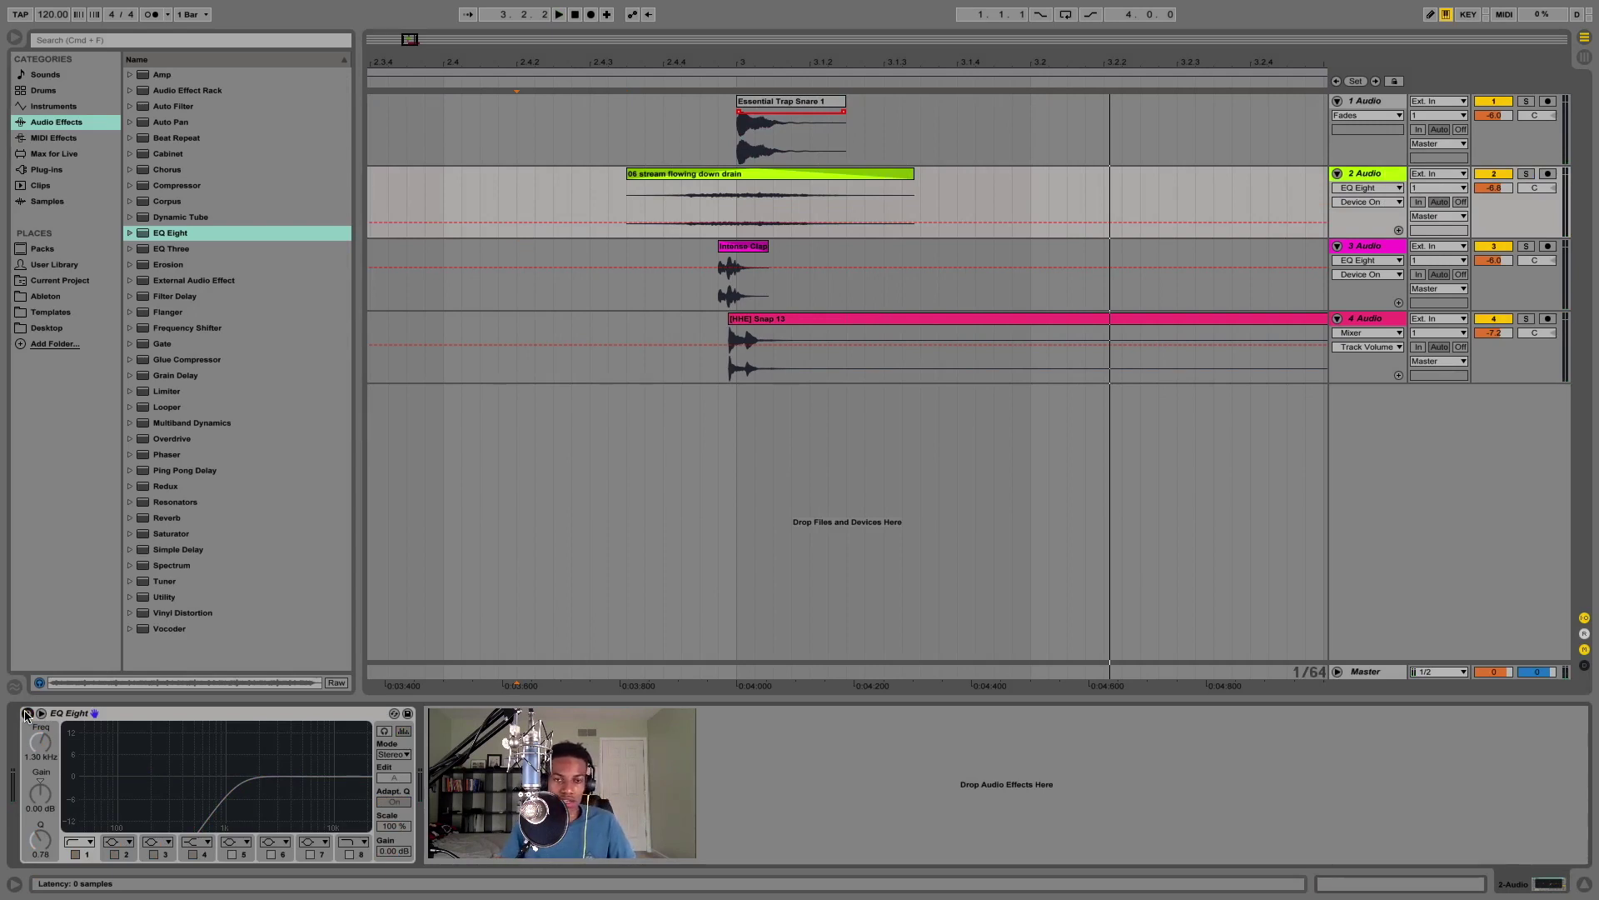
click(28, 713)
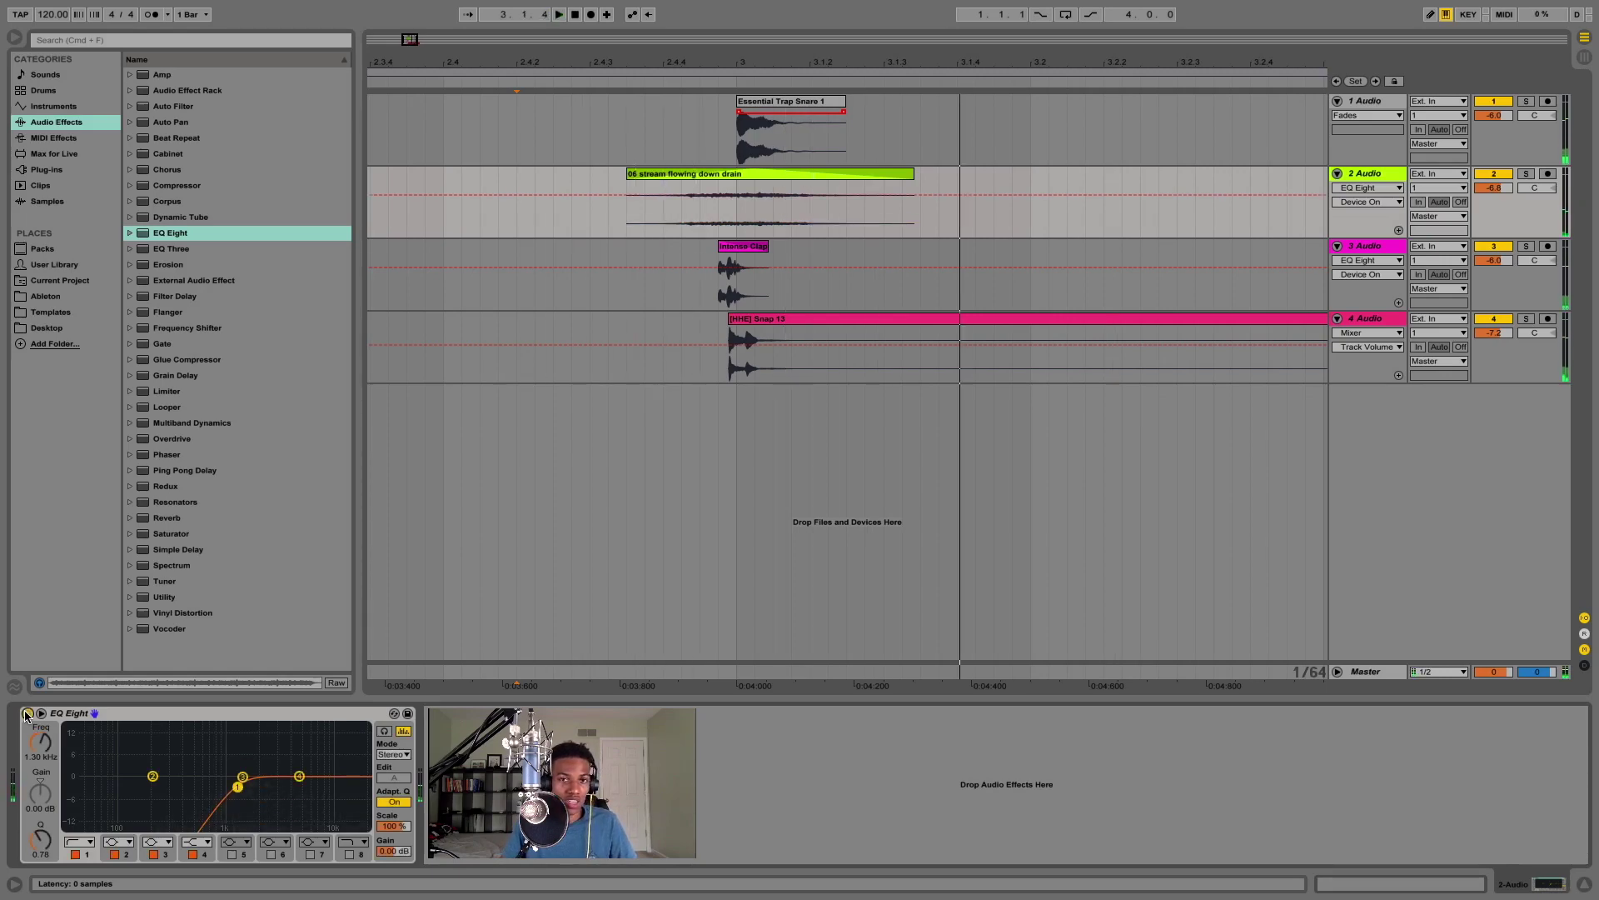
click(28, 713)
key(space)
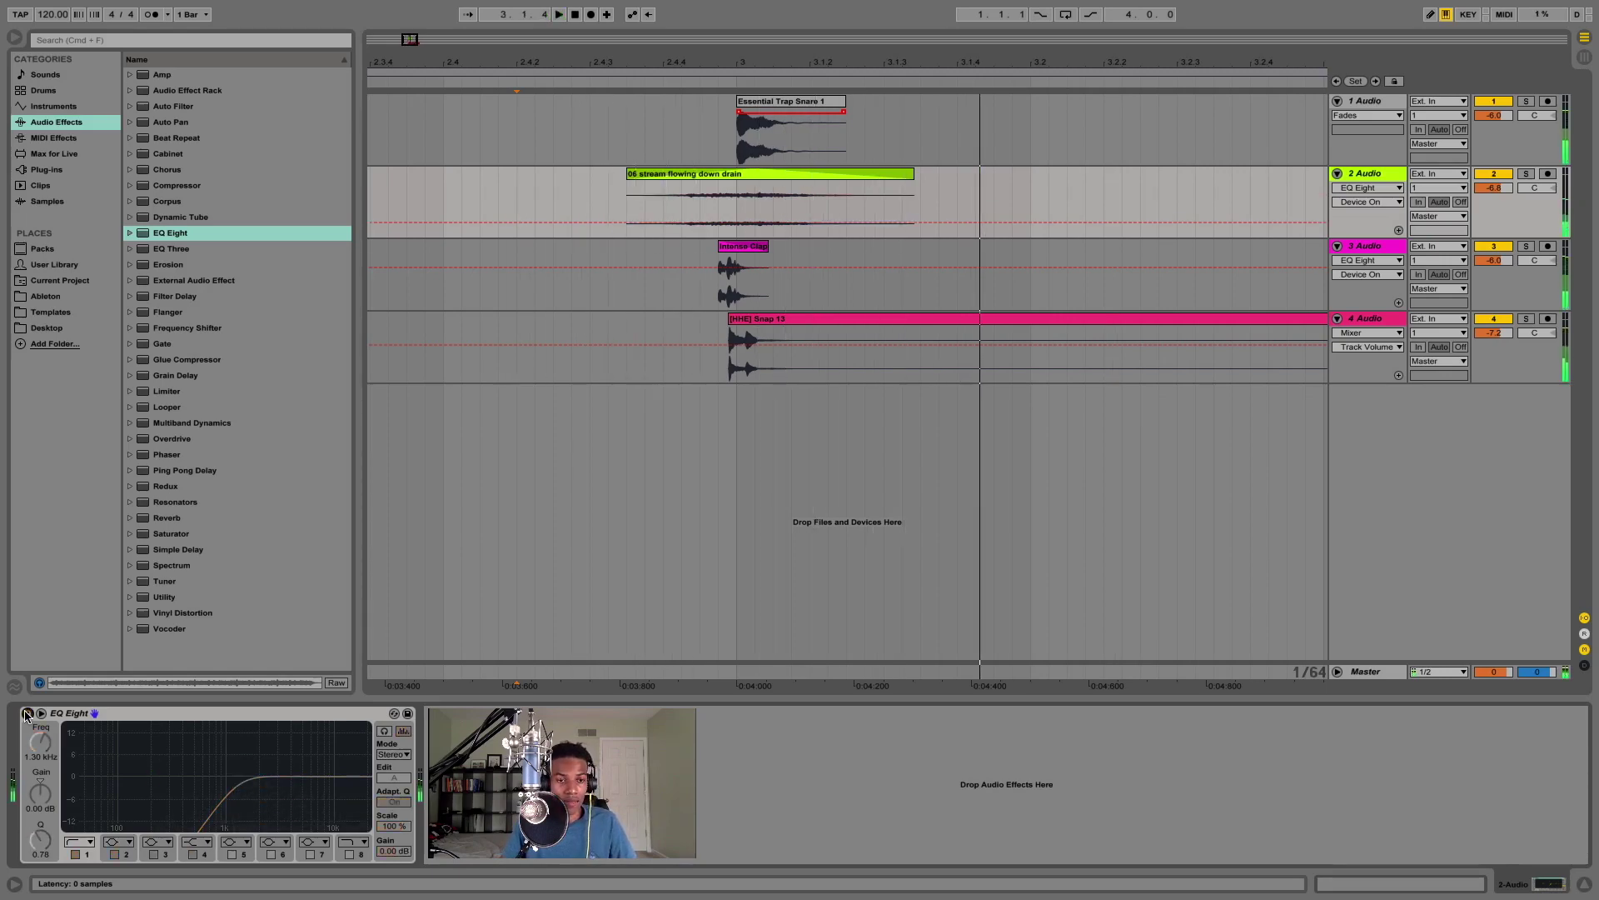
click(28, 713)
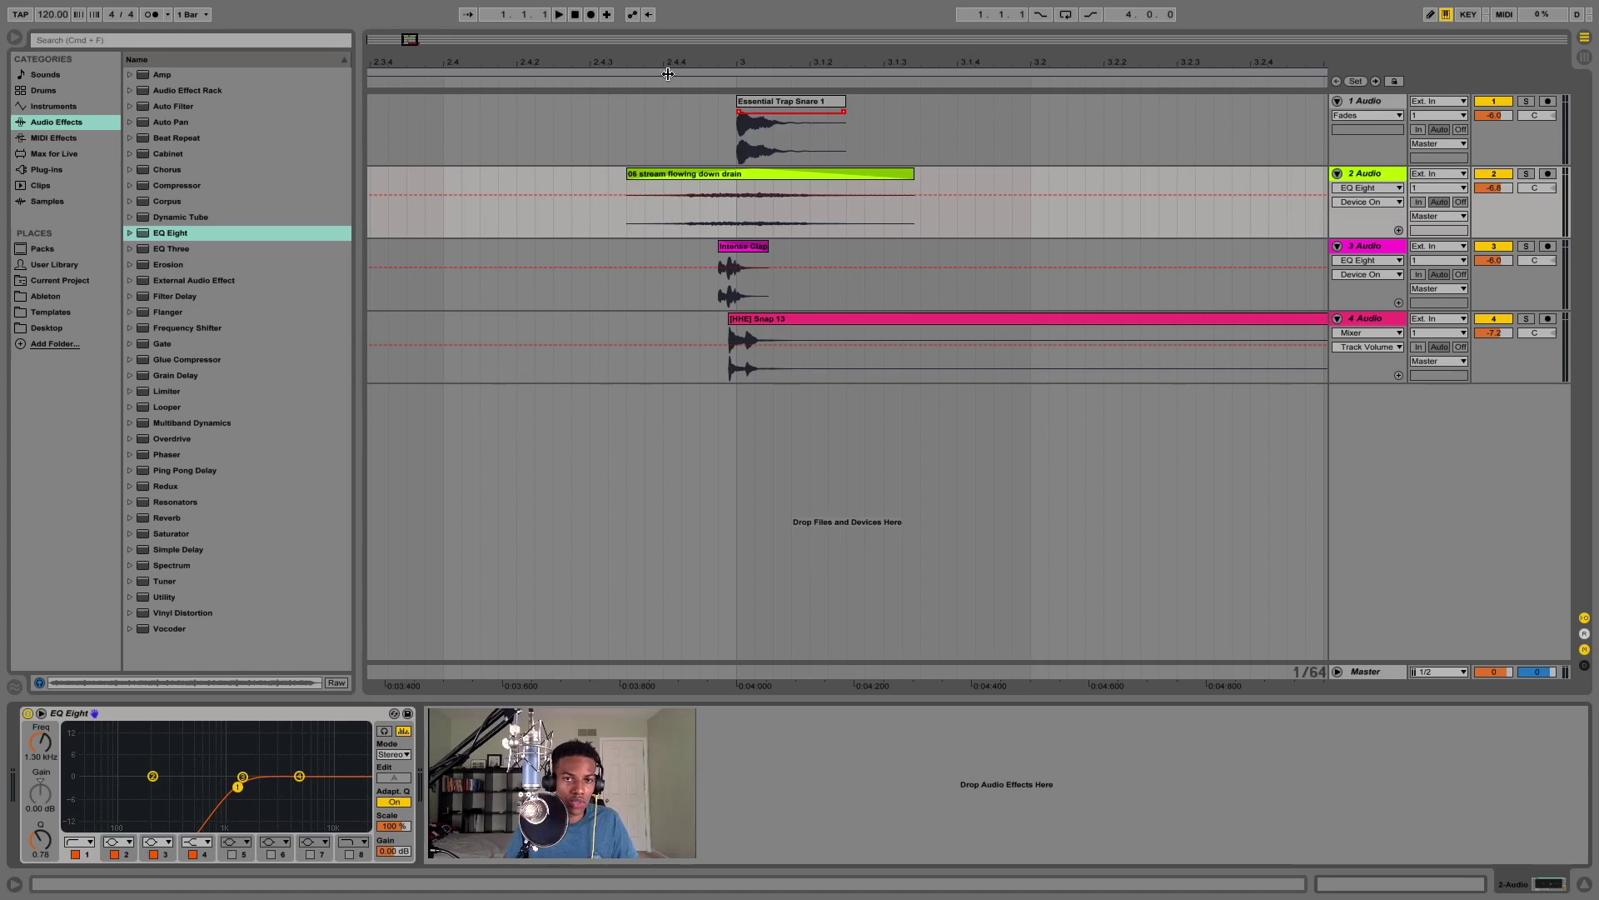
drag(735, 66, 733, 67)
drag(869, 67, 868, 55)
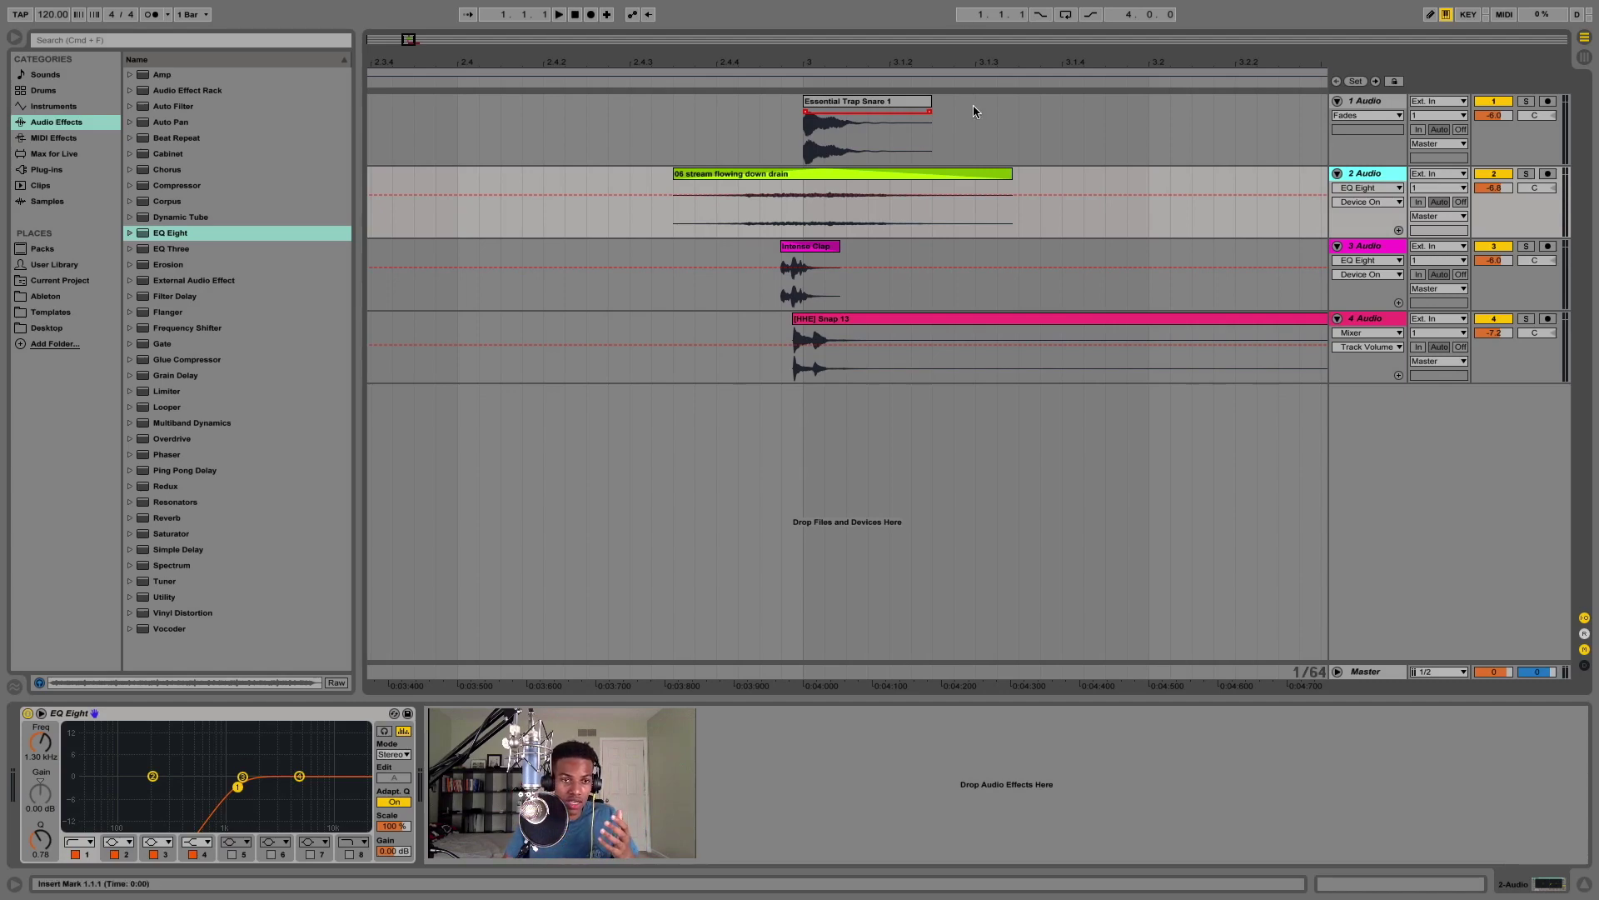
scroll(974, 111, left, 2)
scroll(975, 111, left, 3)
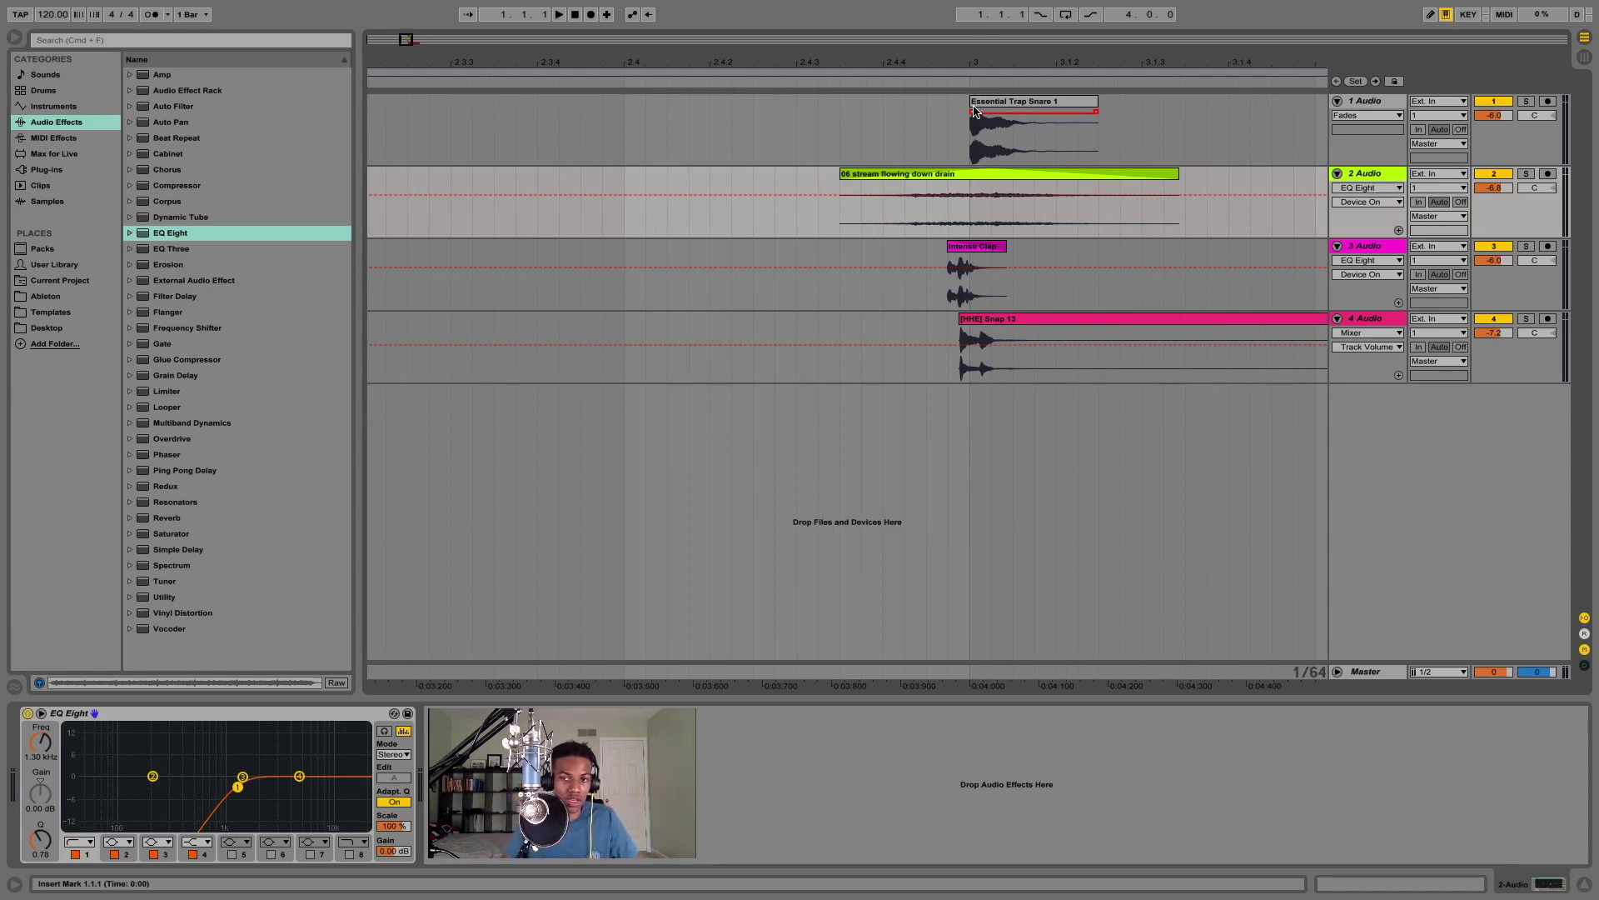
scroll(1017, 110, right, 6)
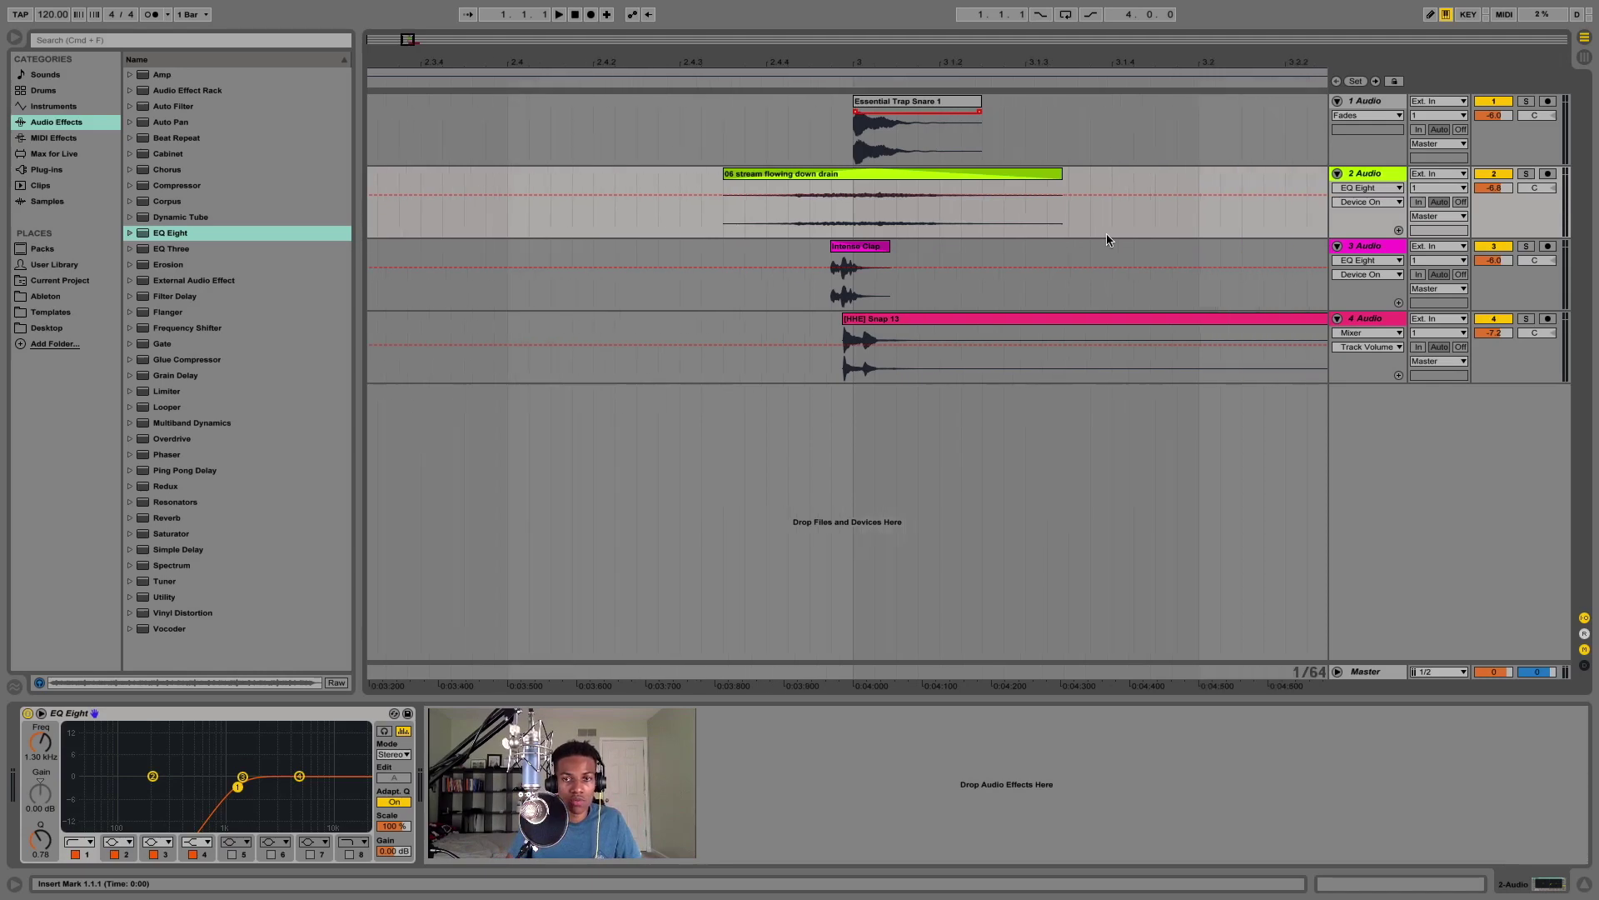
Solo the clap track and play the clap on its own
click(1525, 246)
click(793, 264)
key(space)
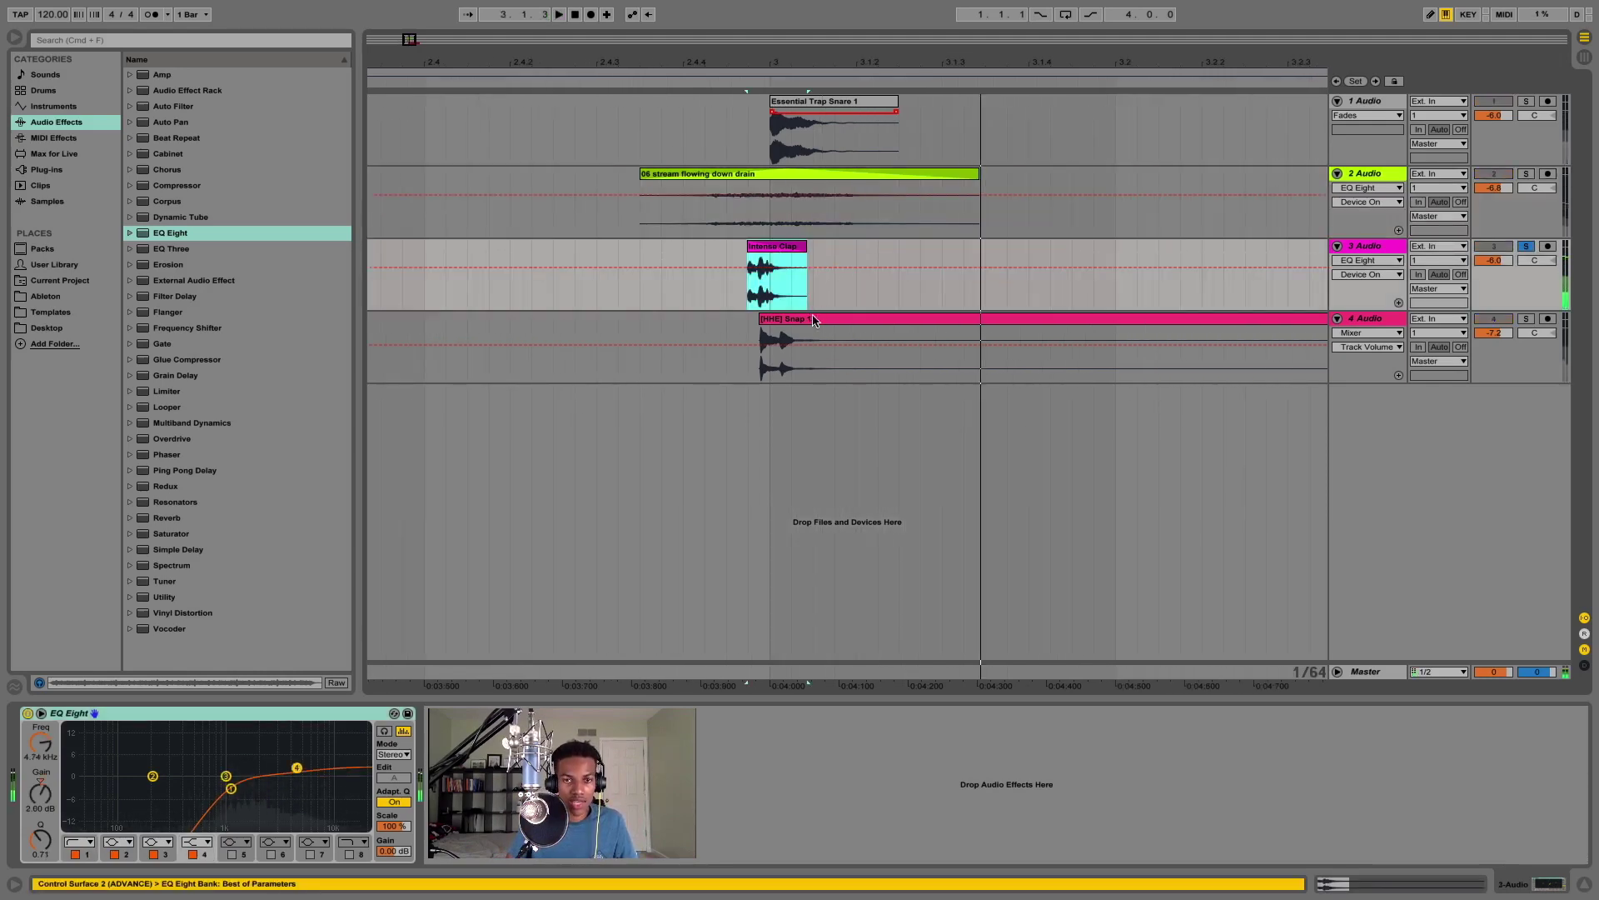
Solo the snap track to hear the snap alone, and unsolo it to play all the layers together
click(807, 321)
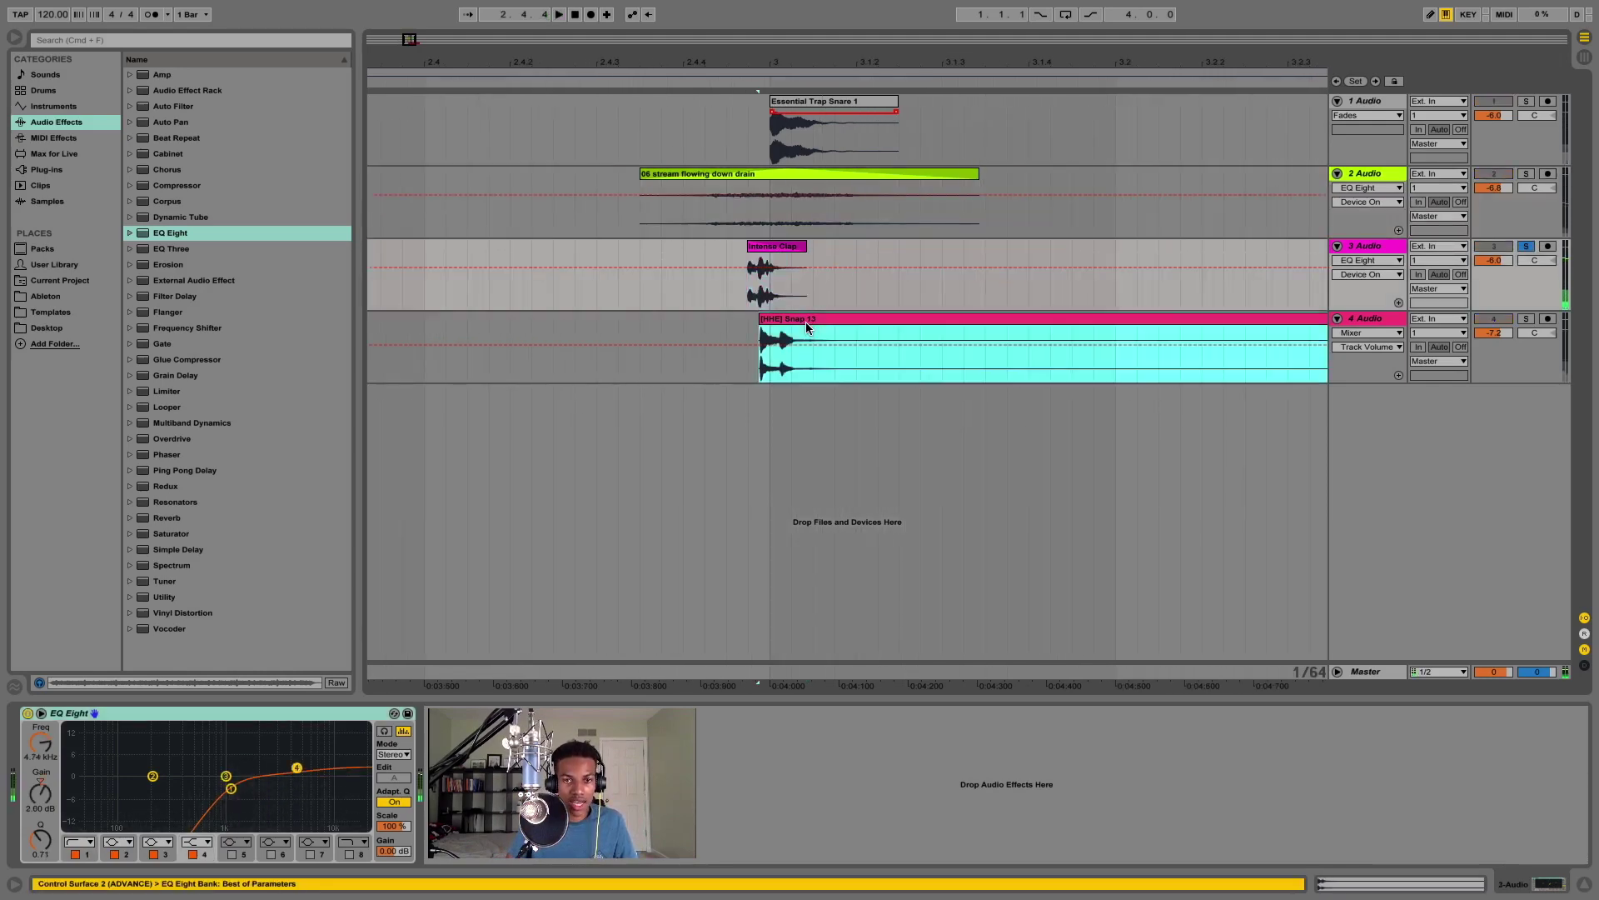
click(1526, 318)
key(space)
key(space)
click(1525, 318)
key(space)
key(space)
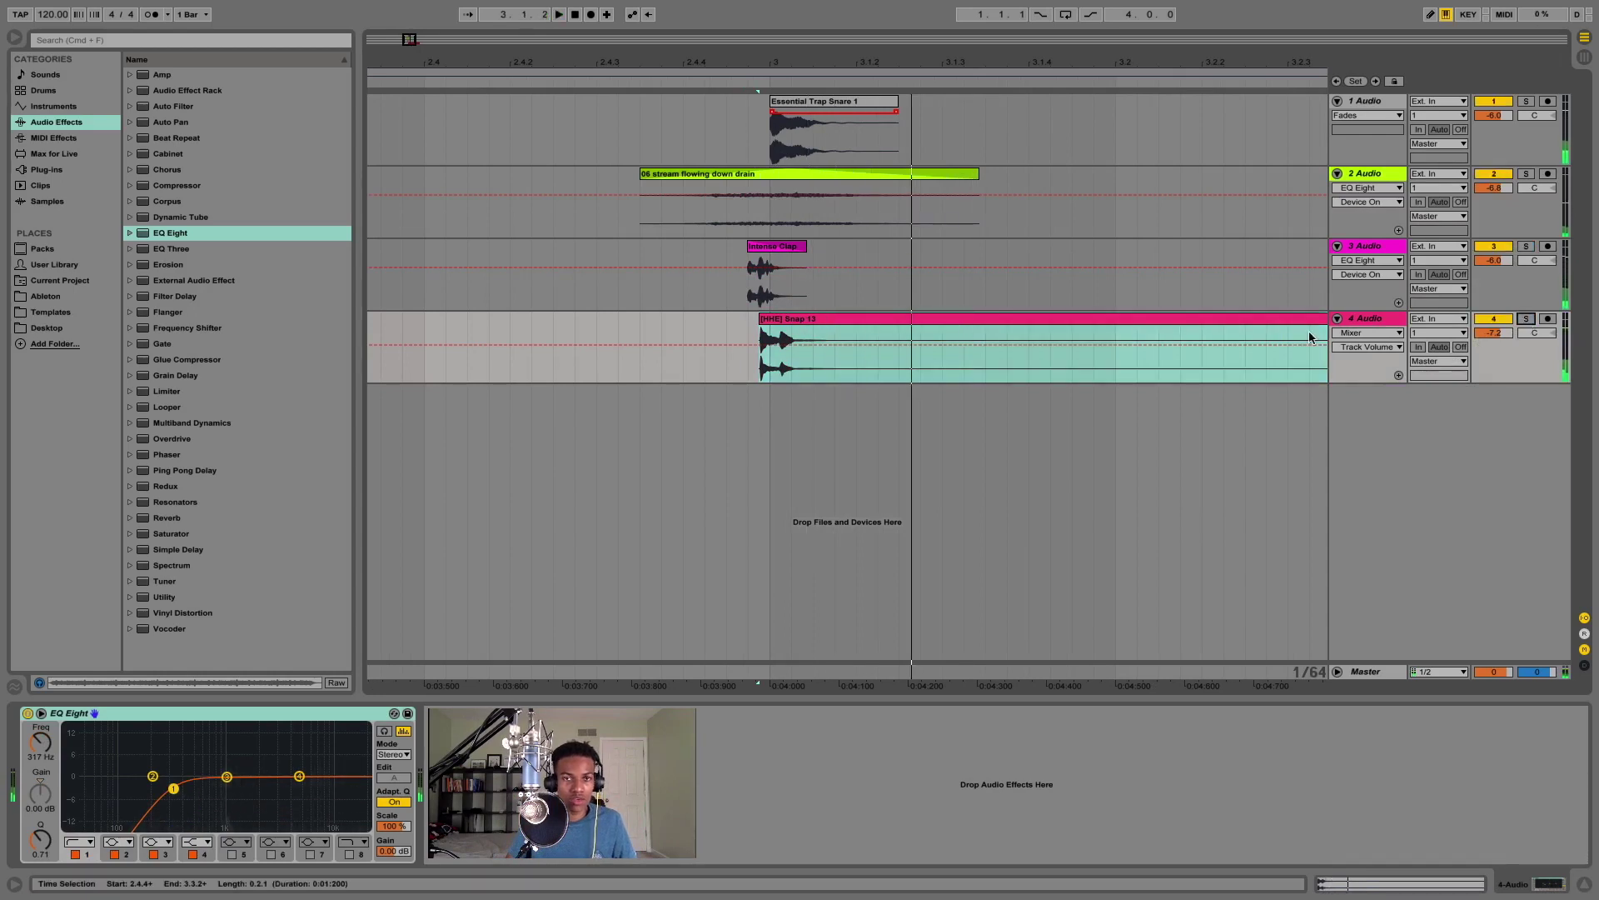
Solo the snap track, set its pan to 30L, and play the panned snap
click(1526, 318)
drag(1535, 332, 1539, 342)
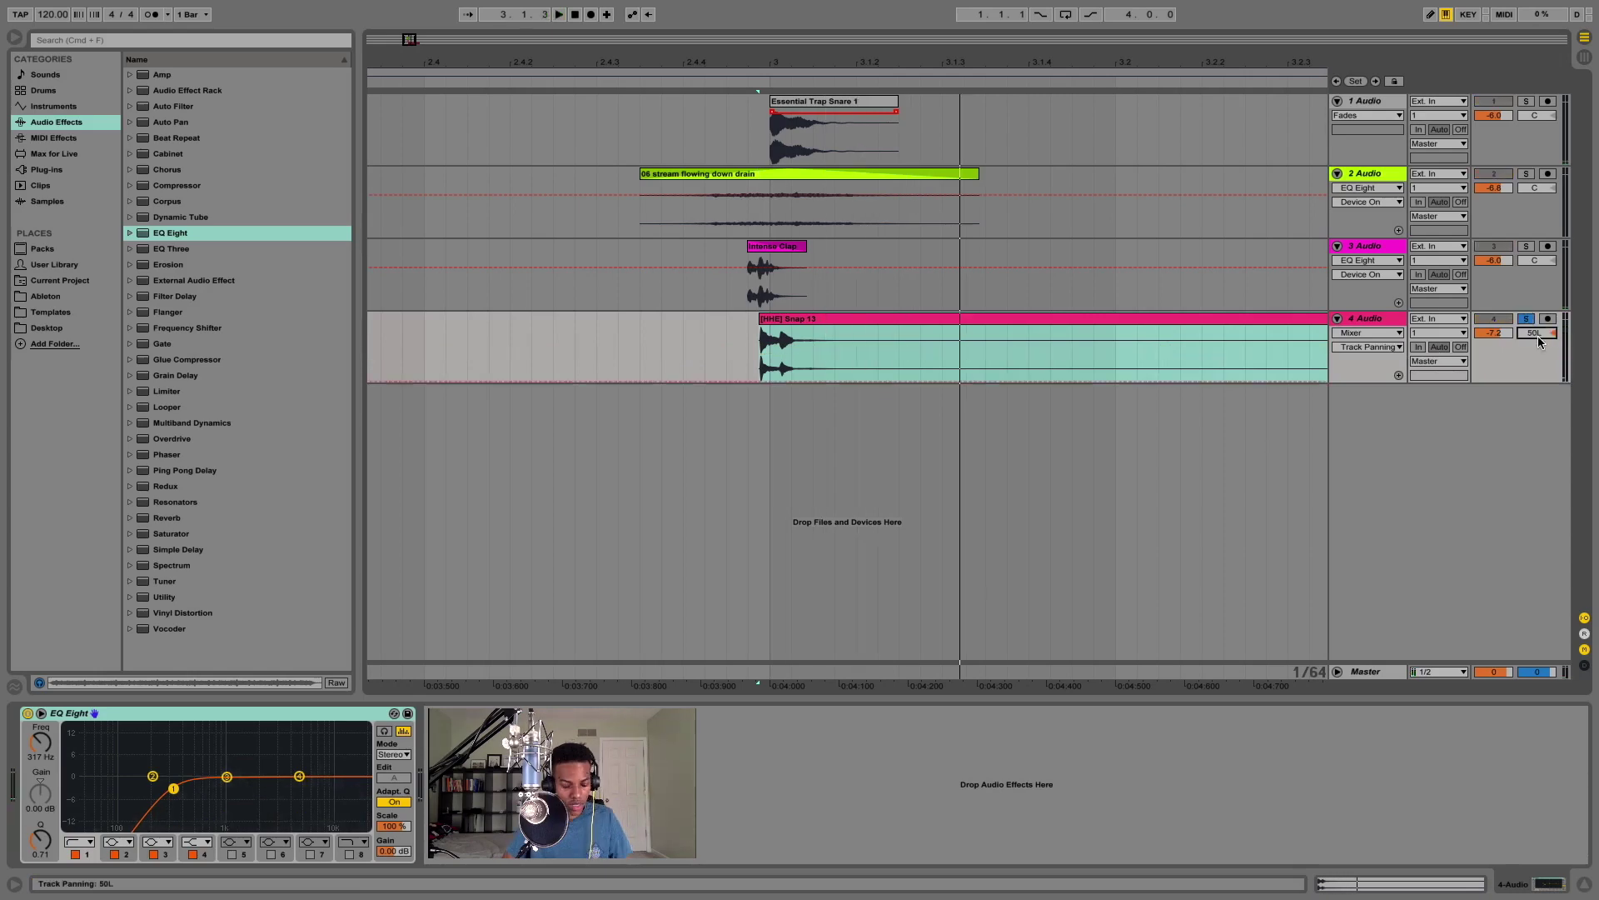
text(-30)
key(Return)
key(space)
key(space)
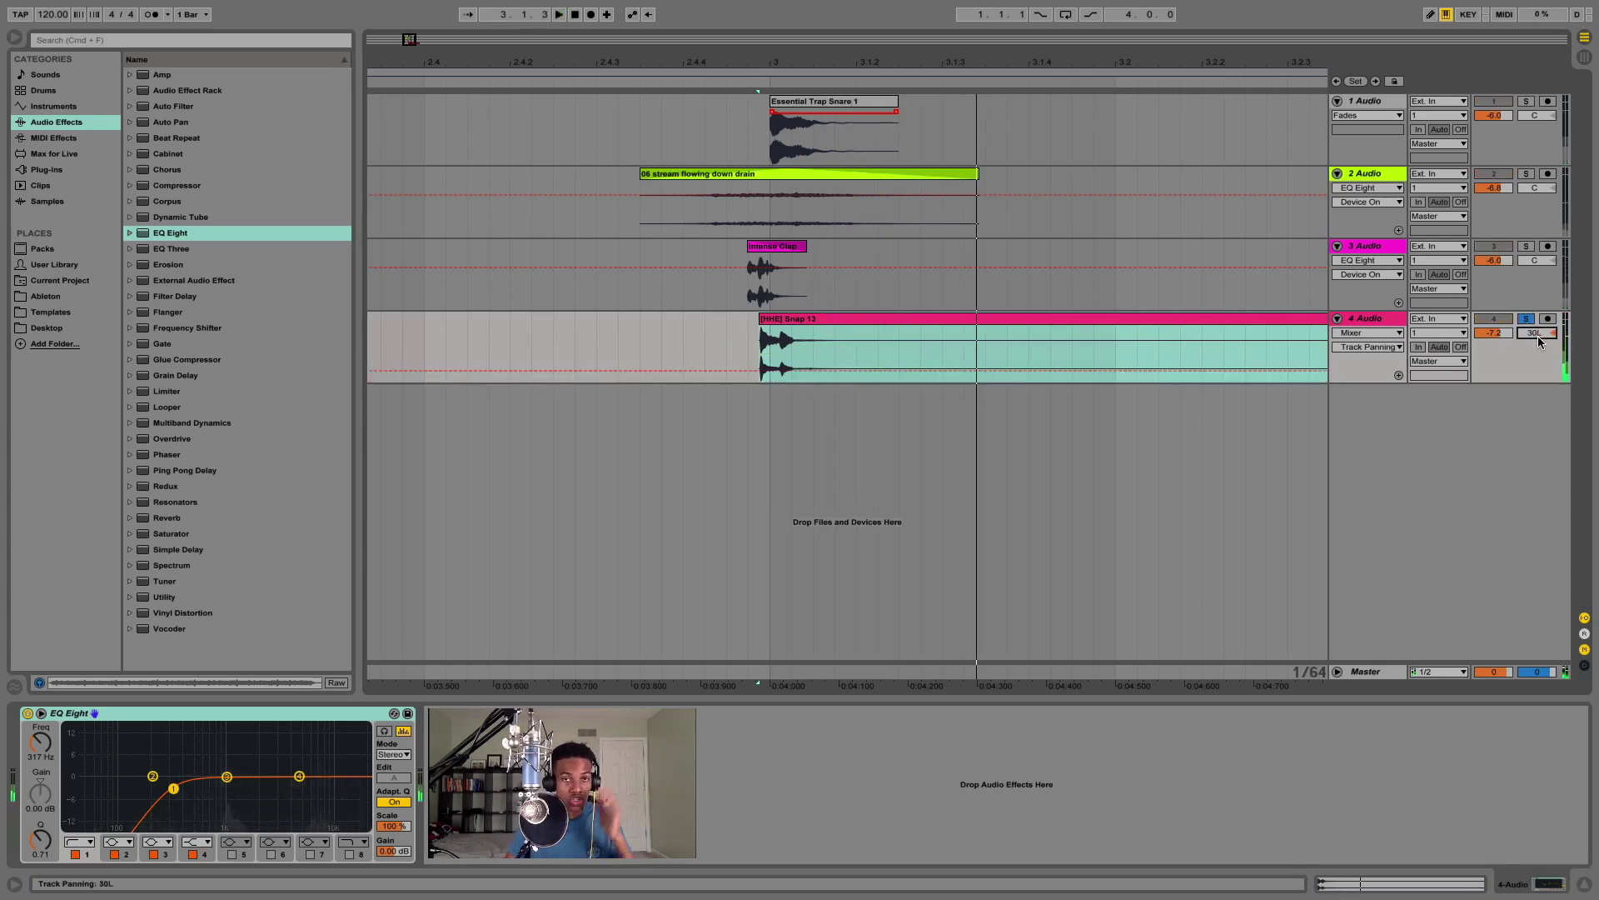
Solo the clap track, play the clap, and set its pan to 30R
click(1526, 246)
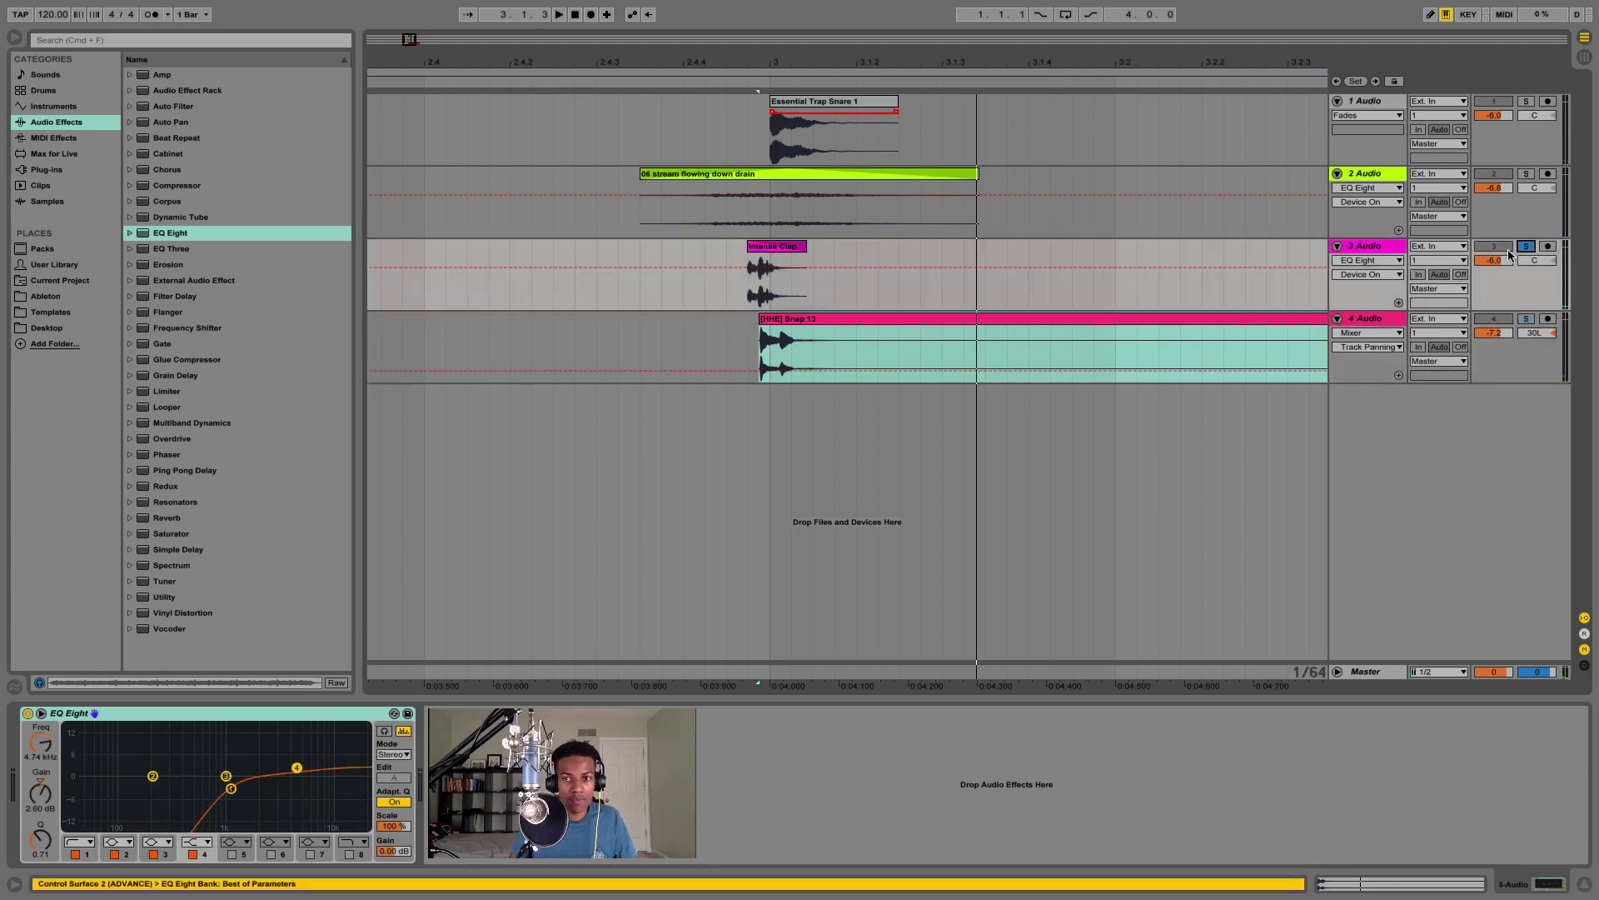
click(783, 242)
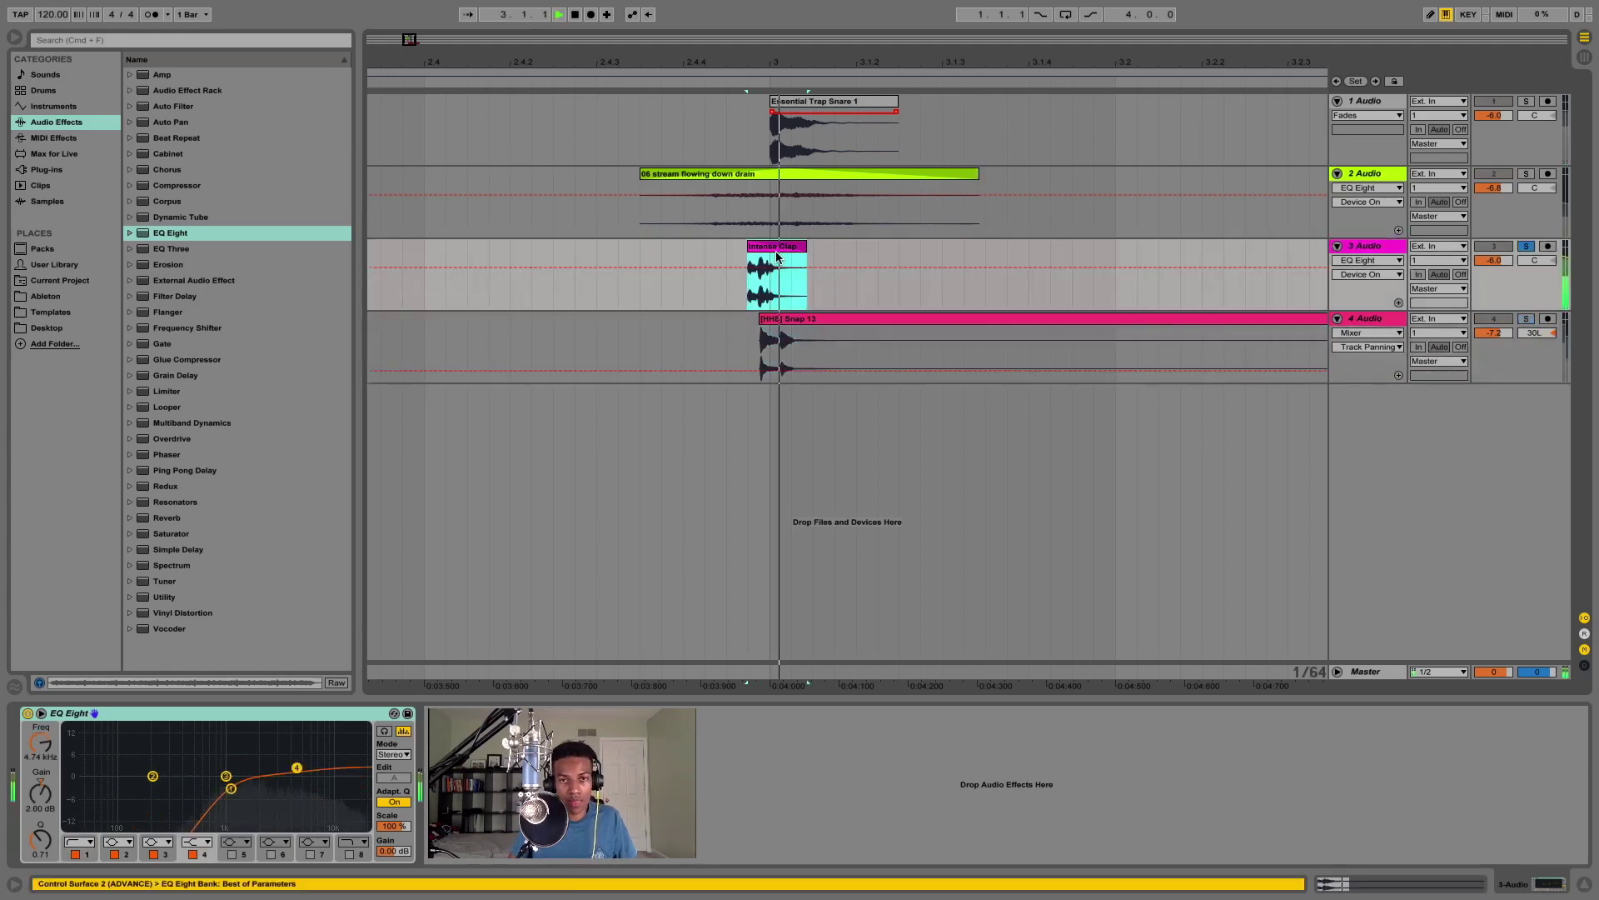
click(1532, 262)
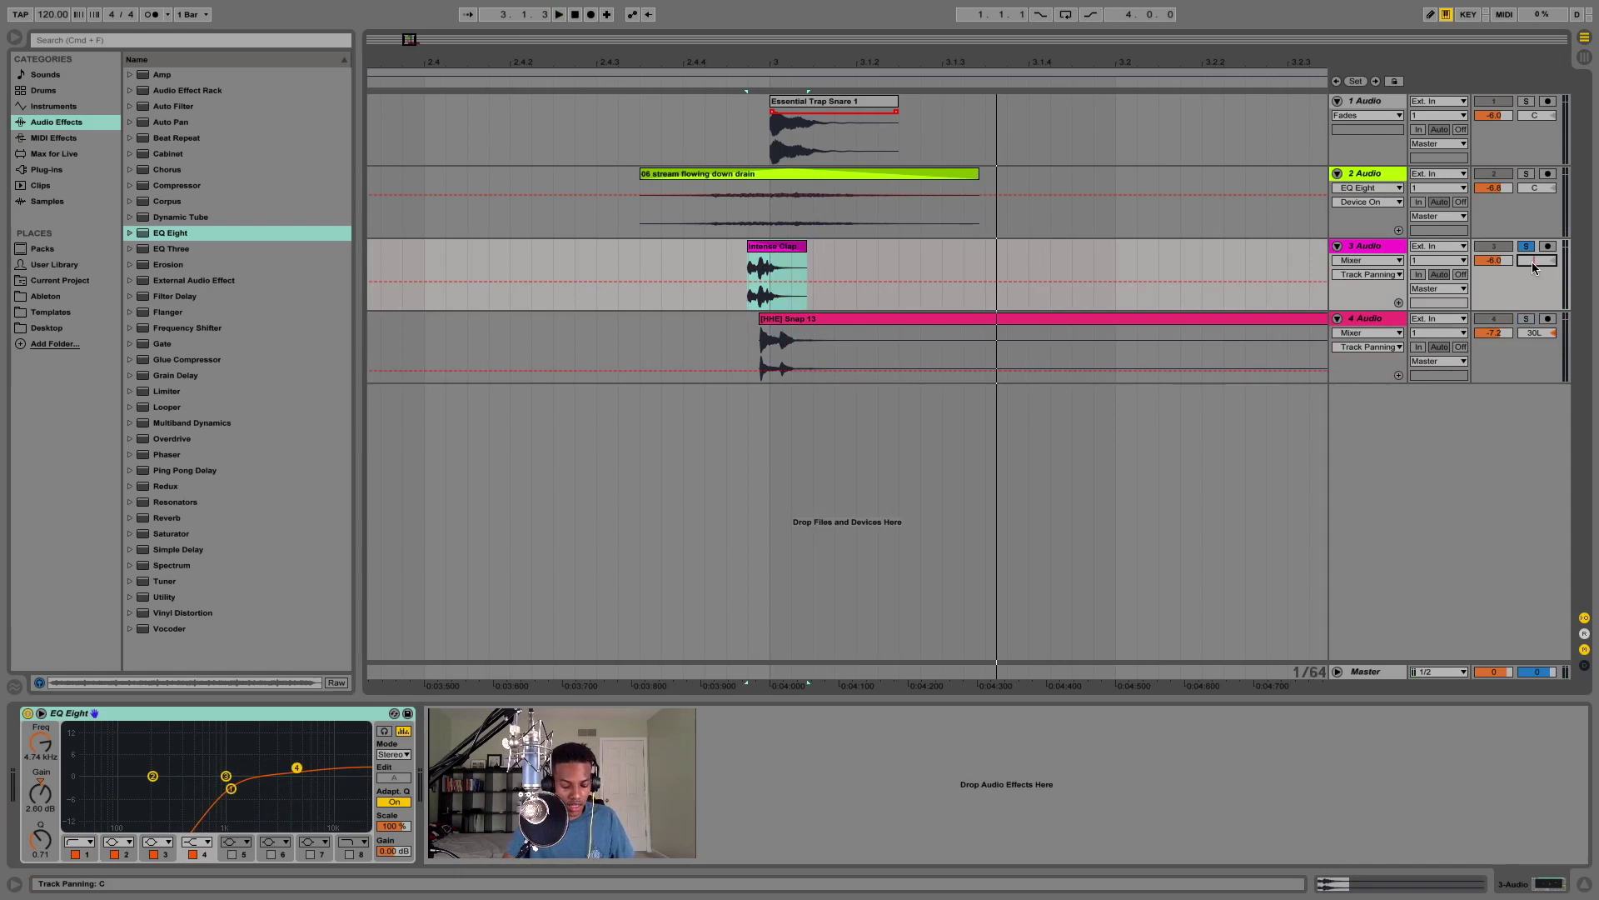
drag(1532, 262, 1533, 325)
Compare the panned snap and clap by soloing each in turn, and unsolo them to play all the layers together
click(1526, 320)
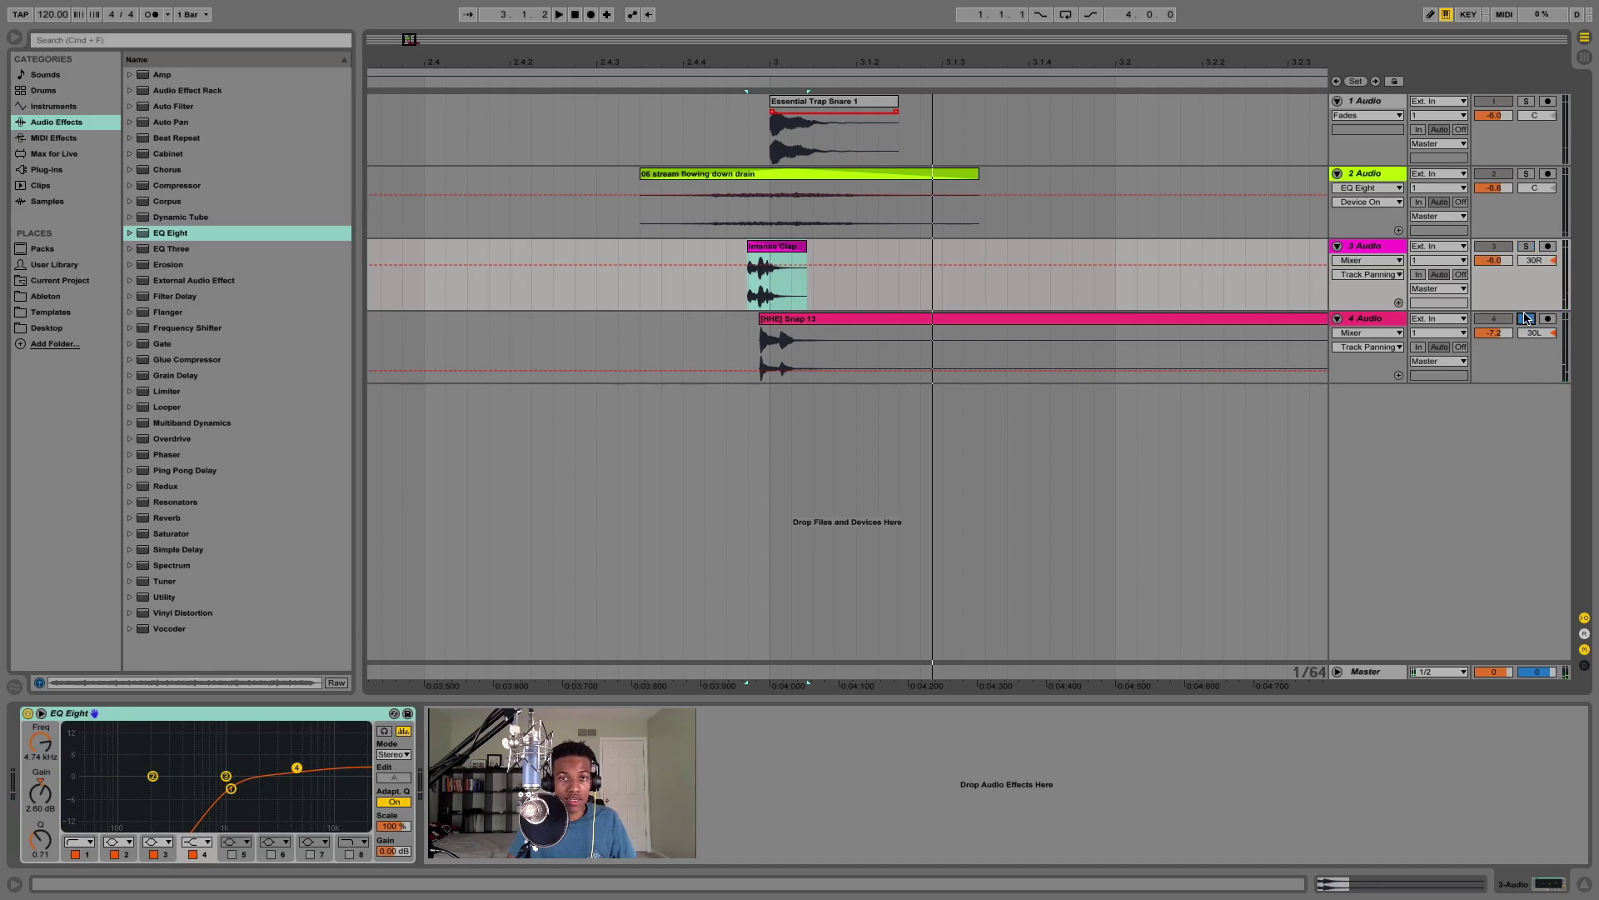
click(1526, 246)
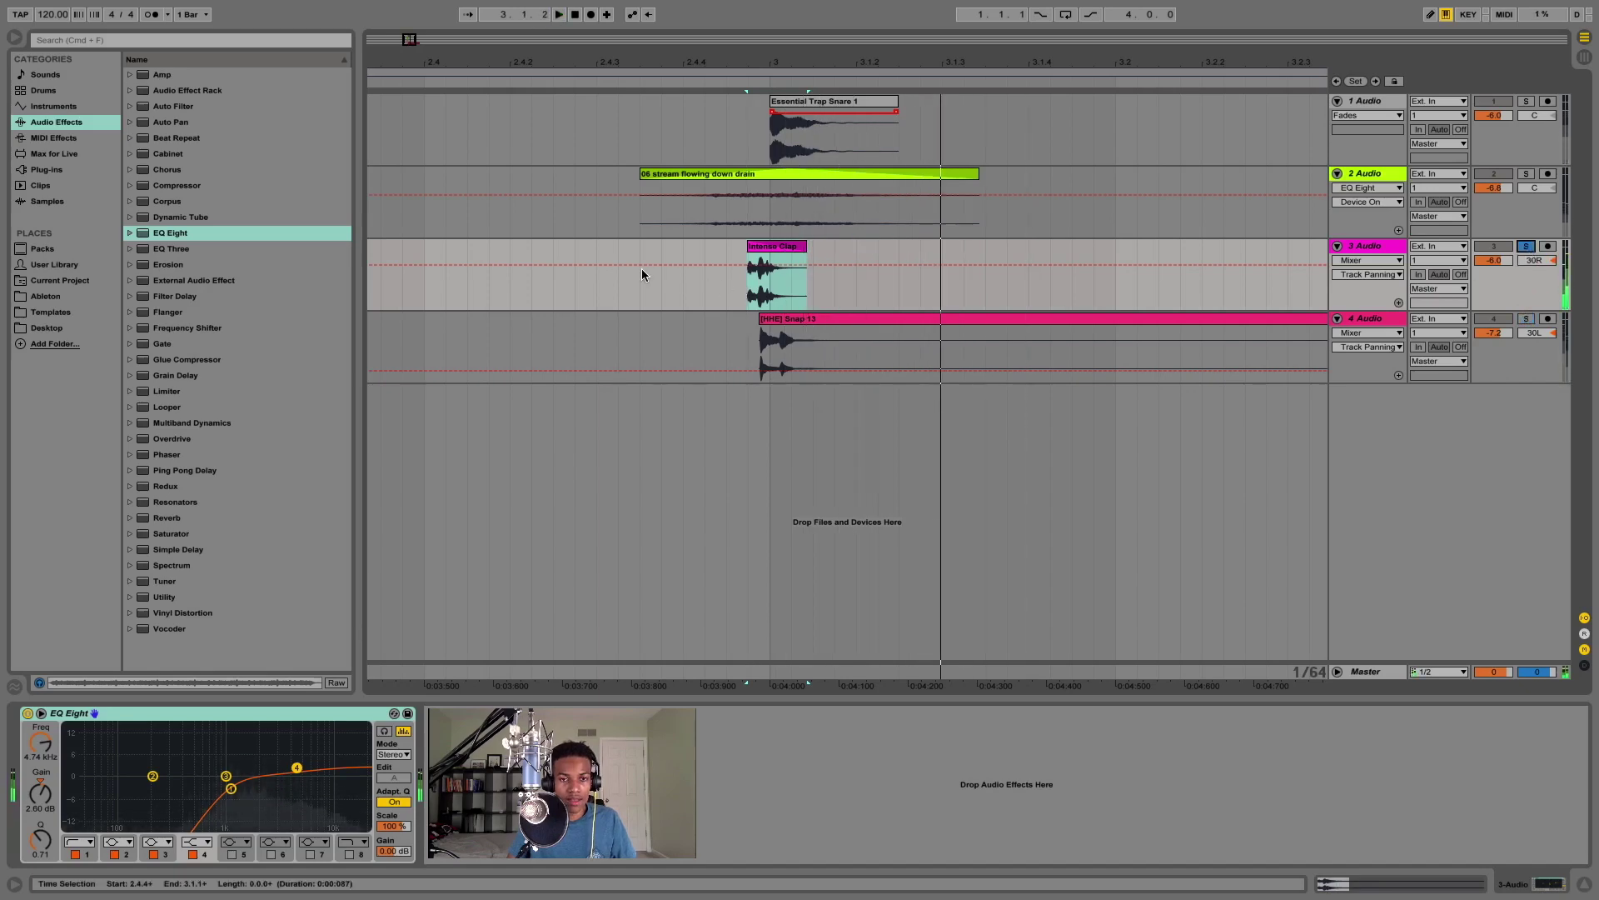
click(642, 275)
click(1526, 246)
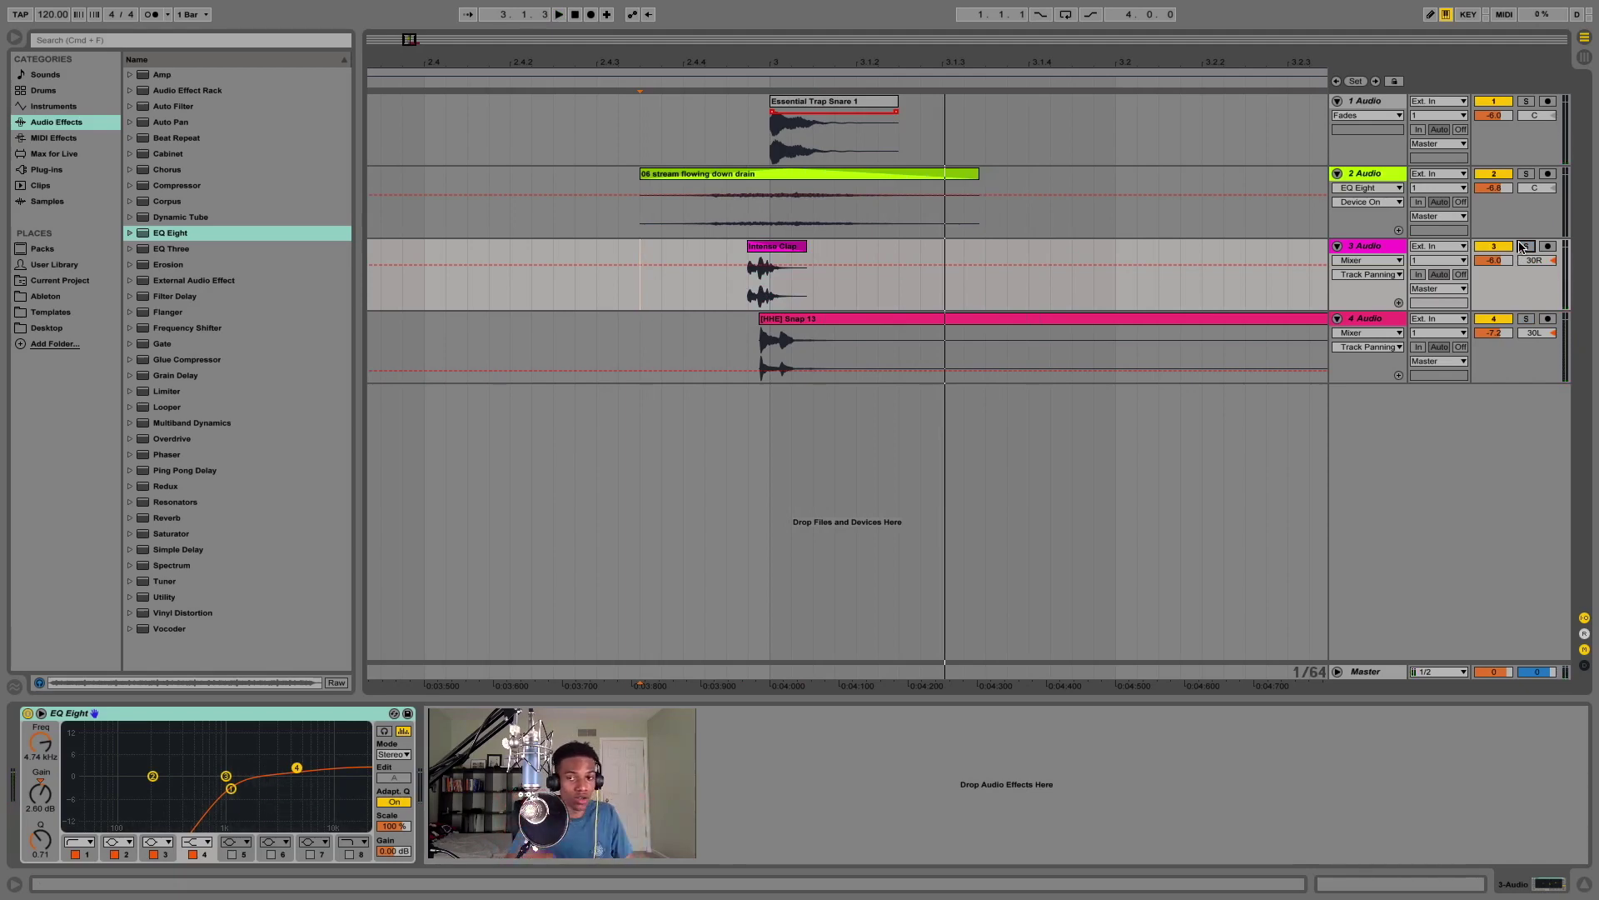
Add an unlinked Simple Delay in Time mode to the stream track, with 1.00 ms left, 15.0 ms right and 100% dry/wet
click(1377, 179)
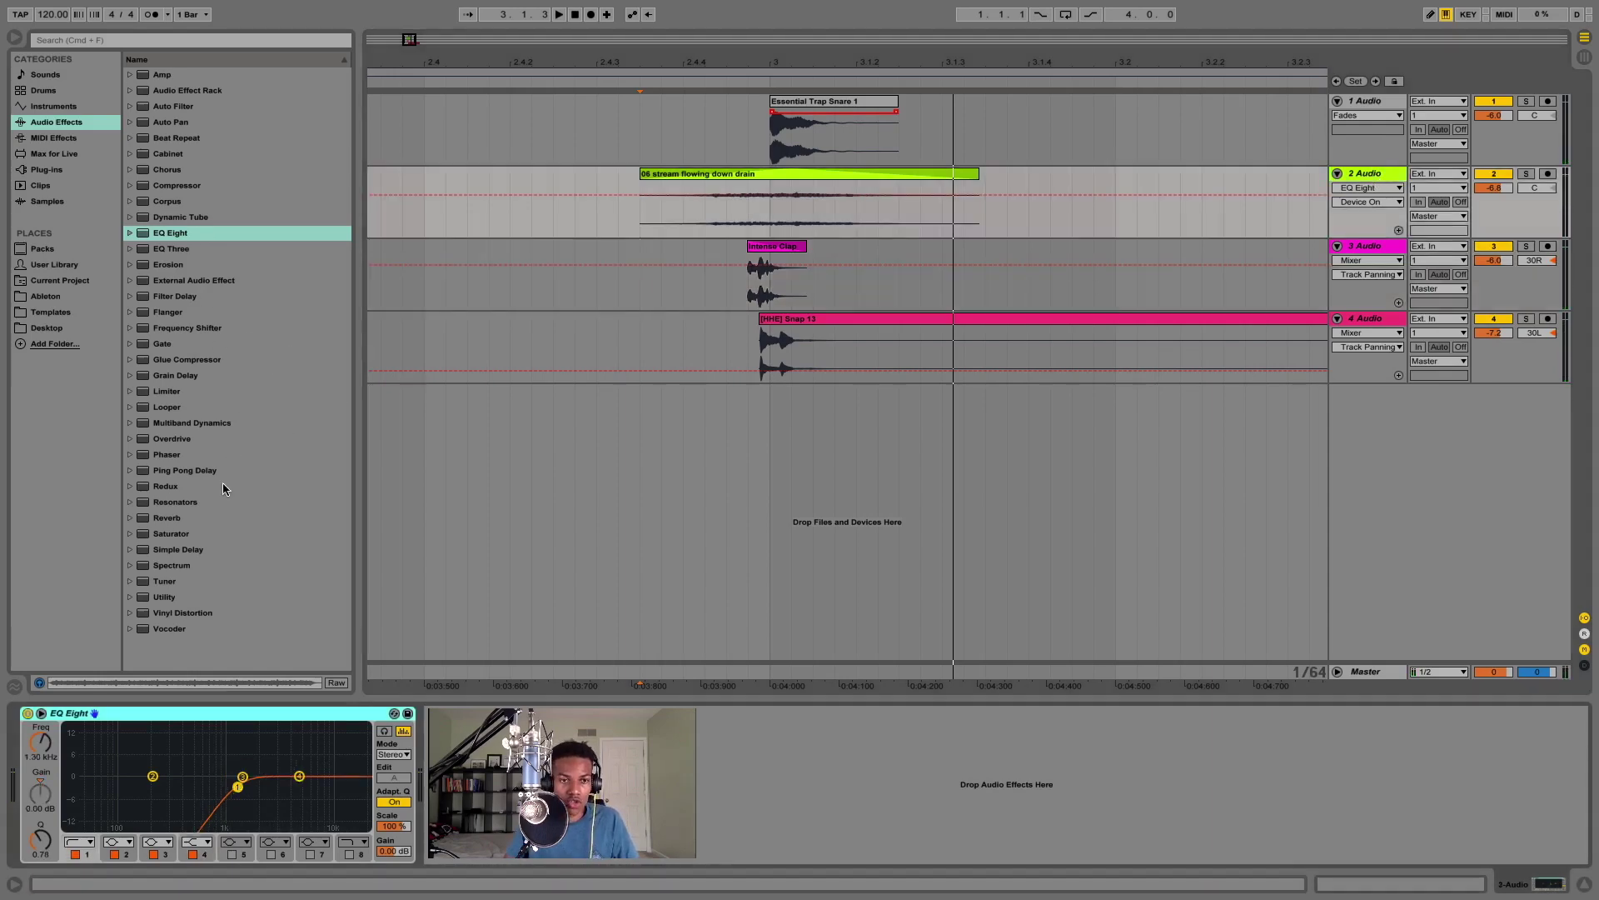
double_click(179, 549)
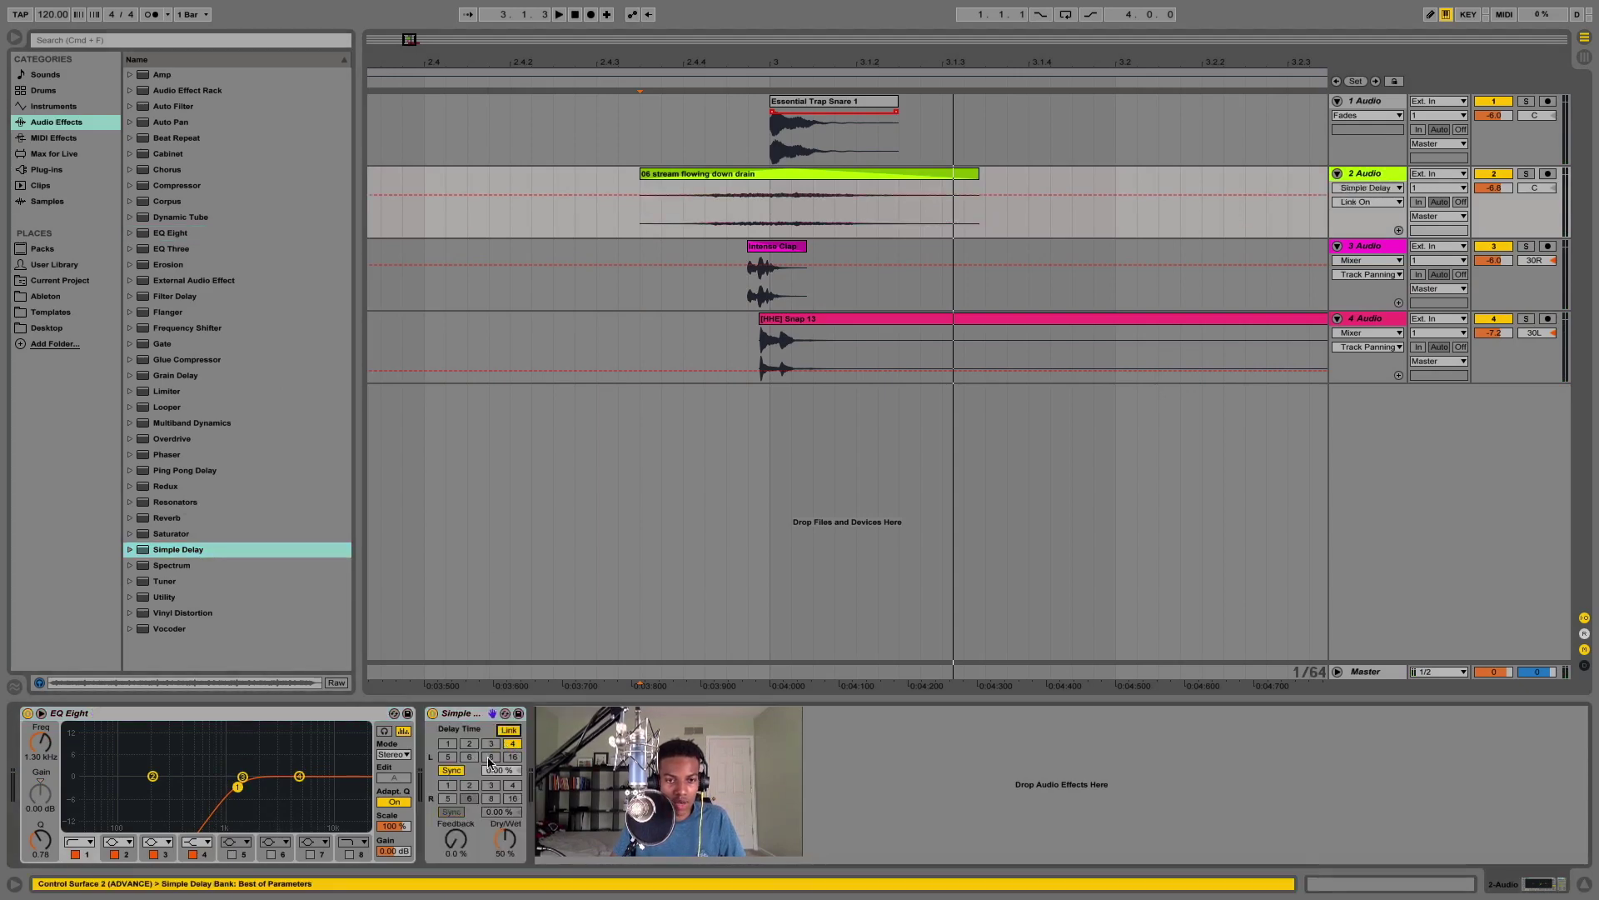
click(509, 730)
click(450, 771)
click(451, 812)
drag(509, 772, 512, 806)
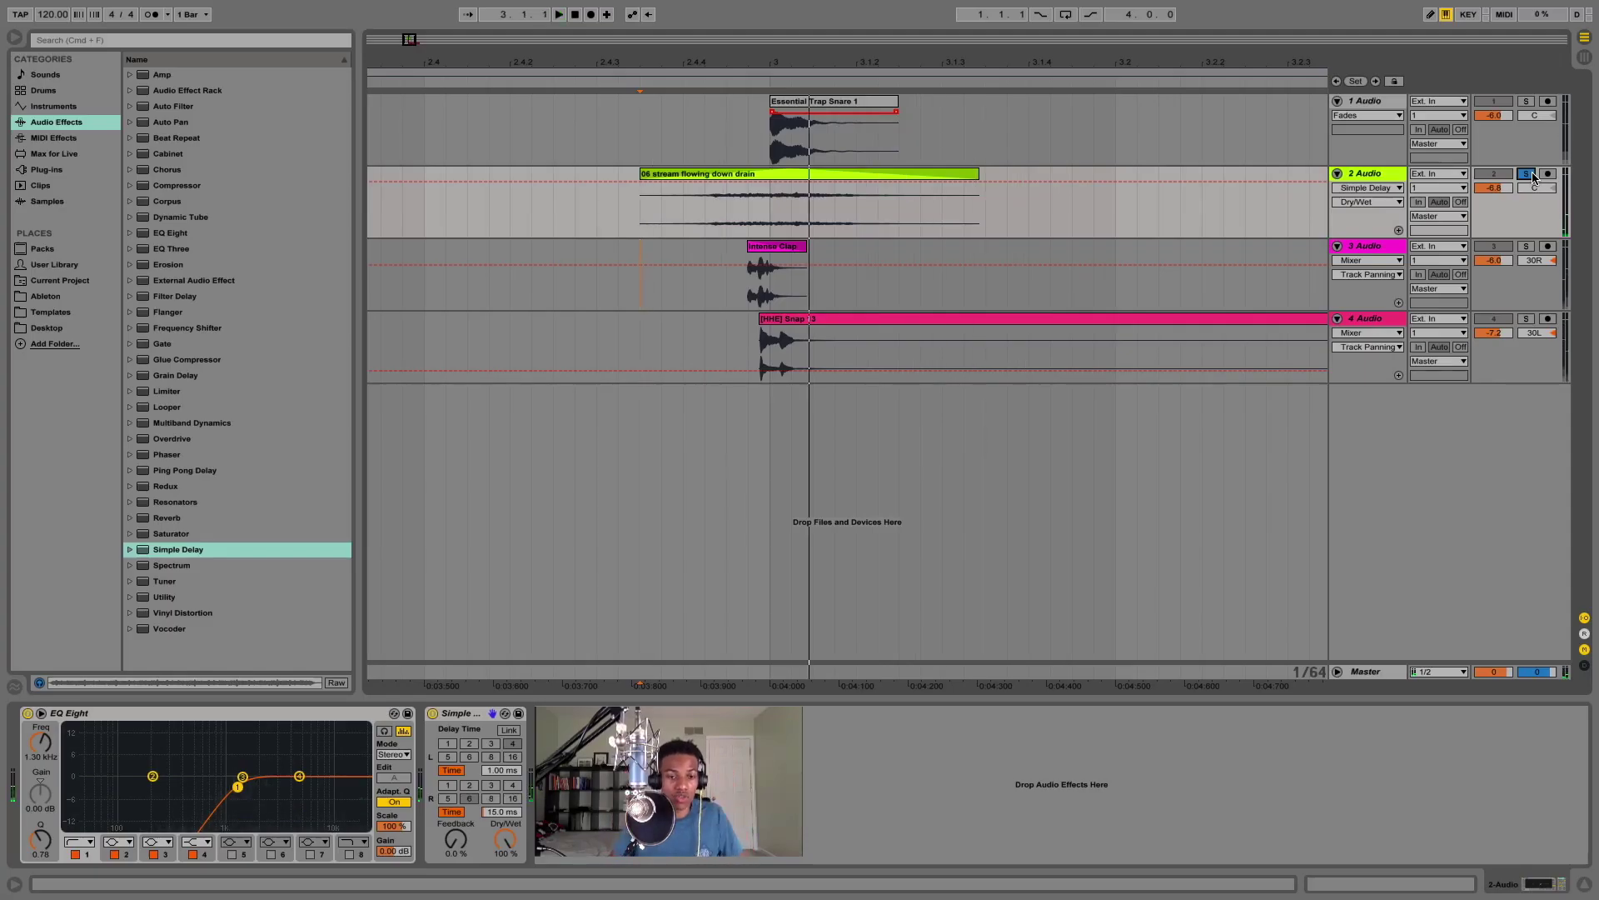
Compare the soloed stream with Simple Delay active and bypassed at 6.0 dB, restoring the delay, the -6.8 dB volume and the full mix
key(space)
key(space)
scroll(447, 600, right, 1)
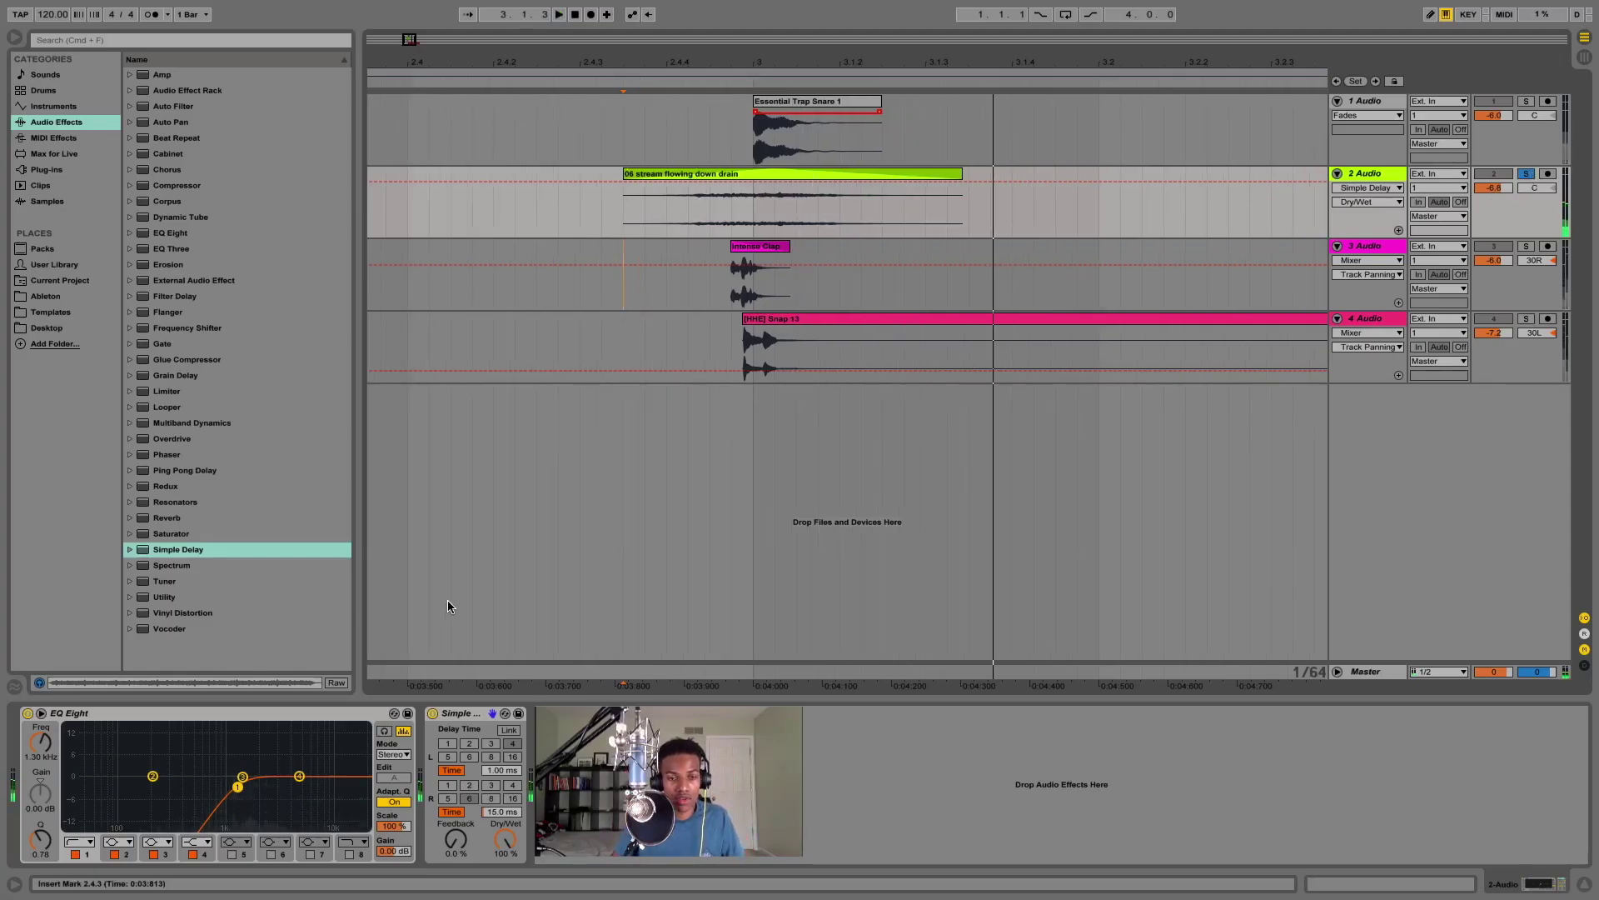
drag(1505, 189, 1505, 133)
key(space)
click(432, 714)
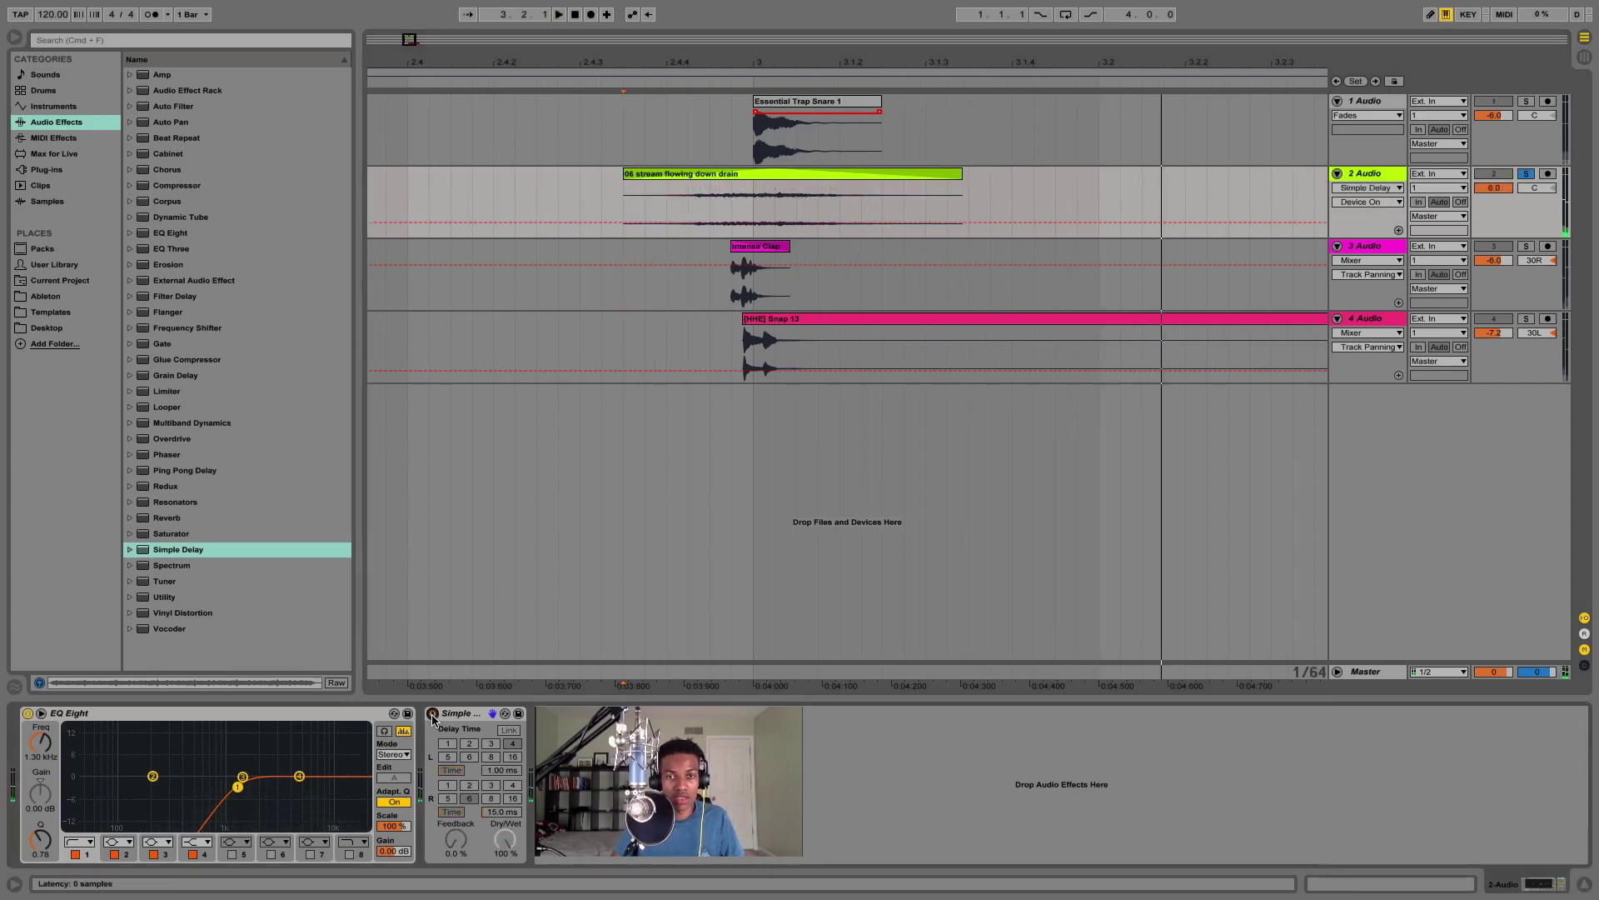
click(432, 714)
drag(1496, 185, 1475, 217)
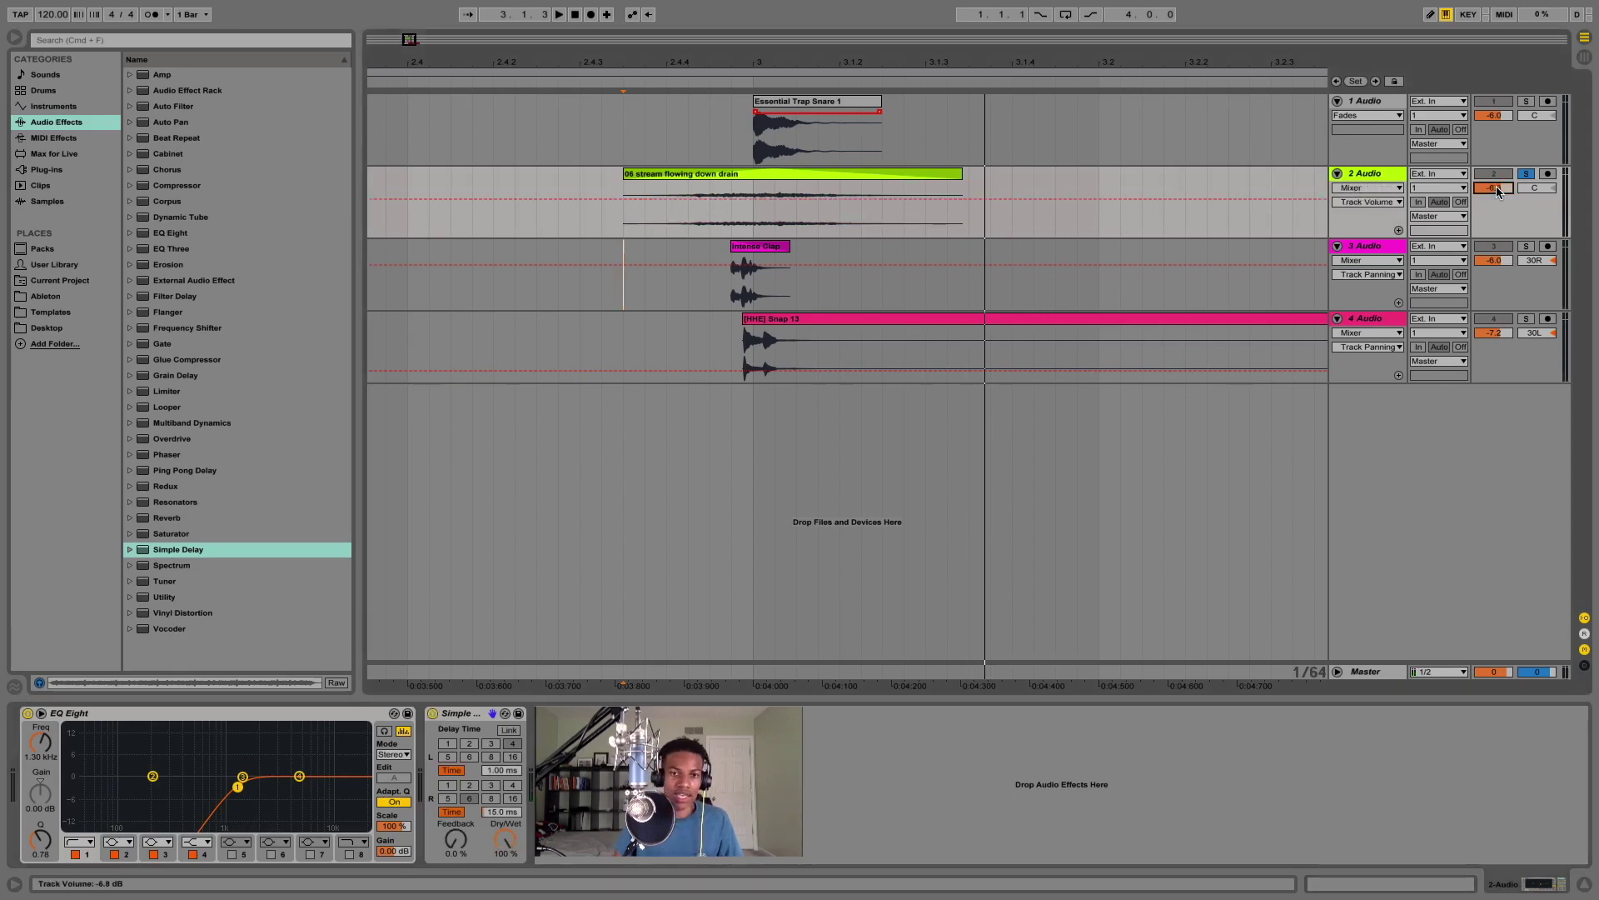
click(1527, 176)
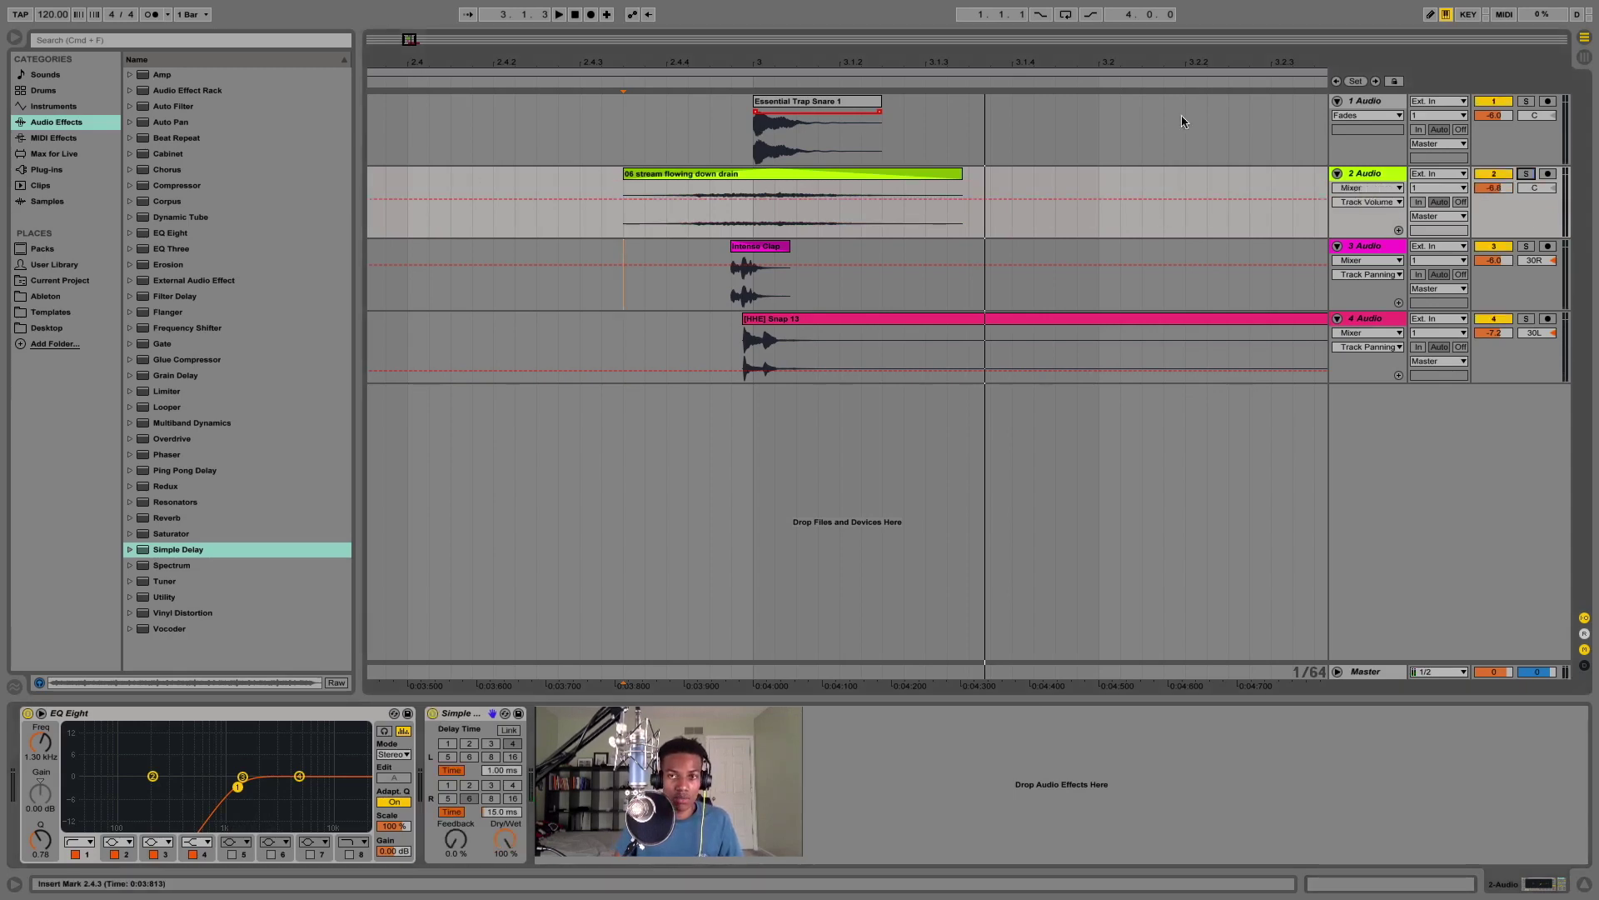
Solo the trap snare track to hear the original snare alone, and unsolo it to play the full layered snare
click(1526, 101)
click(786, 107)
key(space)
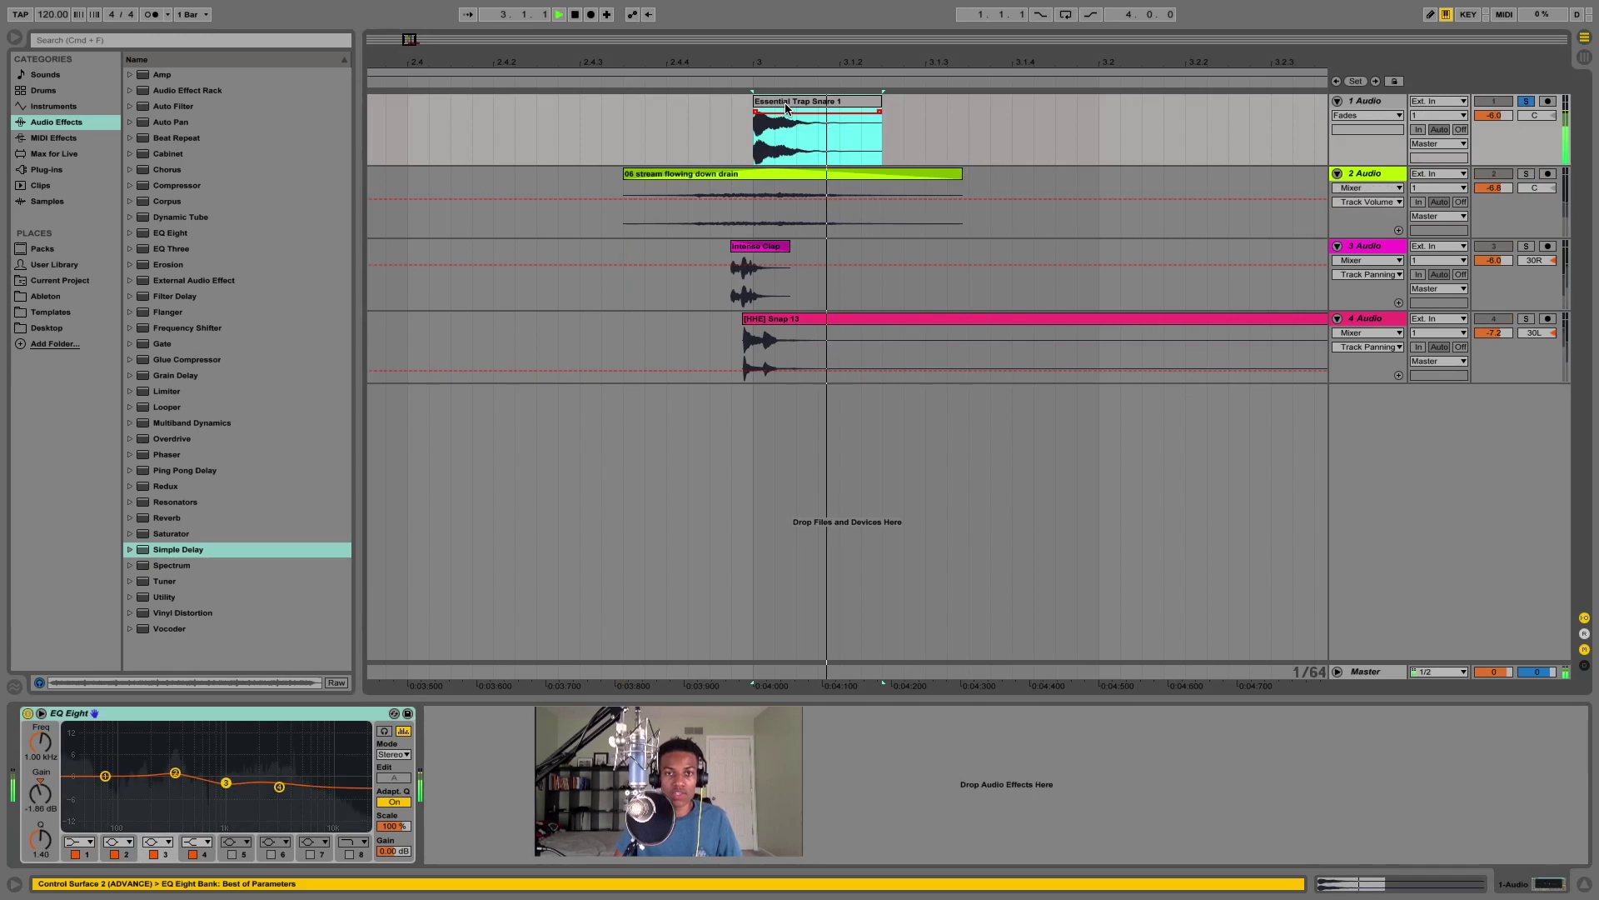
key(space)
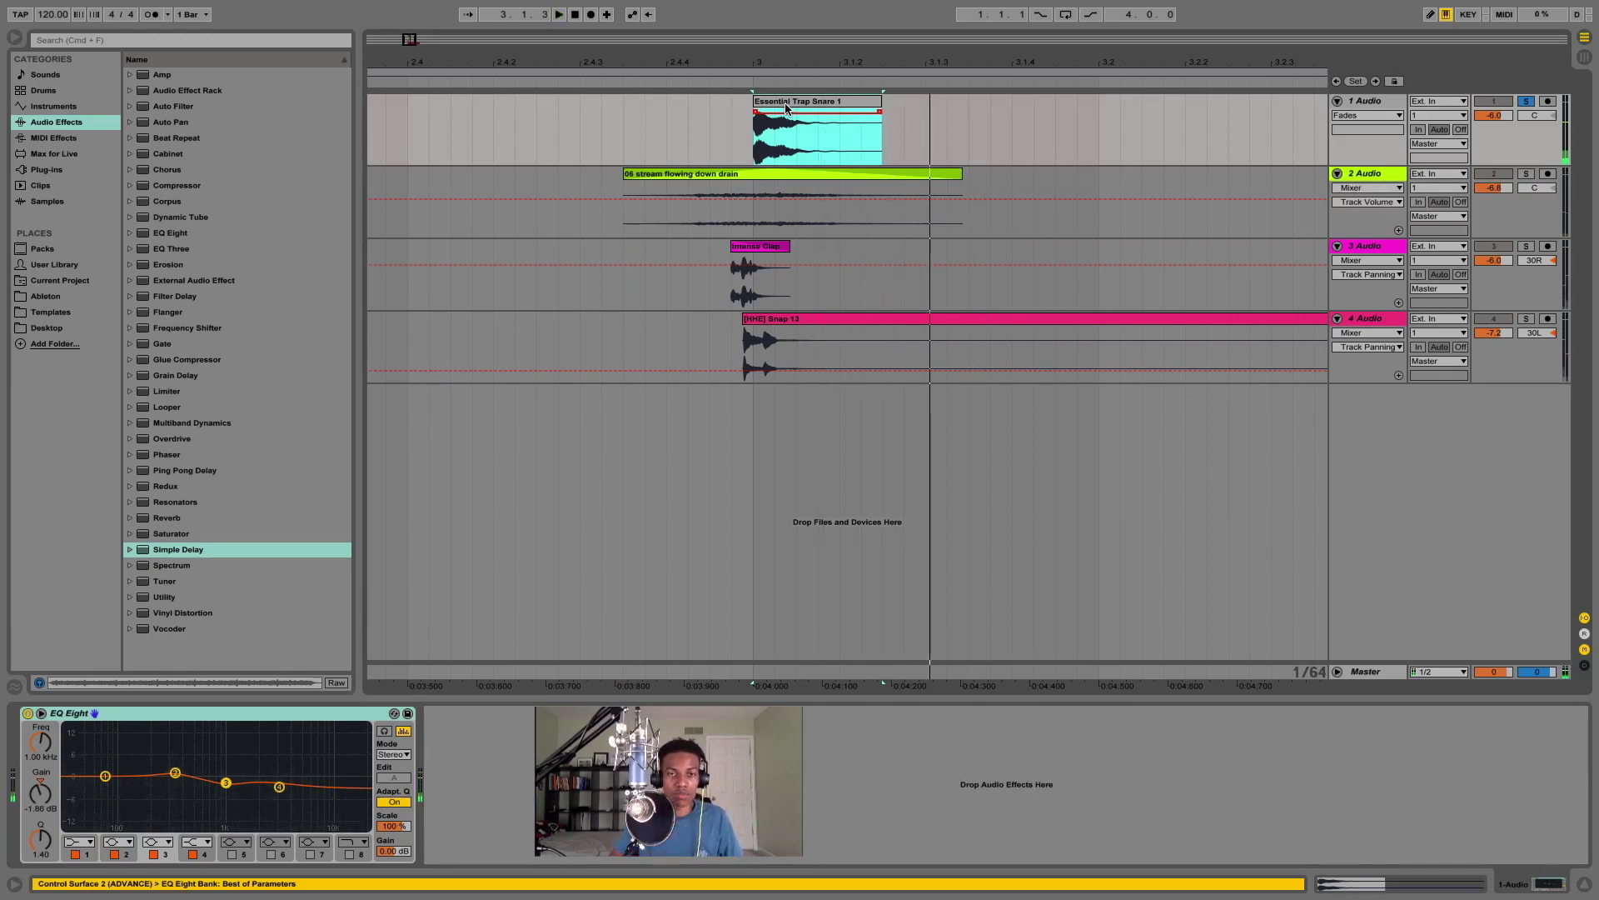
click(556, 148)
key(space)
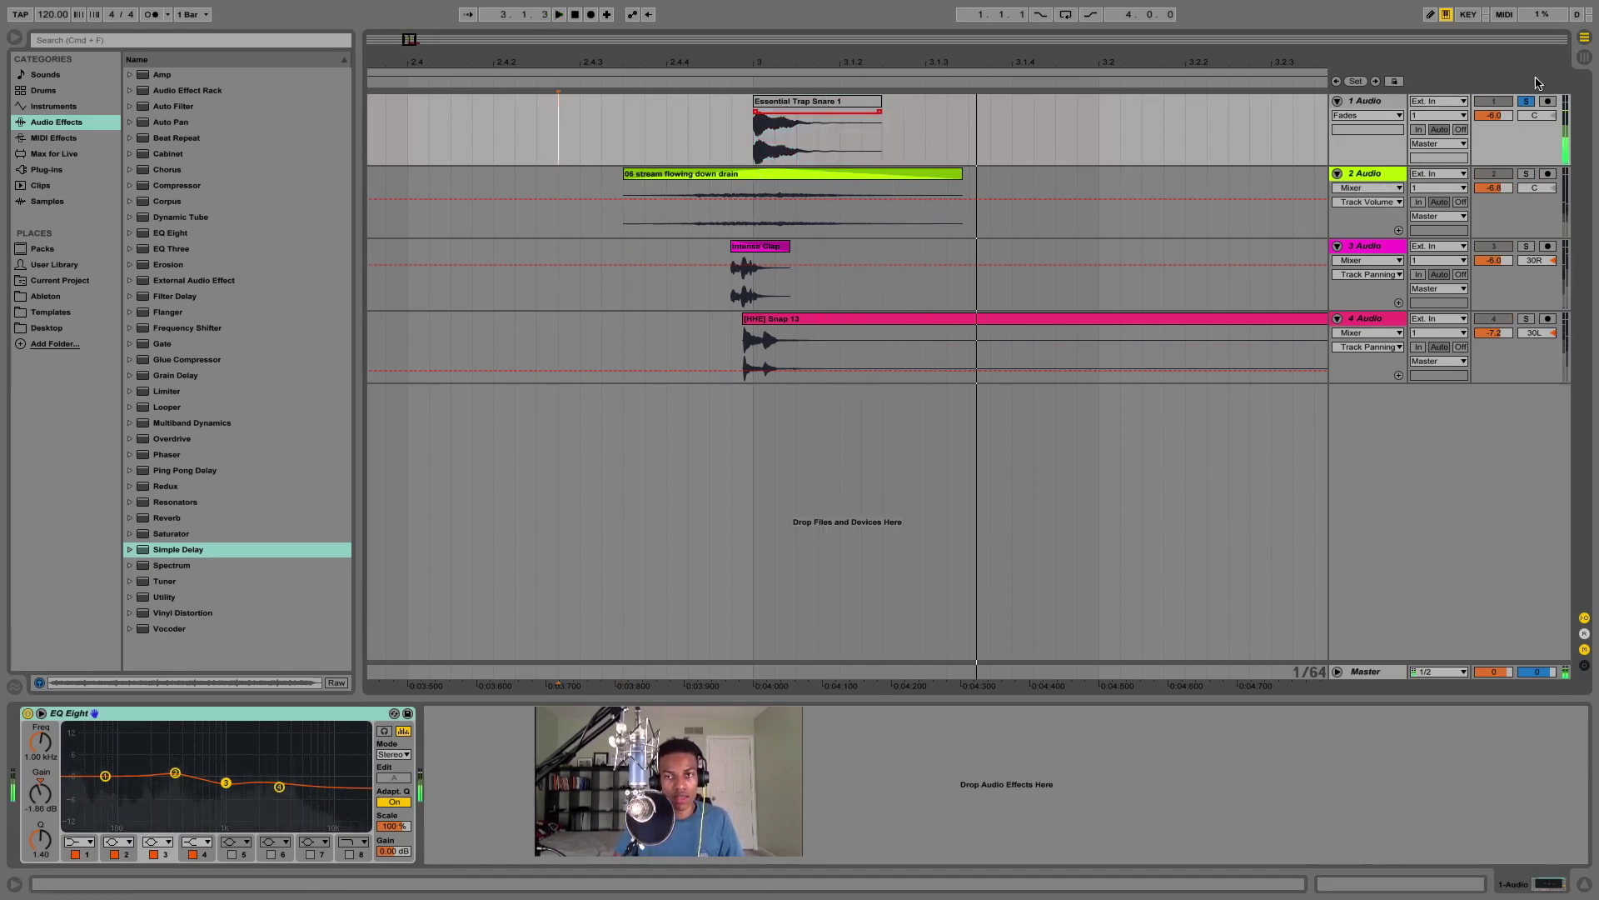
click(1526, 101)
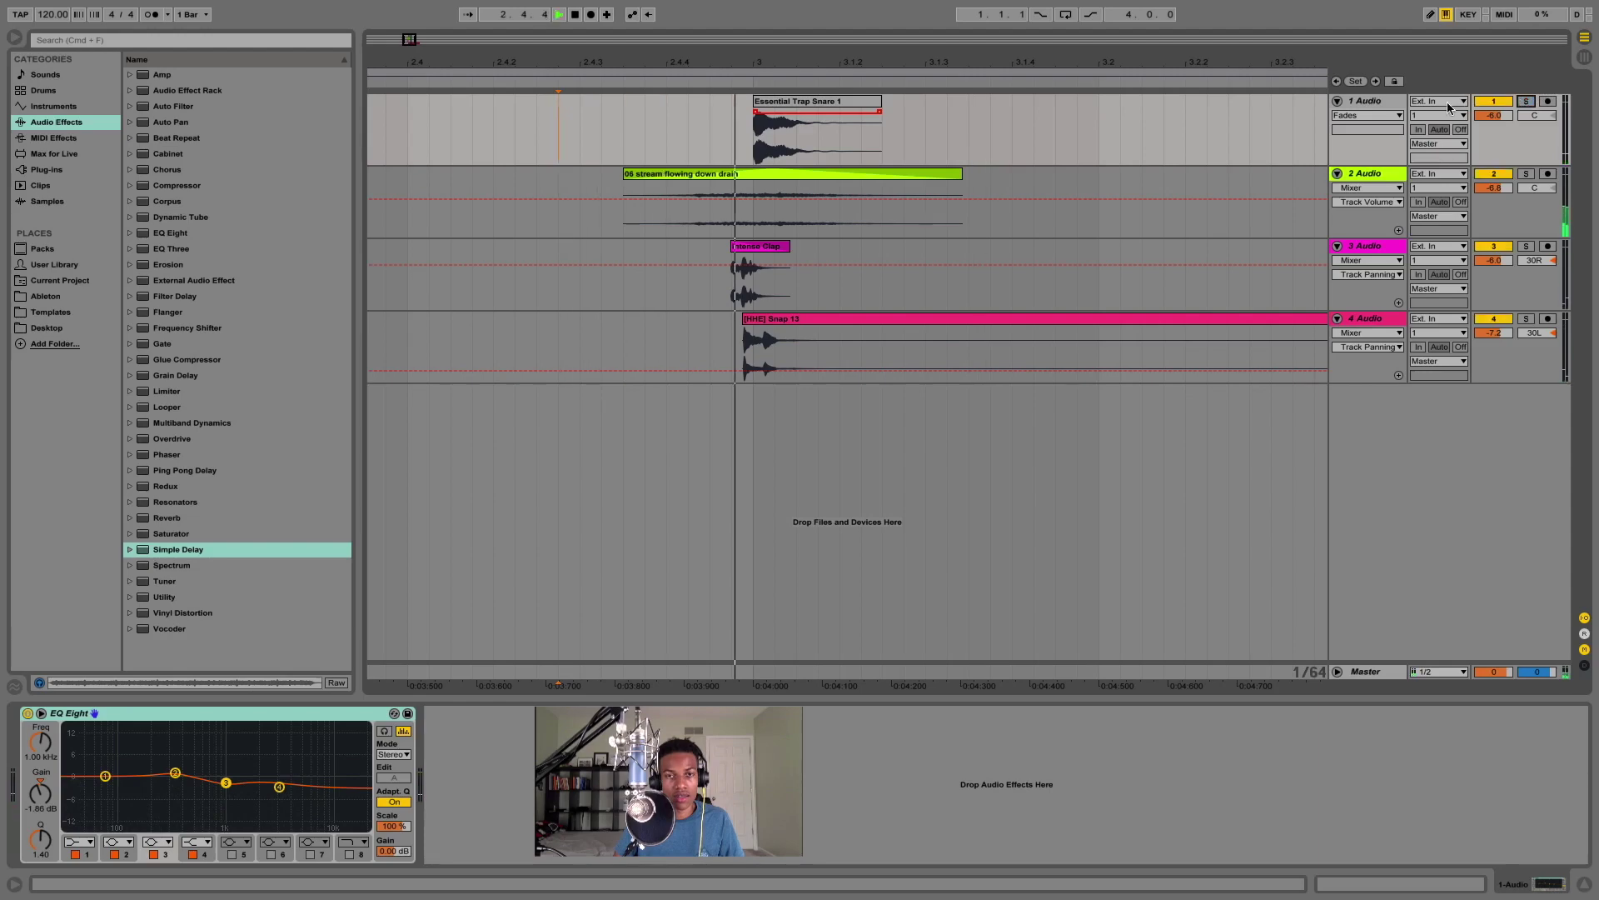
key(space)
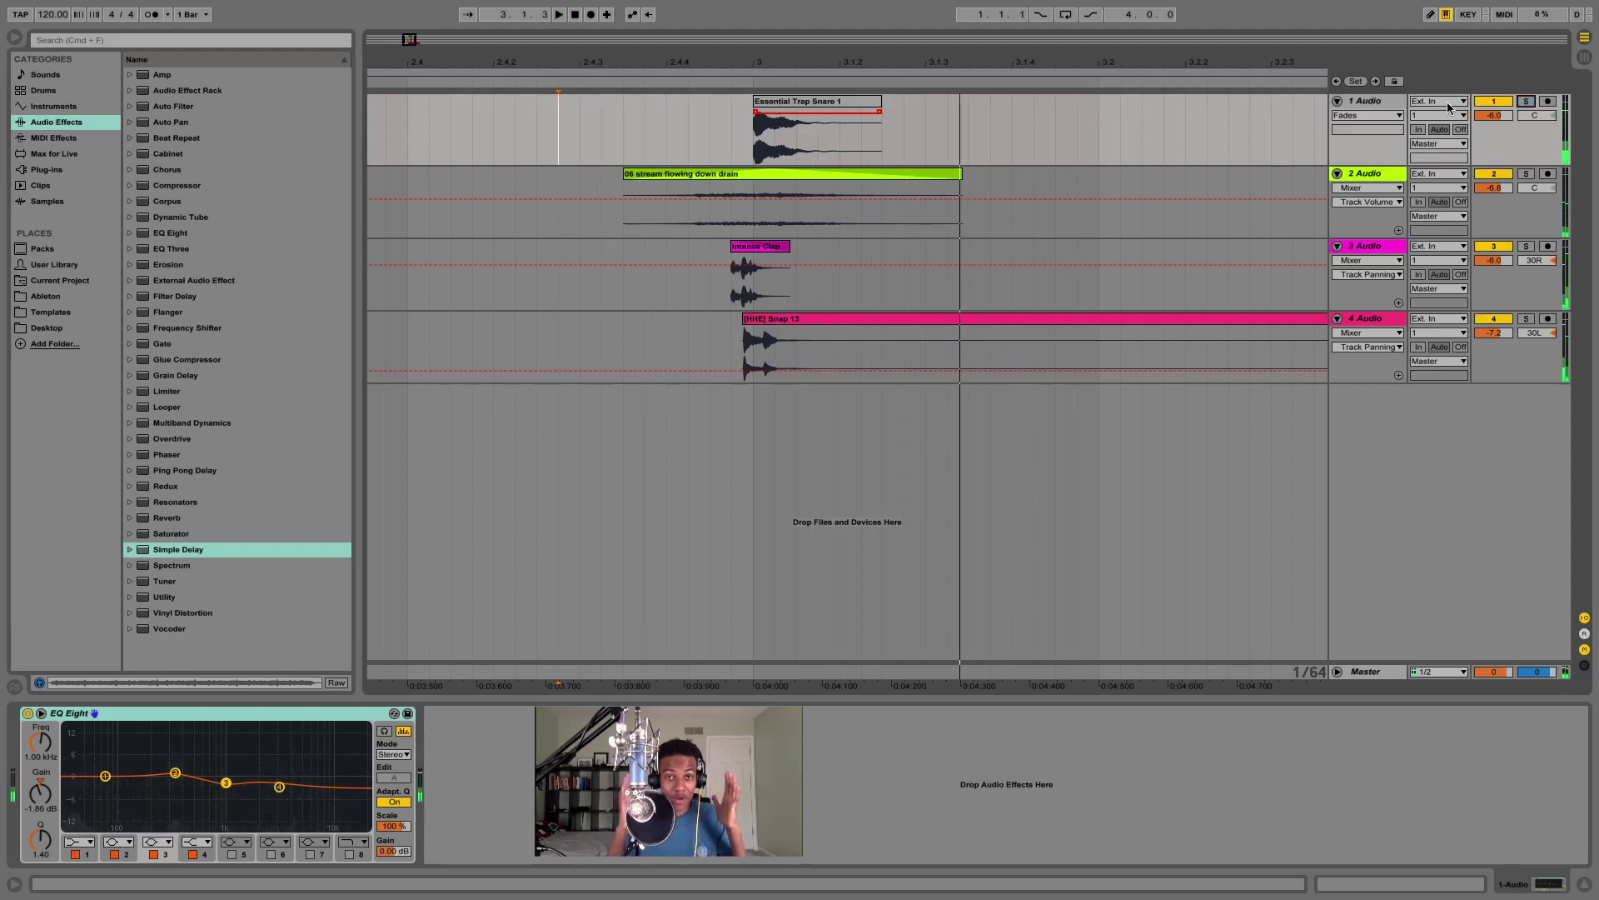